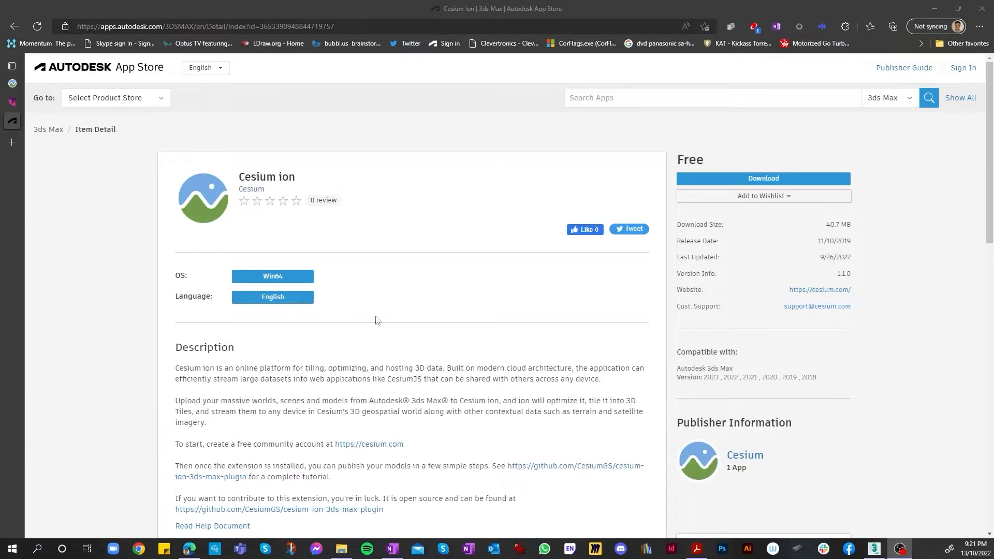
- Switch to 3ds Max, start a file import and browse up to the CBD Mesh folder
click(927, 8)
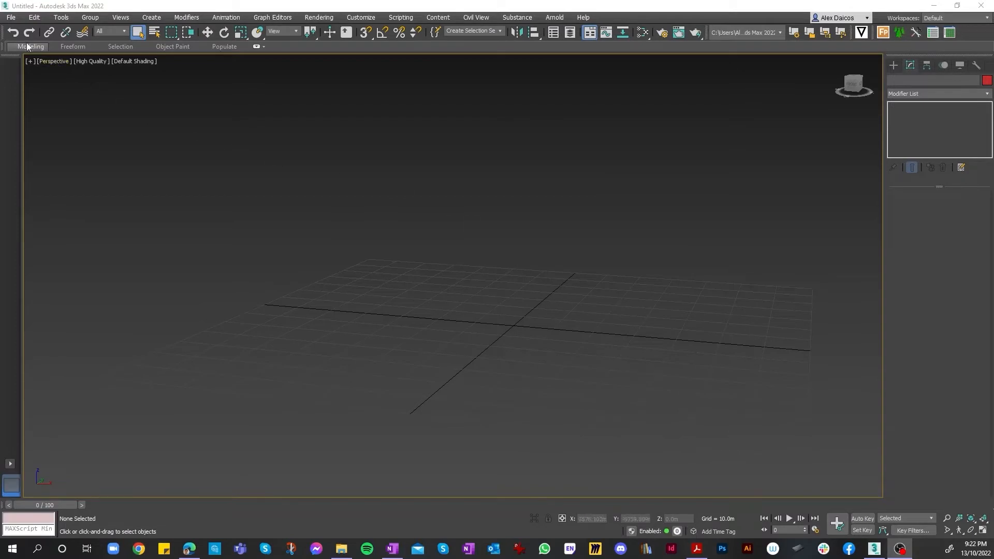
click(12, 19)
mouse_move(79, 155)
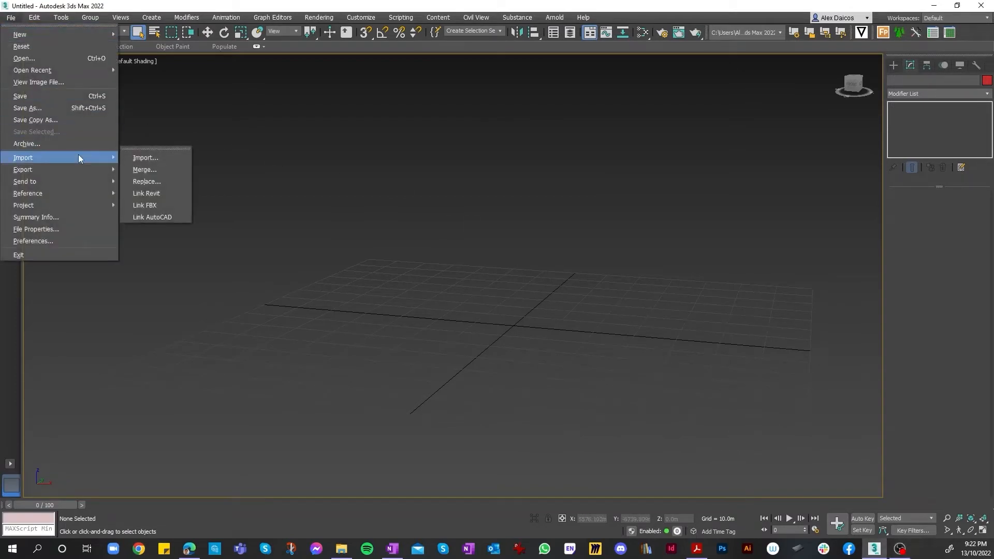
click(139, 158)
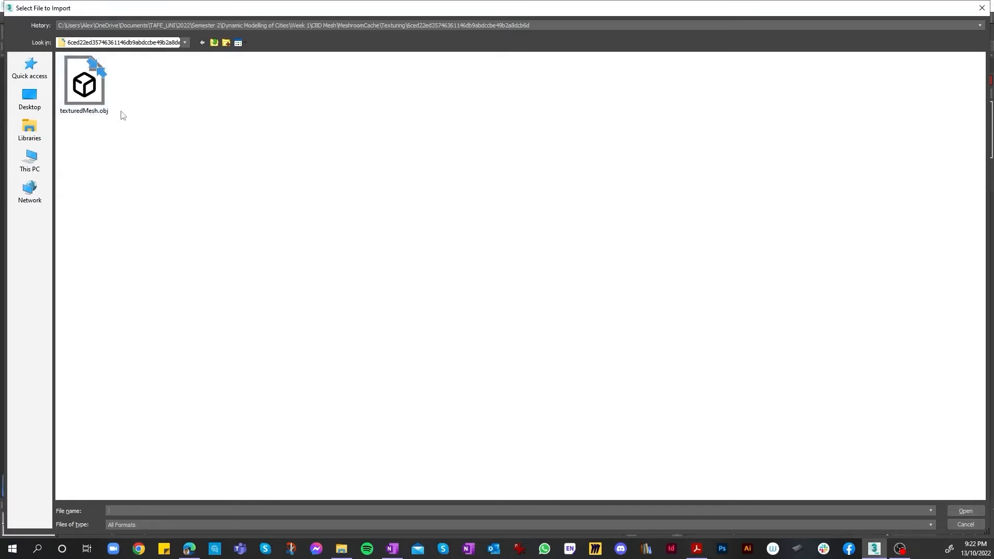
click(214, 42)
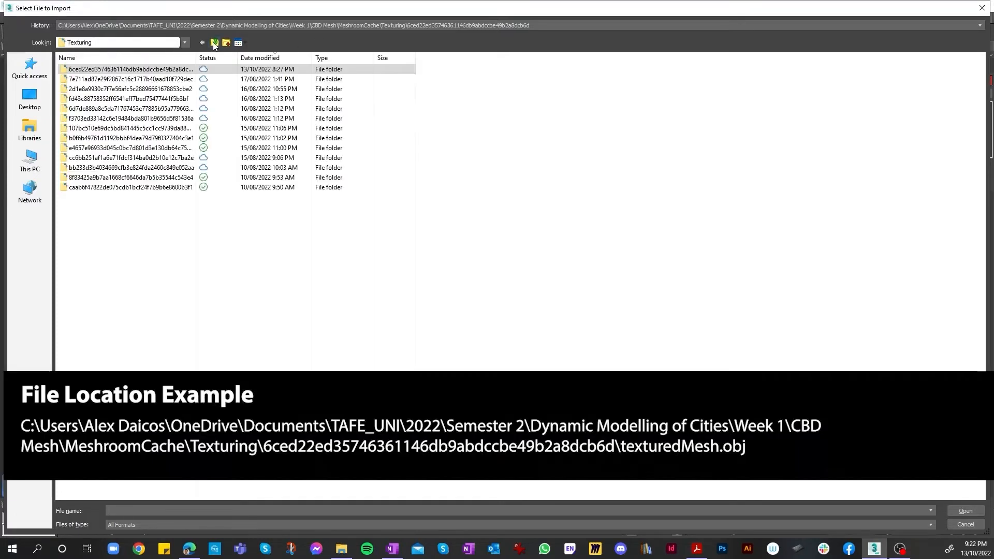
click(214, 43)
click(214, 42)
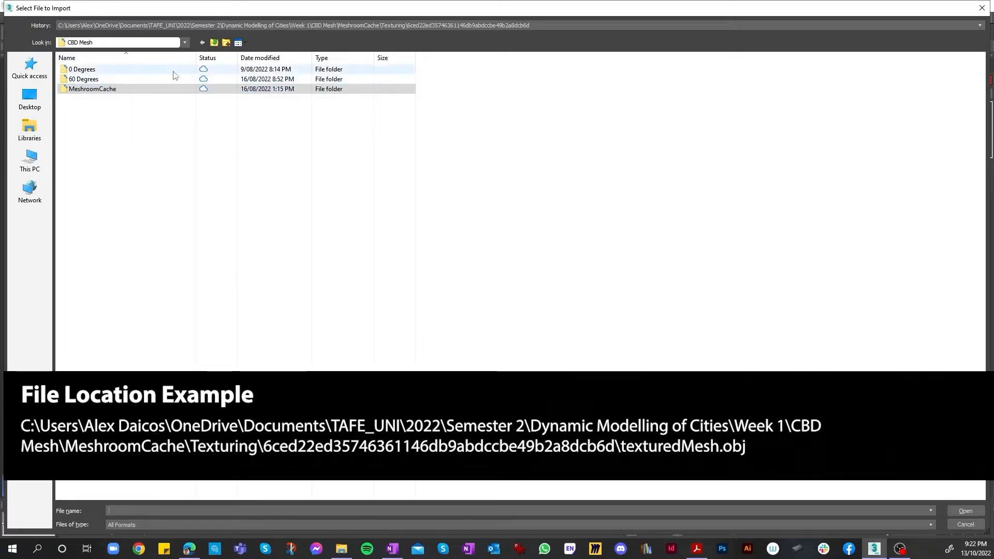
double_click(117, 94)
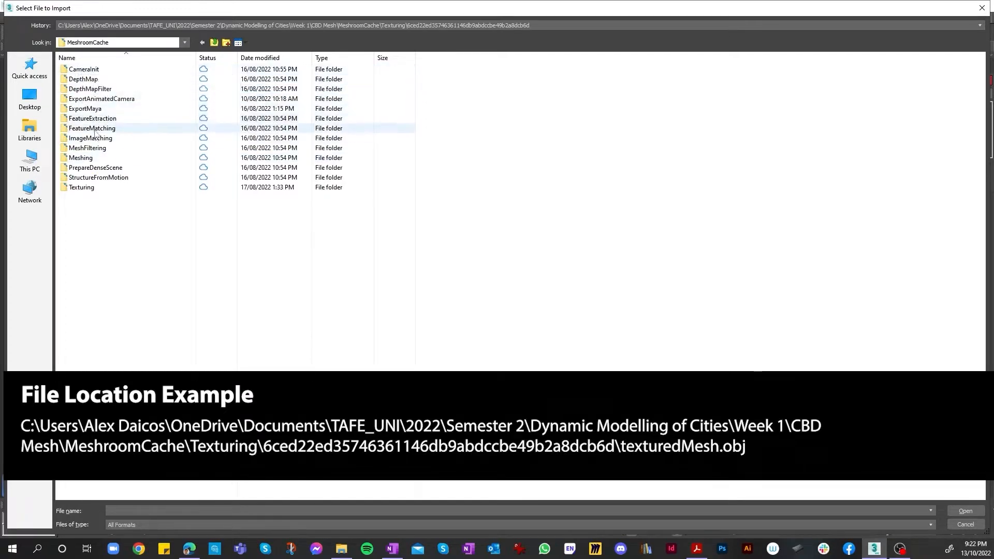
double_click(87, 188)
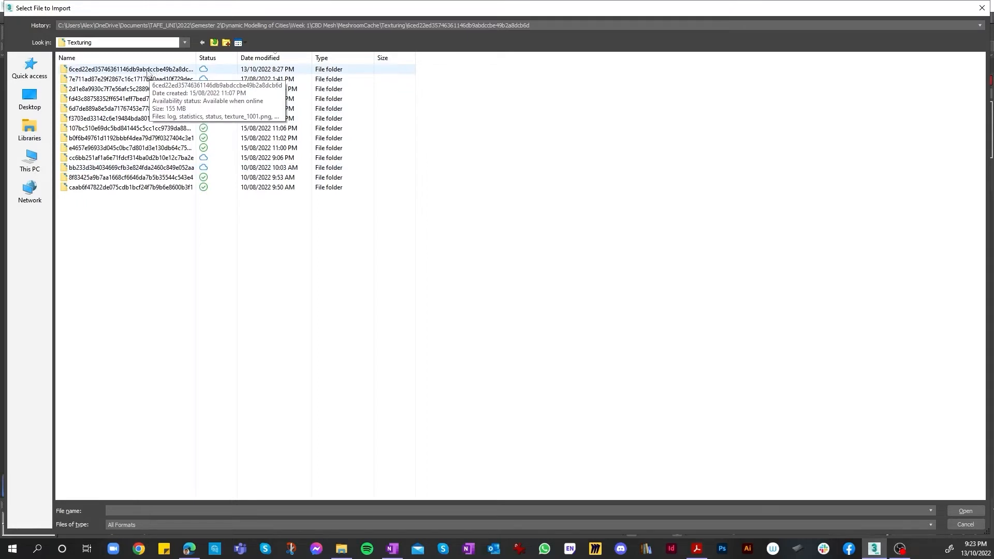
double_click(153, 73)
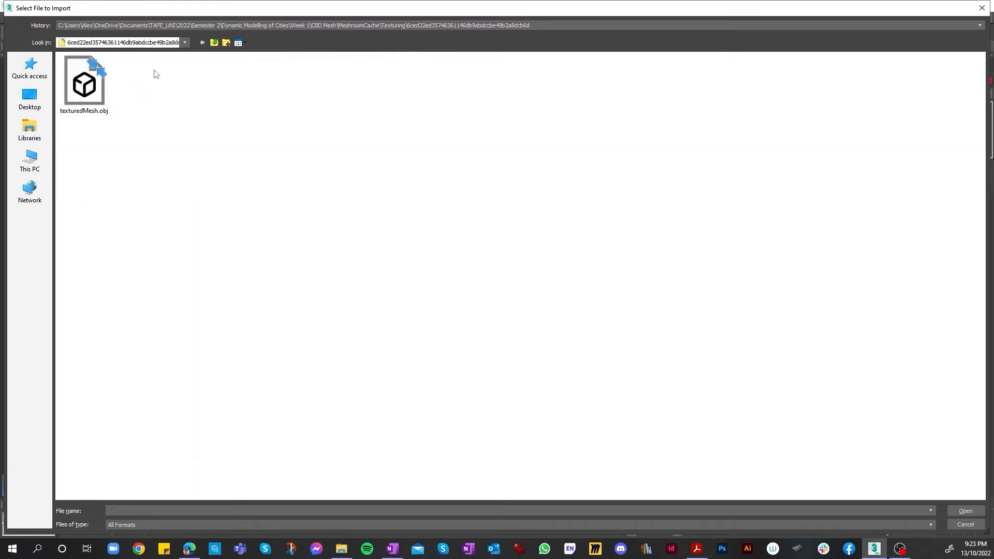
double_click(84, 106)
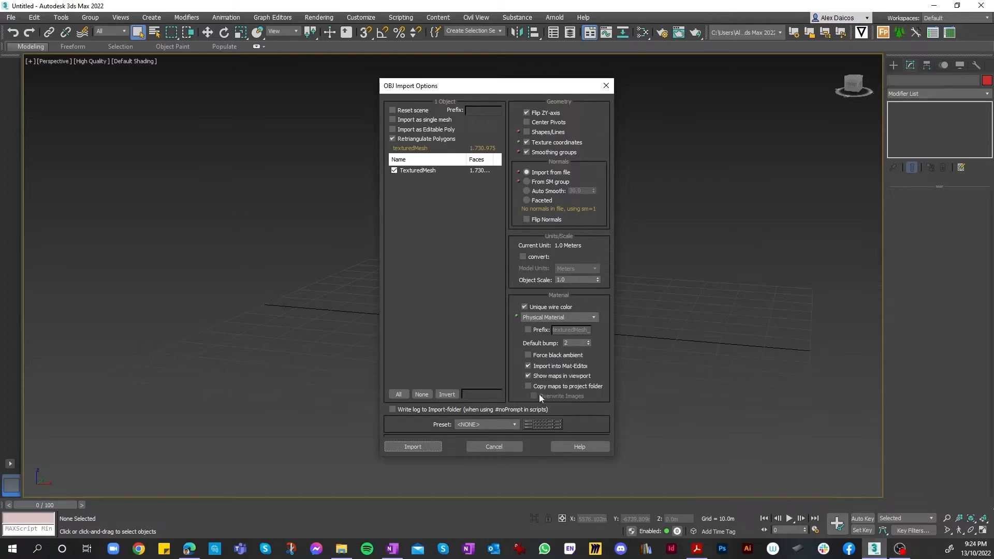
click(432, 449)
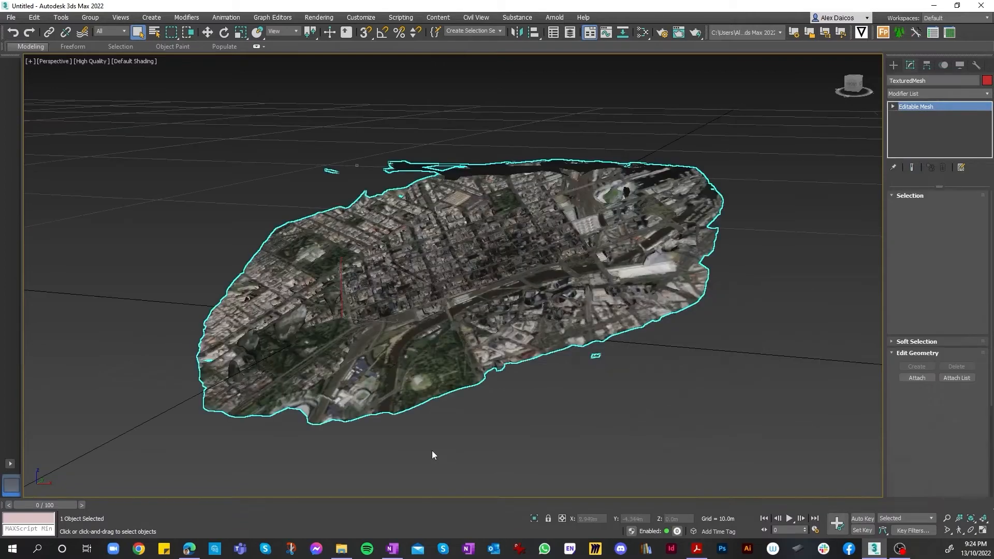
- Inspect the imported textured city mesh at different viewing distances
scroll(421, 408, down, 3)
scroll(423, 400, down, 5)
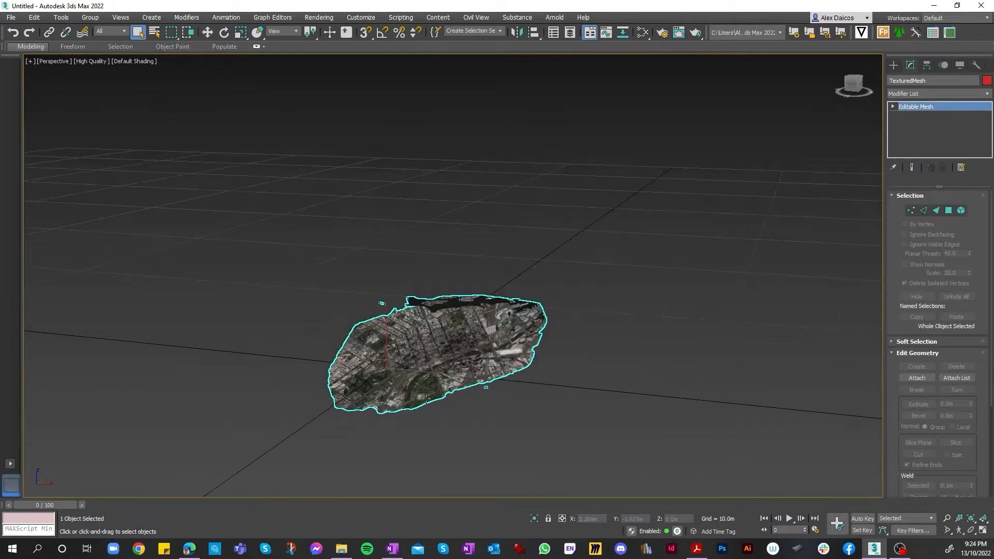
scroll(437, 380, up, 5)
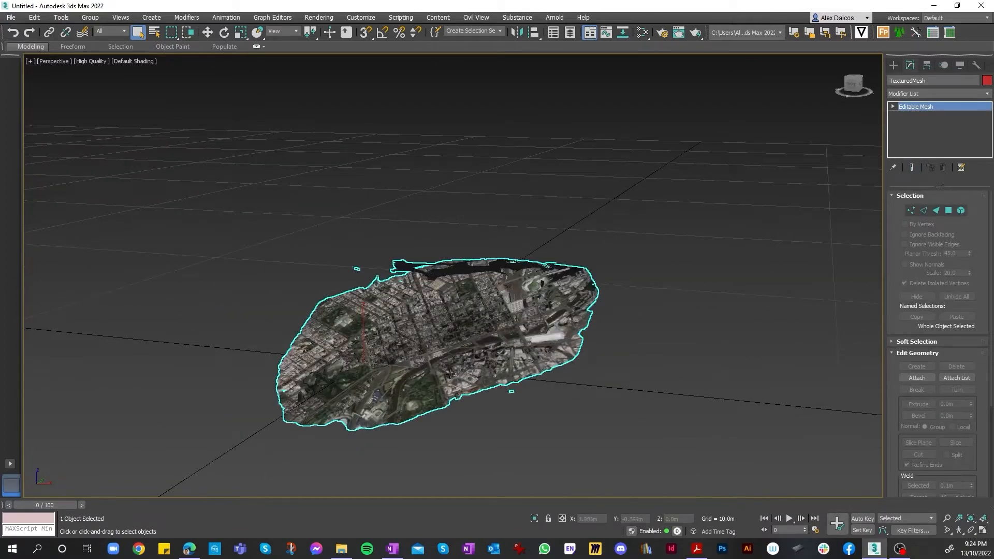
scroll(437, 304, up, 3)
scroll(529, 320, down, 4)
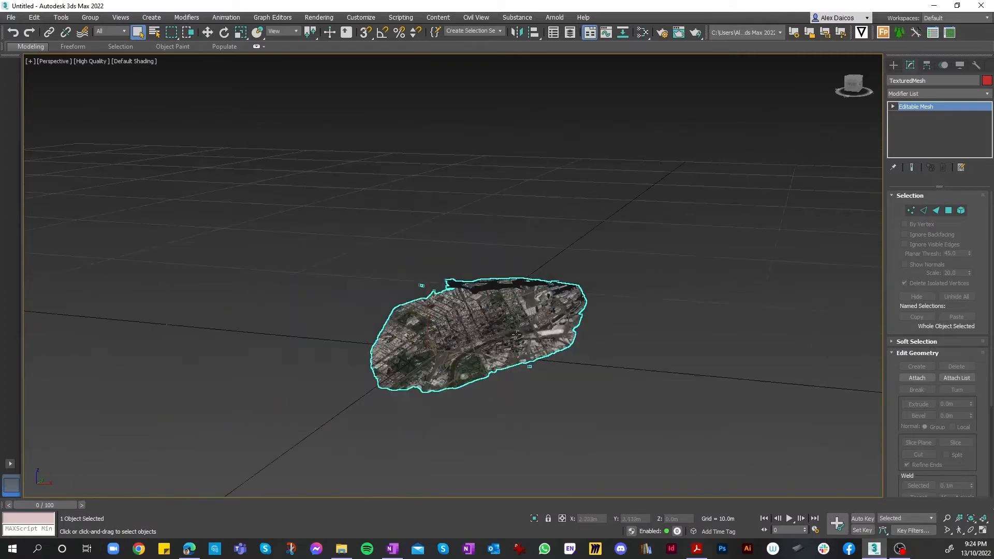
scroll(508, 329, up, 2)
scroll(477, 339, down, 3)
scroll(454, 347, up, 3)
scroll(453, 347, up, 2)
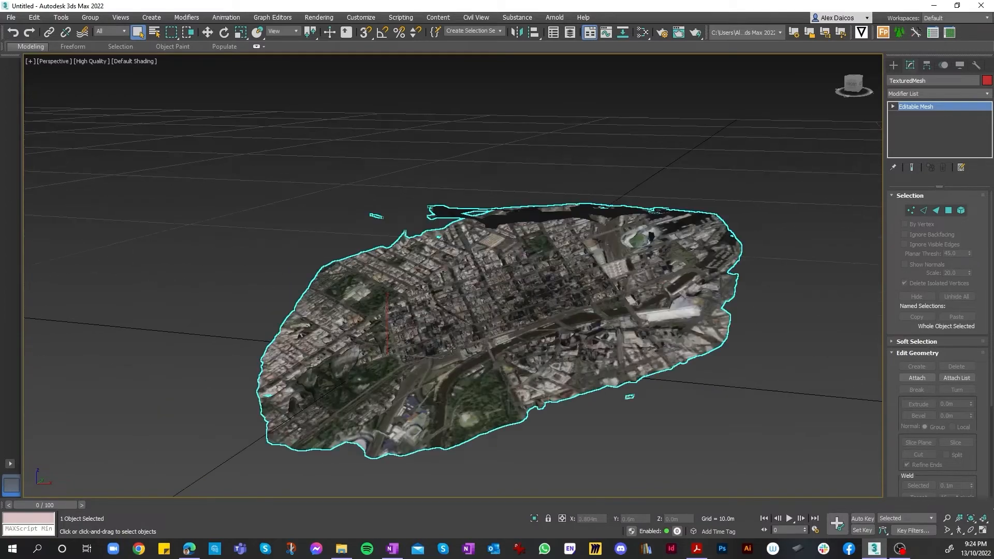
scroll(403, 358, down, 4)
- Move the textured mesh up along Z to about 2.66 m
click(206, 33)
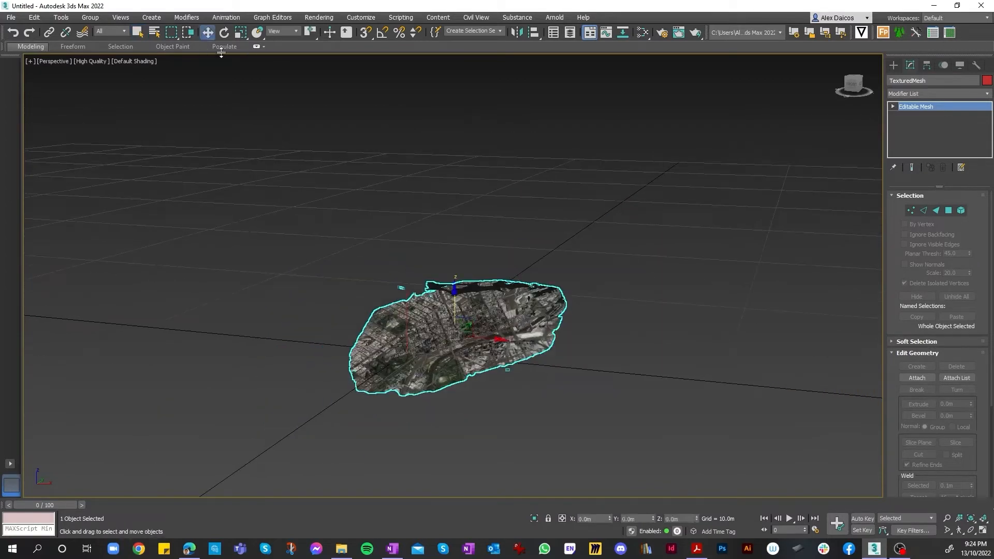
drag(456, 299, 456, 218)
scroll(430, 277, up, 4)
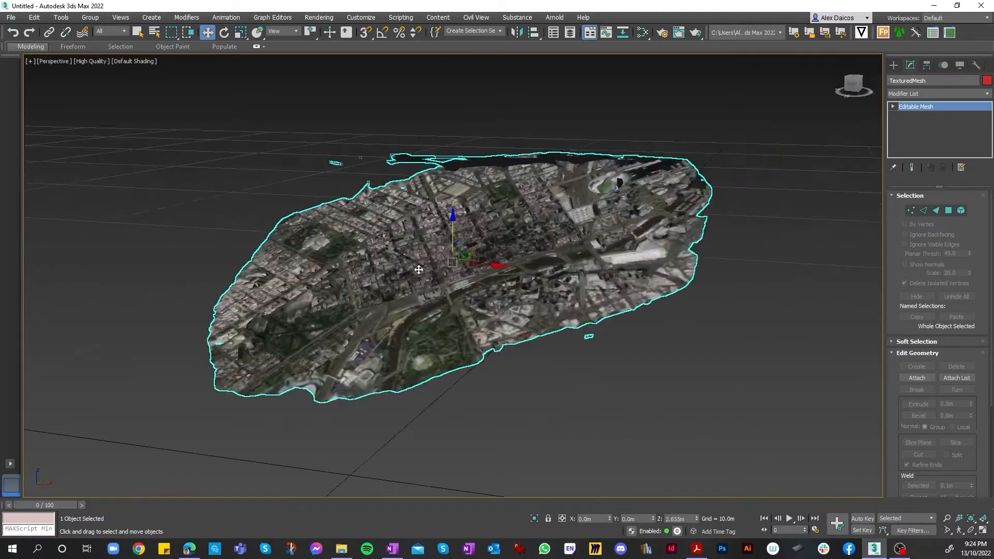
- Rotate the mesh to lay the city roughly level, at about X -29.7° and Y -179.4°
scroll(430, 278, down, 2)
scroll(442, 283, down, 2)
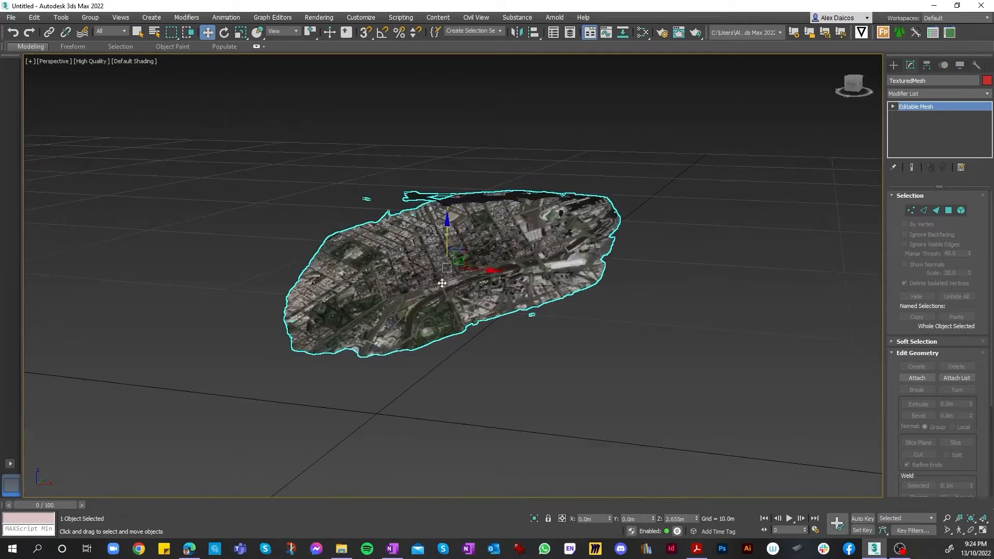
click(224, 33)
drag(399, 256, 515, 407)
drag(365, 269, 371, 307)
drag(878, 97, 866, 111)
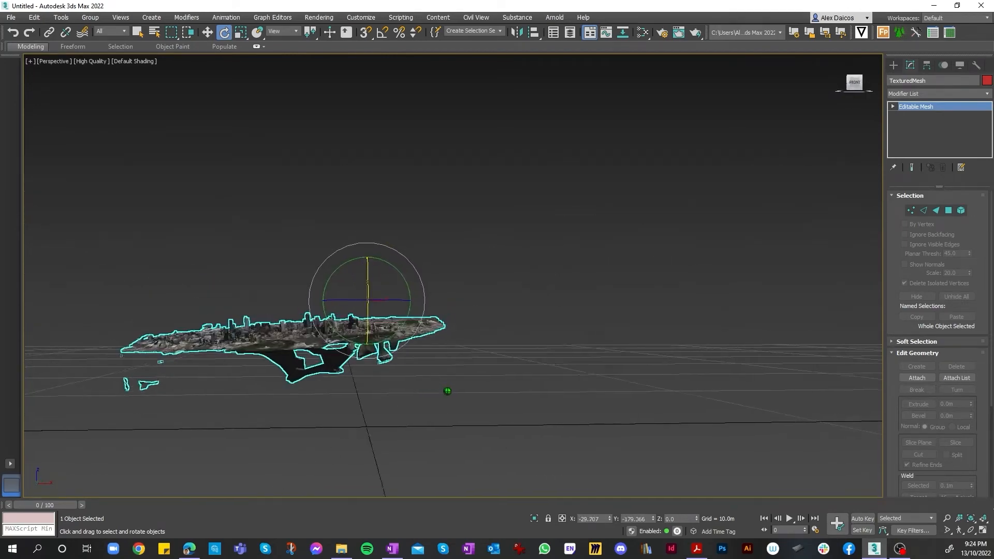
- Fine-tune the mesh's tilt in front and side views, to about X -24.7°, Y -174.7° and Z 22.2°
drag(395, 275, 404, 273)
click(383, 238)
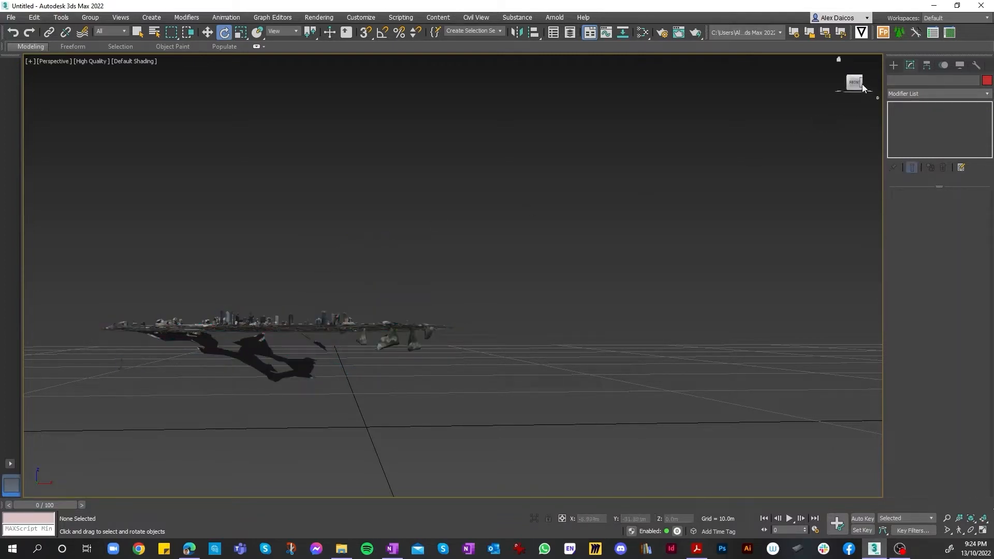
mouse_move(862, 83)
mouse_down()
mouse_move(824, 80)
mouse_move(855, 85)
mouse_up()
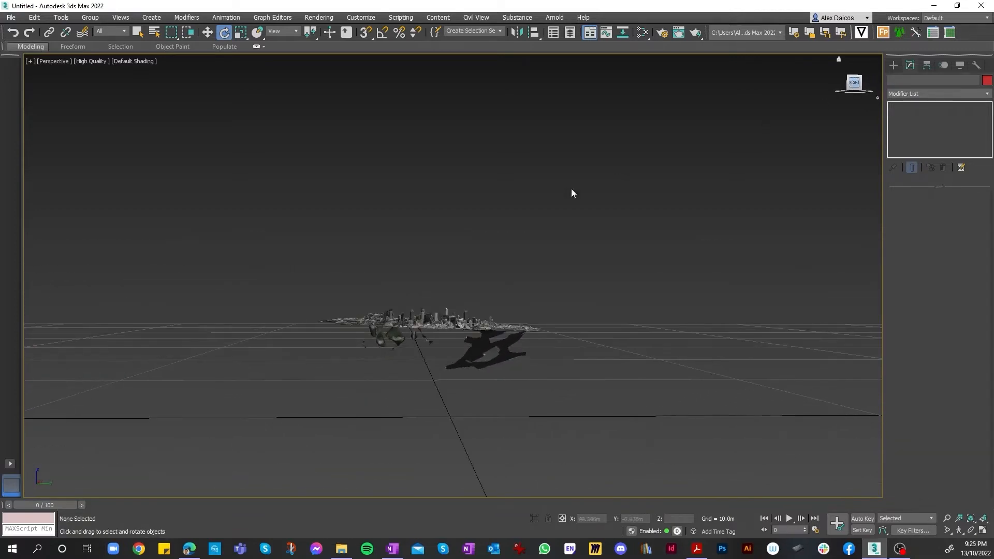
click(453, 324)
scroll(453, 324, up, 2)
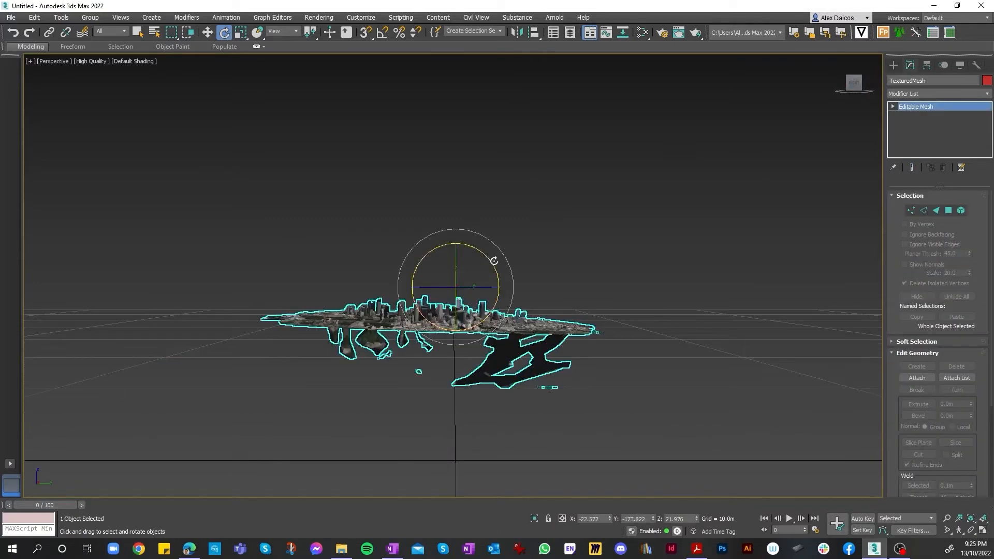
scroll(489, 258, down, 3)
click(484, 255)
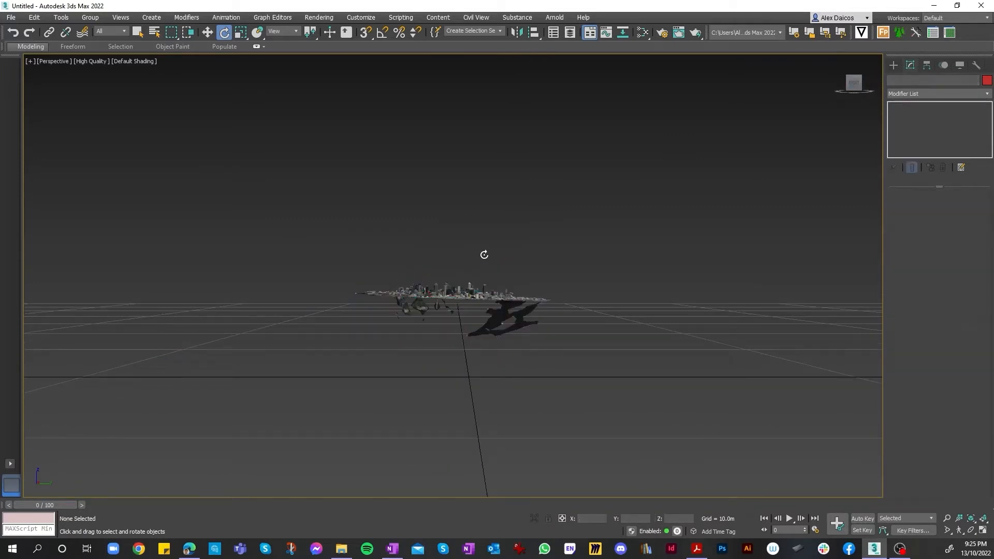
click(473, 293)
scroll(475, 289, up, 3)
drag(484, 219, 485, 216)
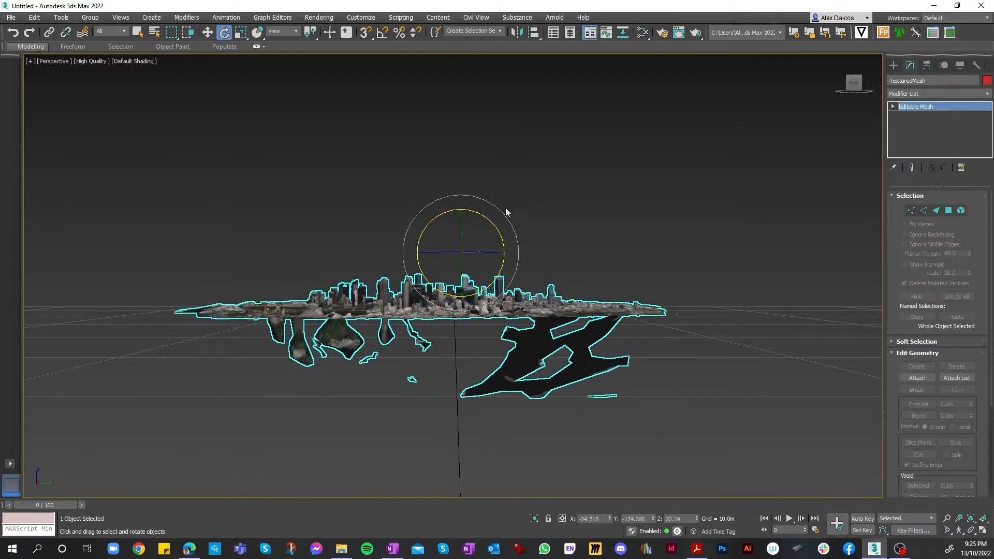
- Check the mesh's levelness from the other sides and lower it along Z to about 0.79 m
click(865, 88)
click(866, 86)
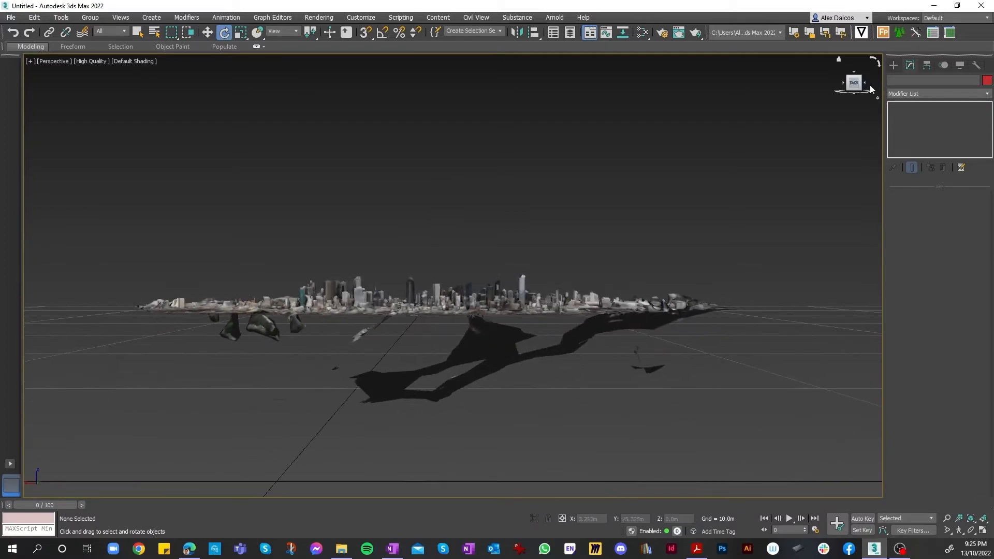
click(868, 86)
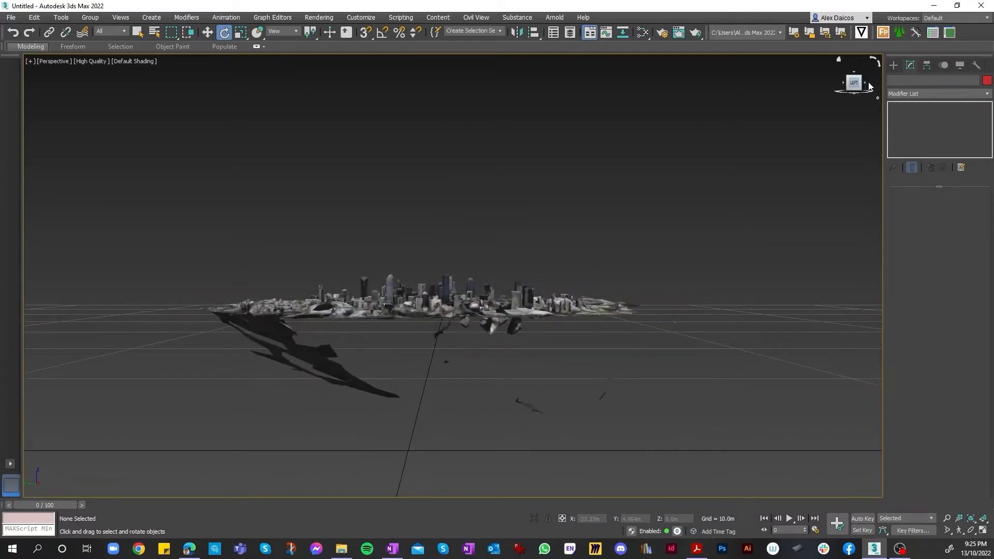
click(866, 86)
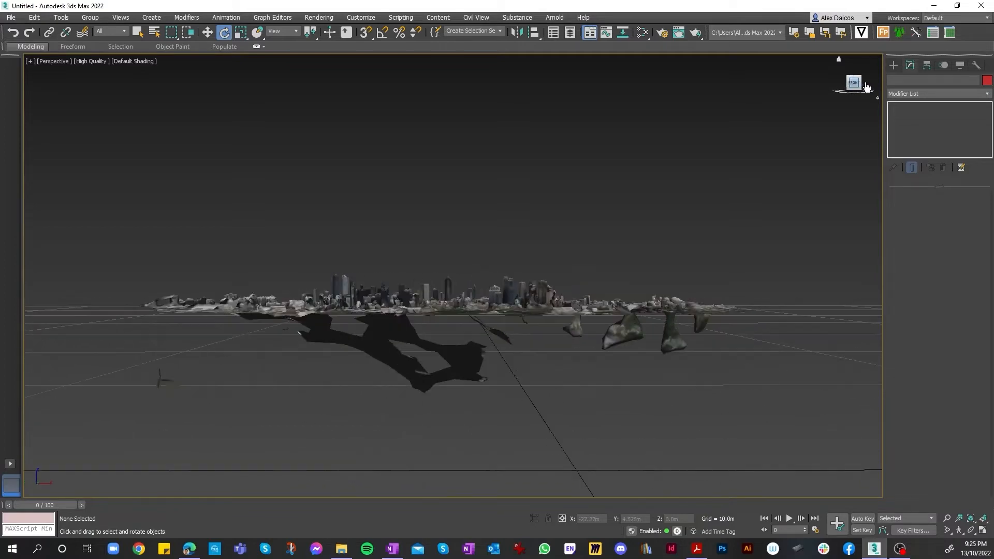
click(413, 297)
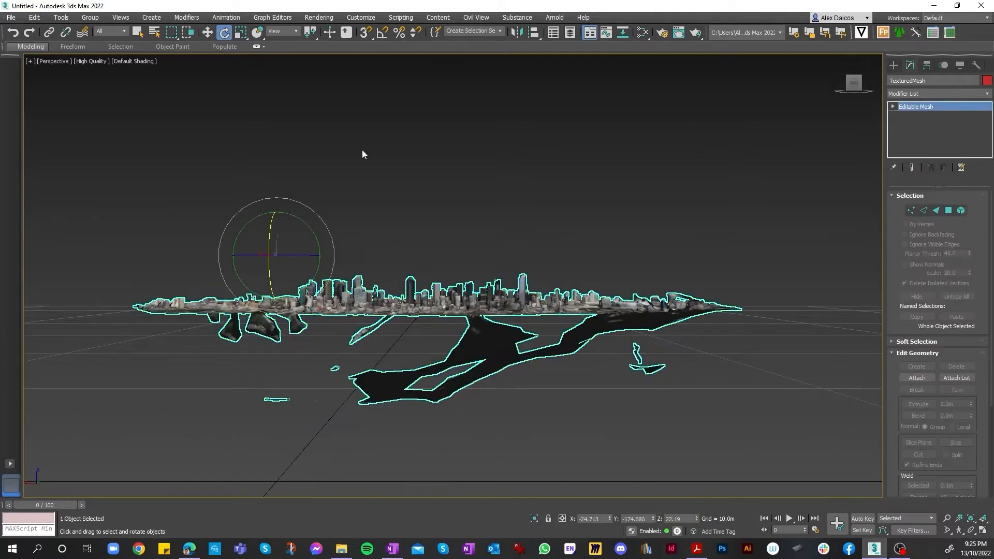
click(209, 33)
drag(421, 254, 454, 407)
scroll(454, 407, down, 5)
middle_drag(454, 407, 638, 232)
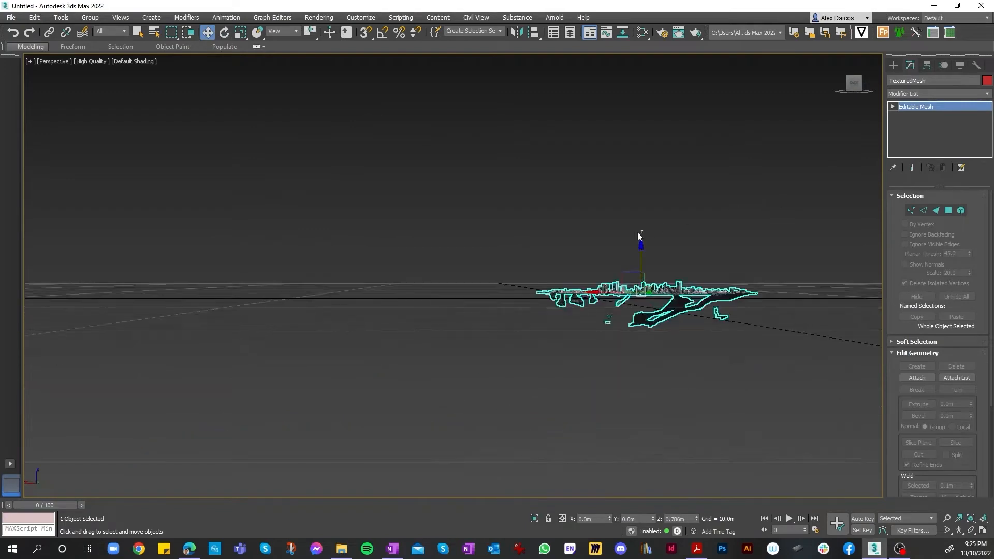
- Scale the mesh up uniformly to about 938%
scroll(638, 232, up, 2)
drag(853, 82, 856, 98)
alt+middle_drag(668, 191, 453, 275)
scroll(454, 275, up, 5)
click(241, 32)
scroll(243, 342, down, 4)
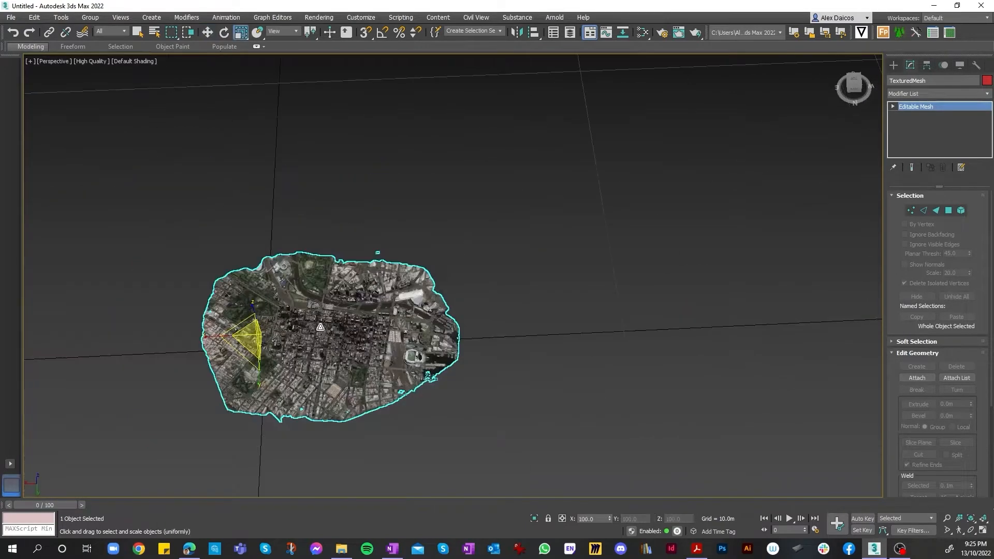
drag(250, 339, 340, 290)
scroll(341, 290, down, 8)
scroll(399, 263, up, 3)
scroll(401, 263, down, 5)
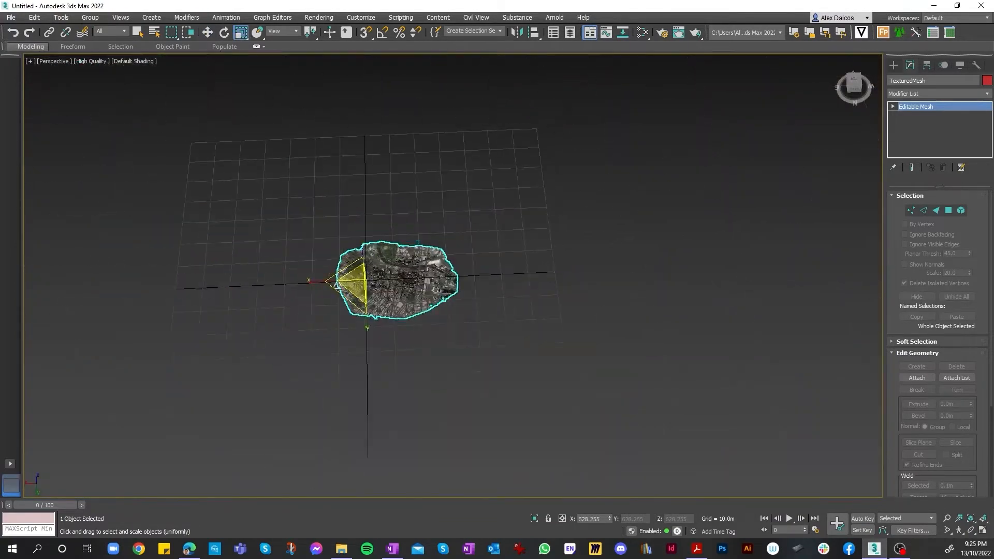
scroll(400, 263, up, 2)
drag(417, 266, 431, 239)
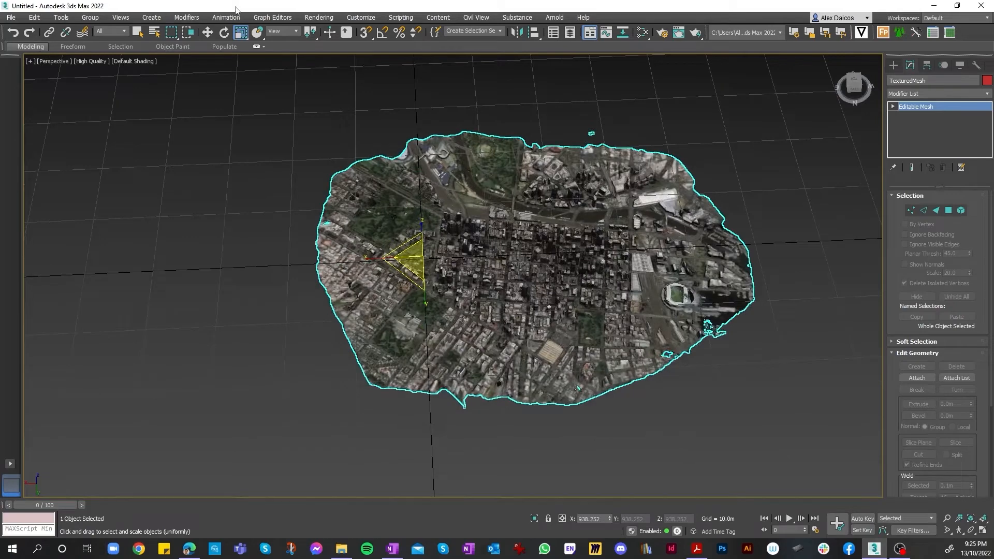
- Move the enlarged mesh along Z to a height of about 5.27 m
click(207, 32)
drag(530, 224, 528, 184)
alt+middle_drag(522, 325, 543, 281)
alt+middle_drag(476, 334, 279, 322)
drag(425, 177, 430, 202)
scroll(430, 202, up, 4)
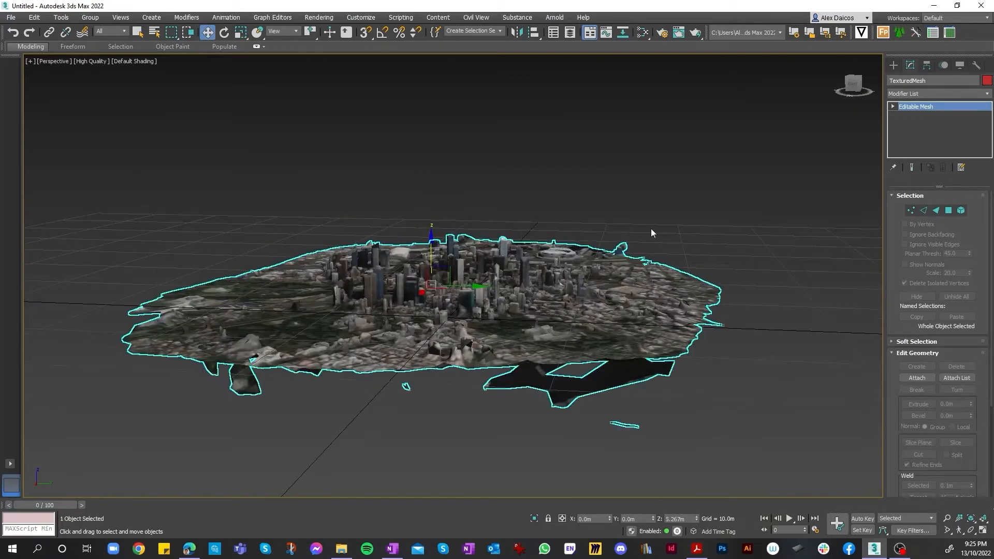
- Raise the mesh slightly to a height of about 6.18 m and deselect it
drag(853, 85, 901, 121)
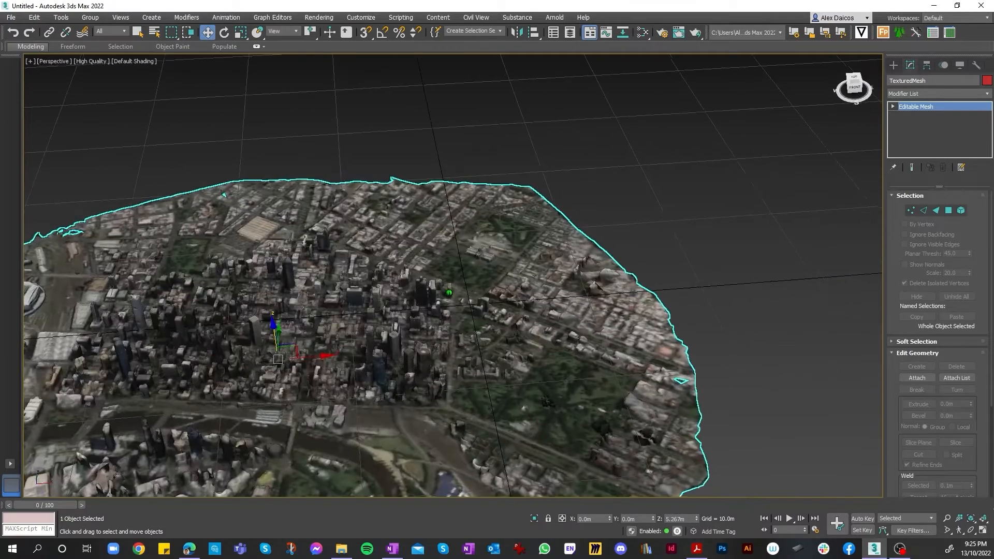
drag(183, 404, 200, 369)
drag(285, 316, 285, 306)
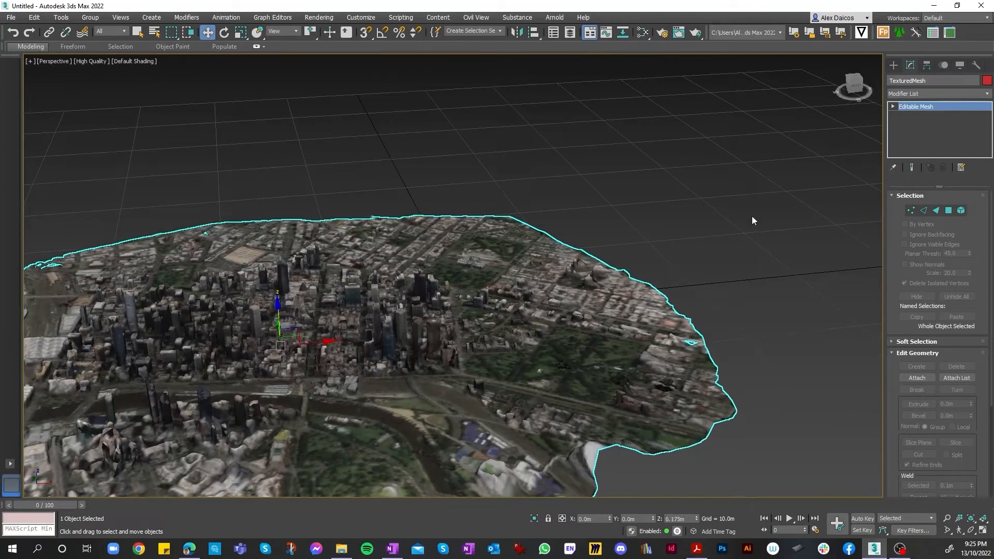
click(752, 216)
scroll(746, 218, down, 3)
scroll(475, 345, up, 8)
scroll(475, 345, down, 10)
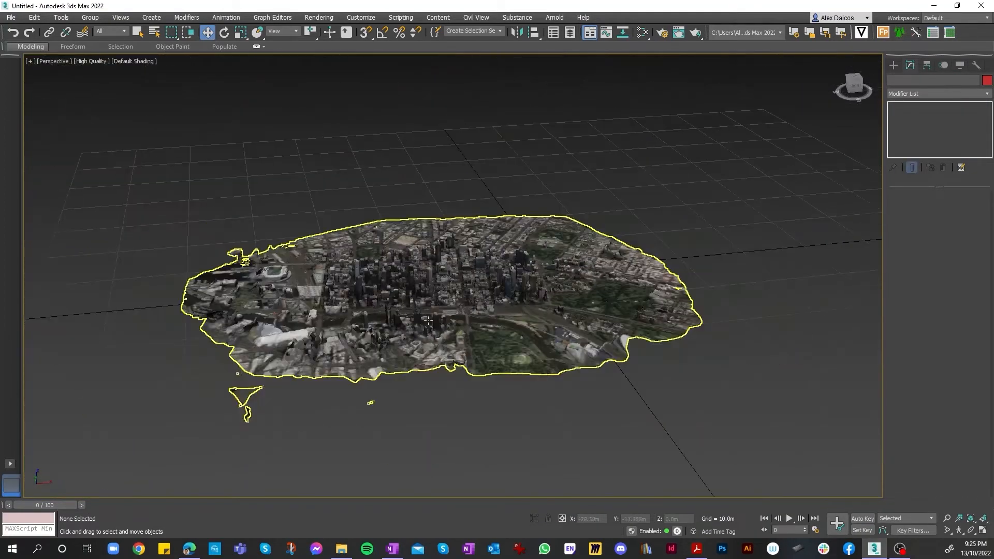
- Set the viewport's rendering quality to Standard
scroll(397, 297, up, 2)
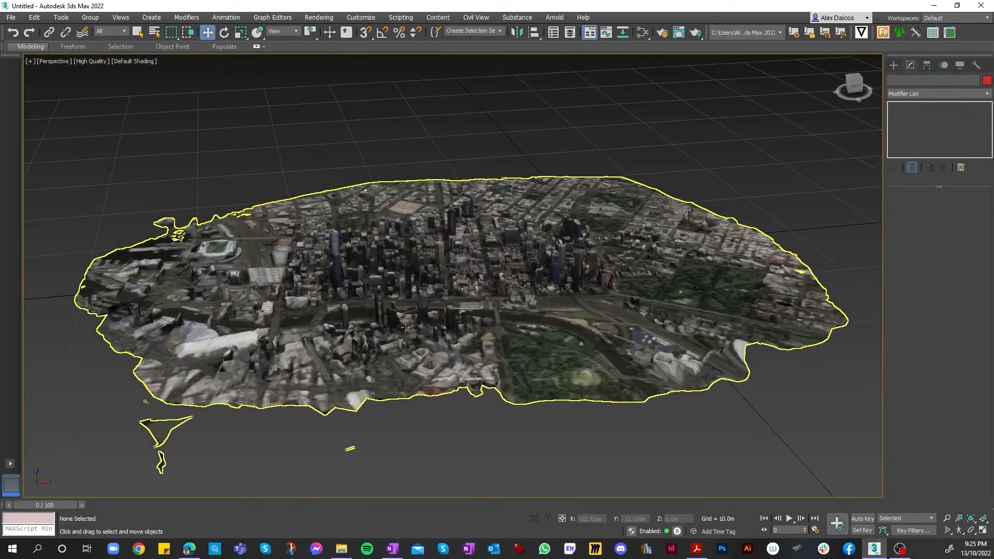
click(97, 61)
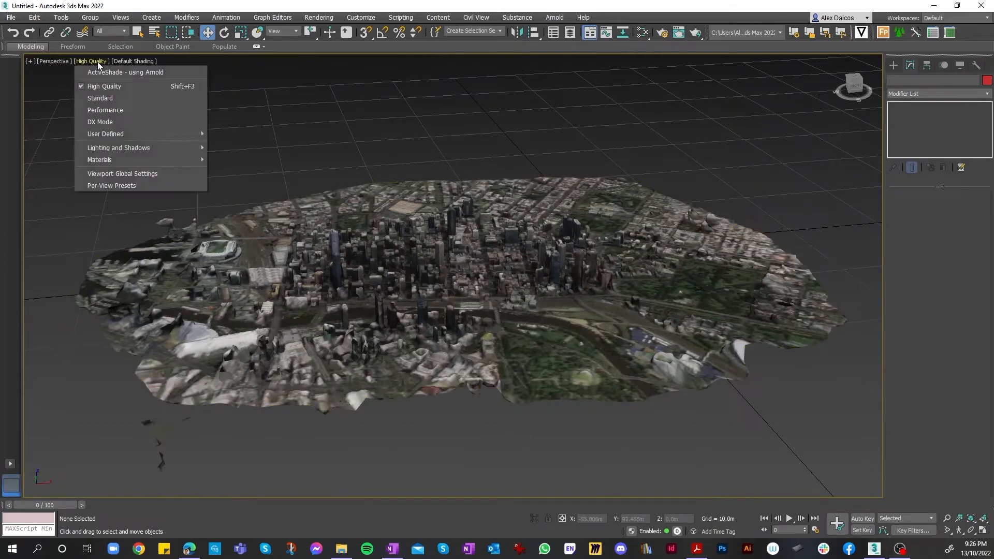
click(106, 99)
- Examine the texture and geometry detail of the city-centre towers and surrounding parkland up close in Standard quality
scroll(299, 267, up, 10)
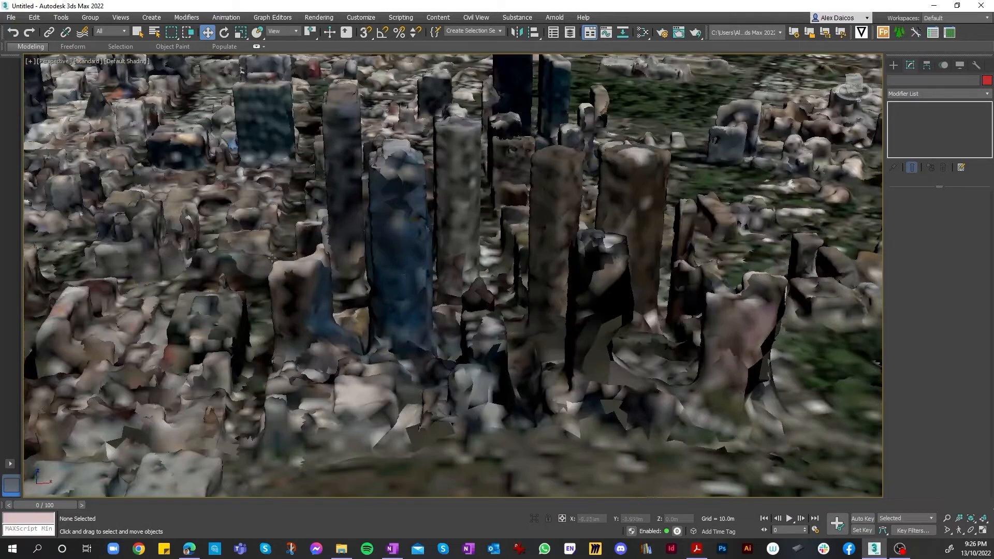
scroll(484, 318, up, 5)
scroll(473, 237, down, 5)
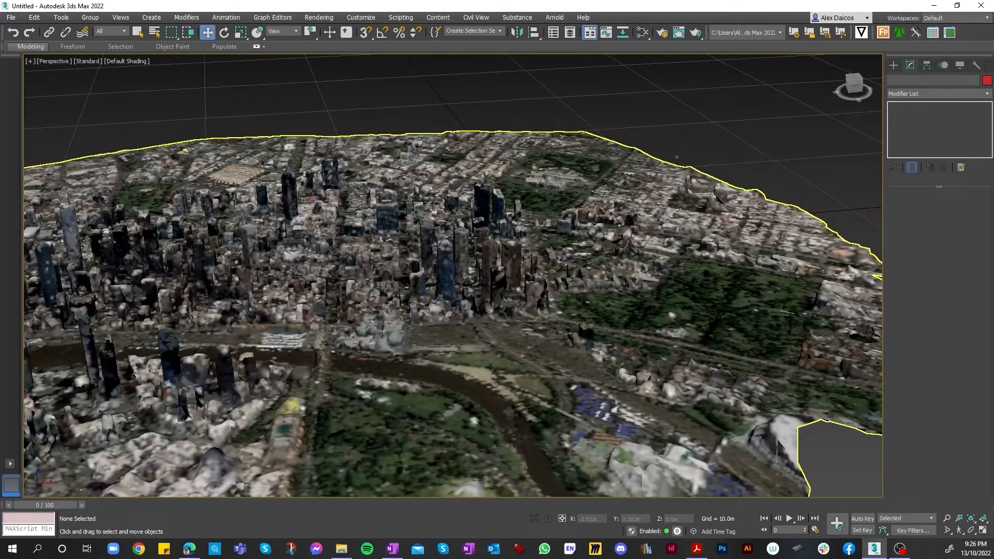
scroll(591, 292, up, 3)
scroll(466, 279, down, 8)
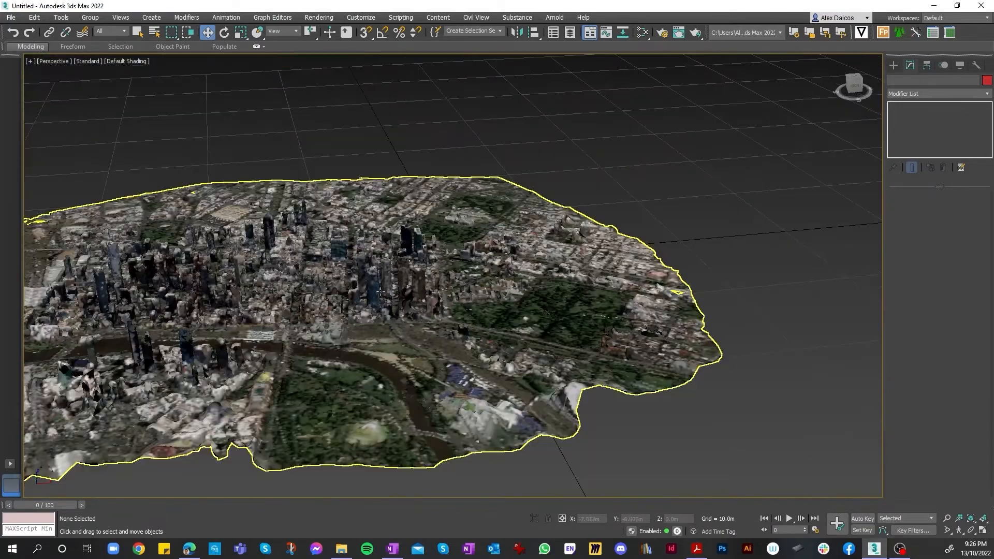
scroll(358, 266, up, 8)
scroll(359, 266, down, 4)
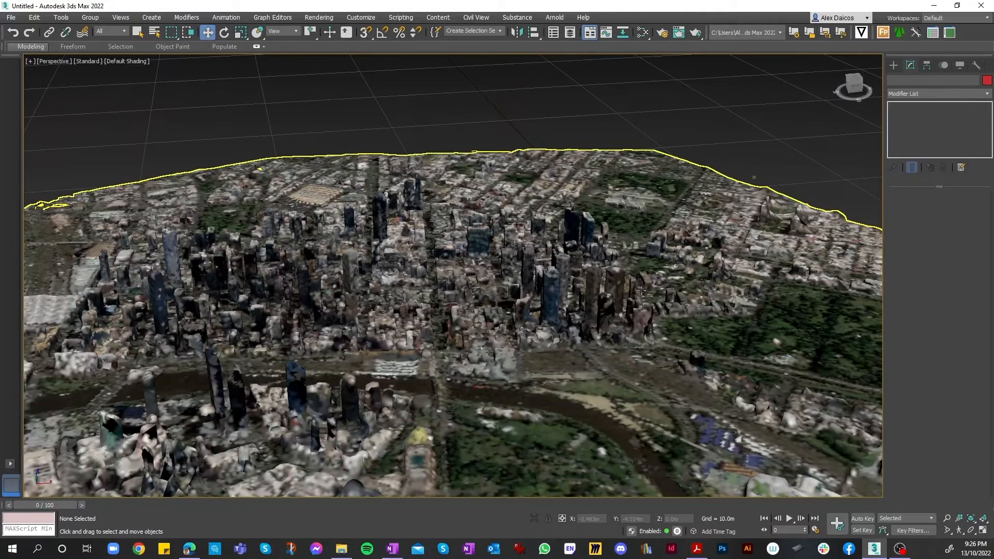
scroll(675, 257, down, 6)
scroll(391, 301, up, 10)
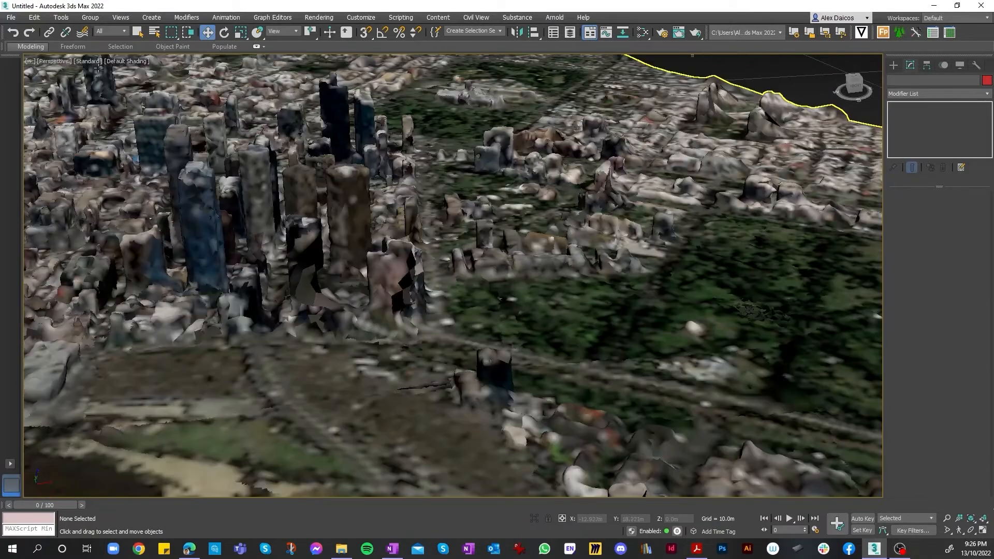
- Switch the viewport's rendering quality back to High Quality
click(61, 63)
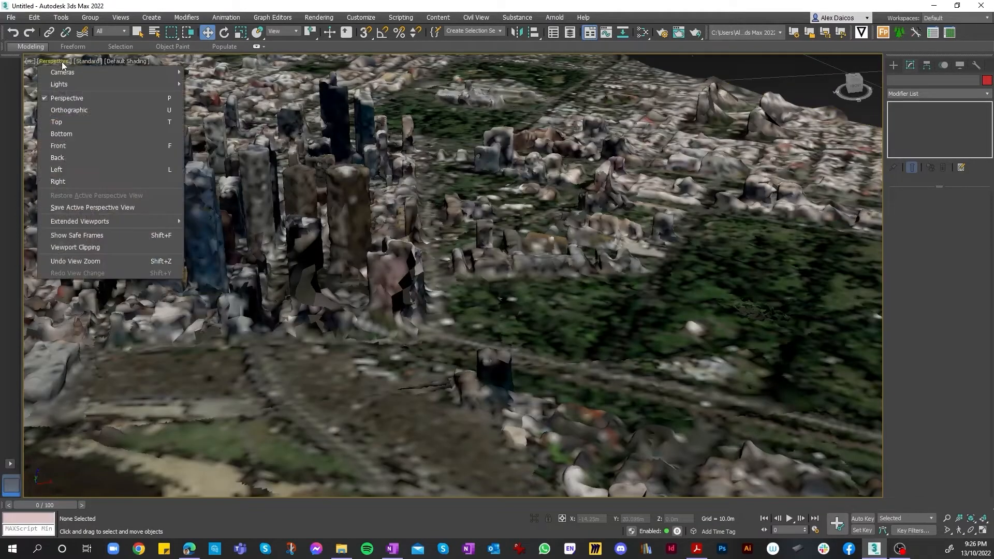
click(96, 65)
click(92, 63)
click(96, 86)
- Examine the city mesh from another angle in High Quality, checking the towers, the outer edge and any stray geometry underneath
scroll(342, 243, down, 6)
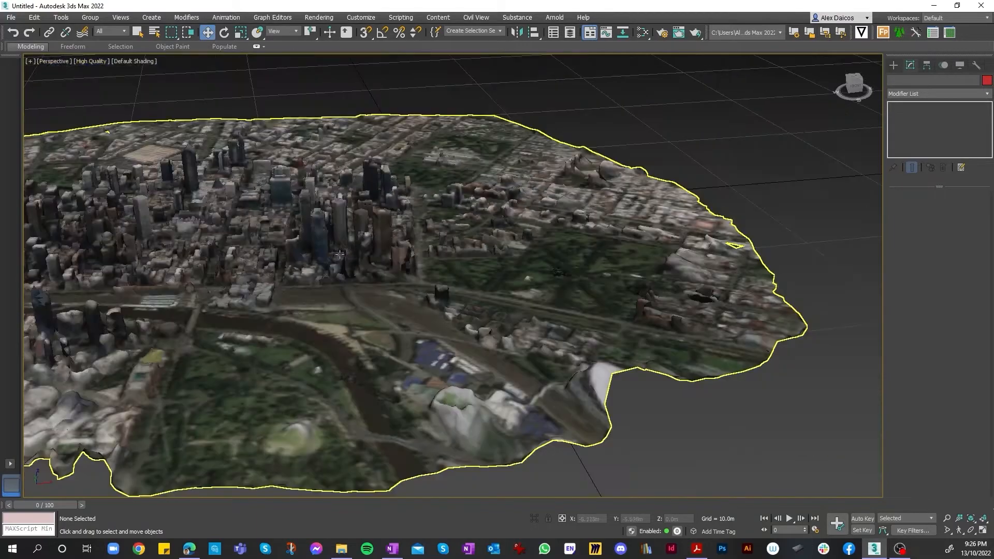
scroll(302, 273, up, 10)
scroll(302, 273, down, 5)
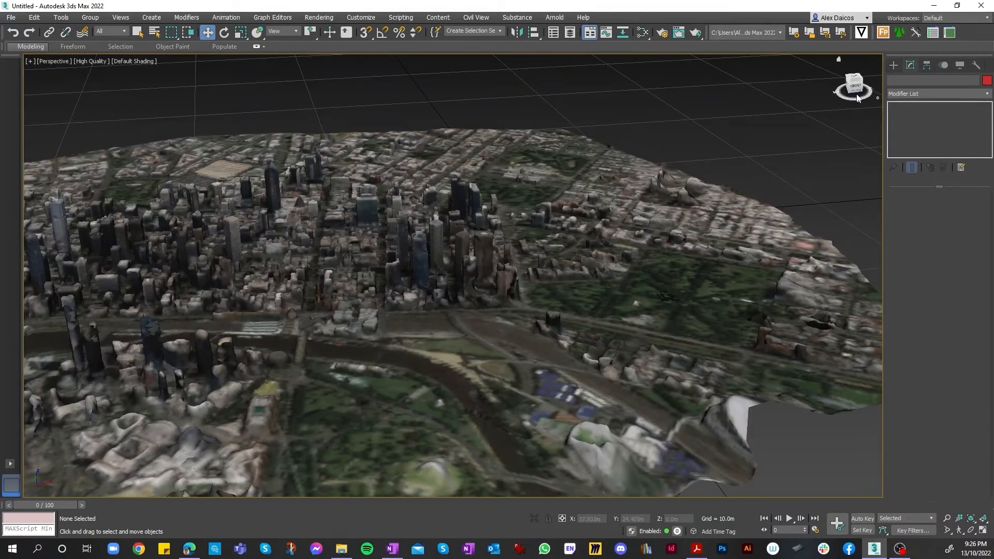
drag(855, 90, 847, 107)
scroll(777, 171, down, 5)
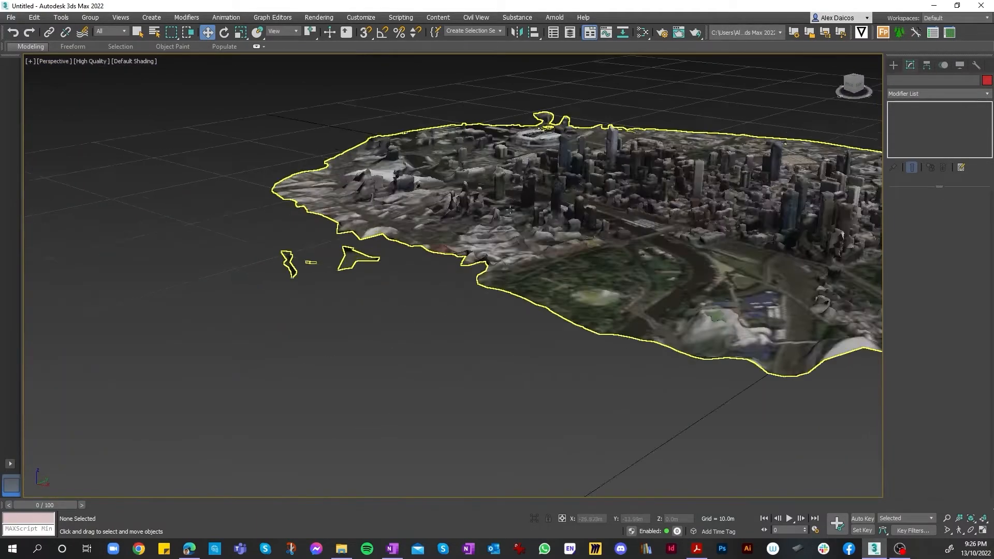
scroll(469, 269, up, 8)
scroll(468, 269, down, 3)
scroll(469, 269, down, 10)
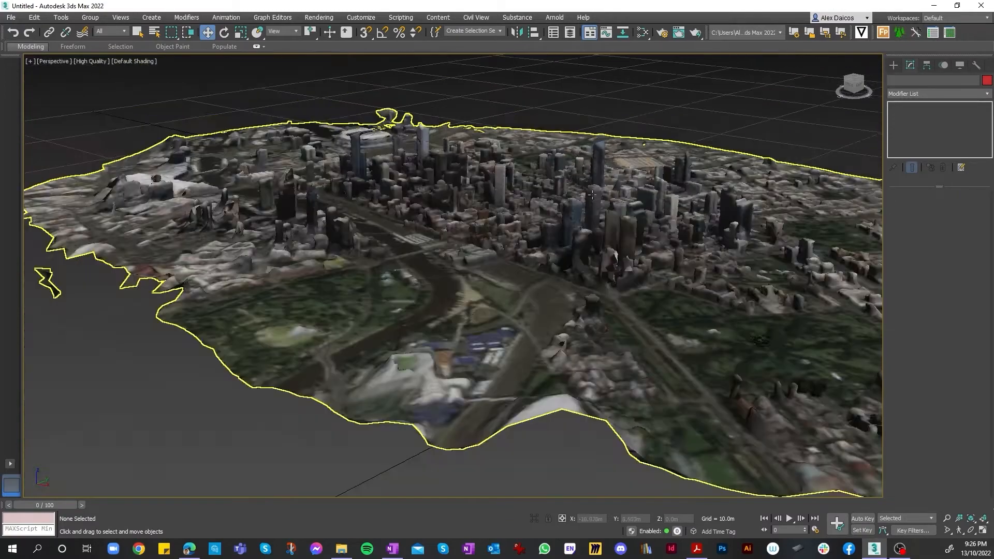
scroll(494, 366, up, 10)
scroll(494, 363, down, 3)
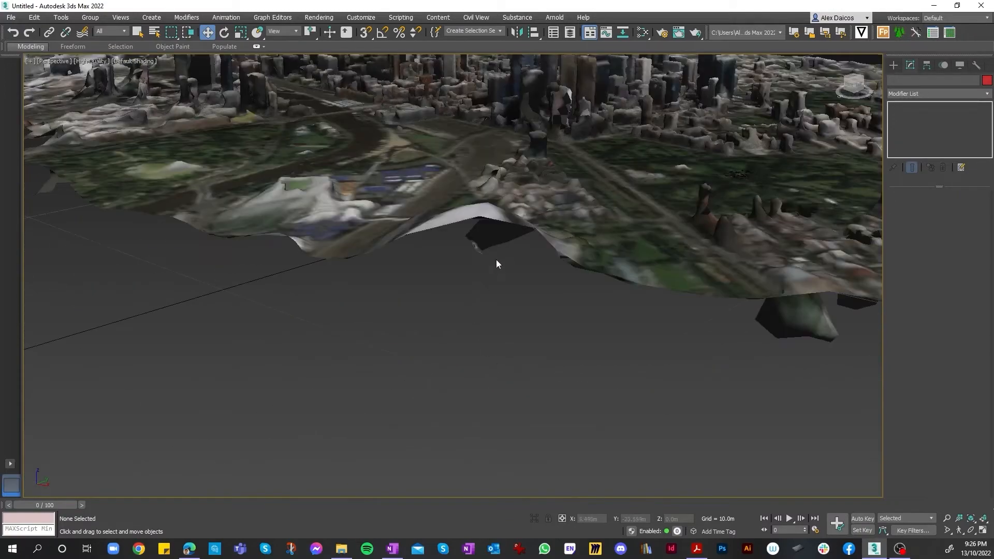
- Try to select the stray geometry hanging beneath the city mesh at the Element sub-object level
drag(855, 85, 865, 61)
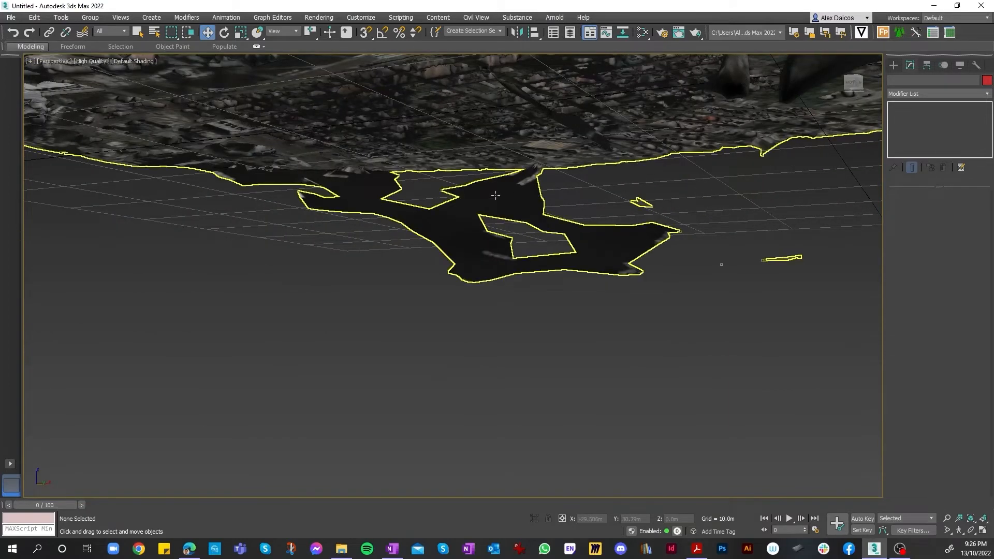
click(498, 222)
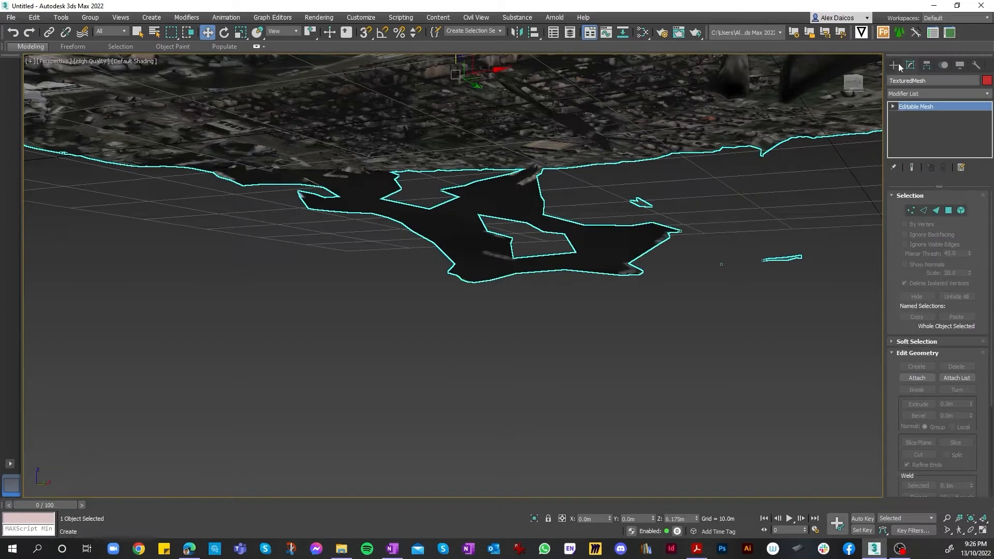
click(961, 210)
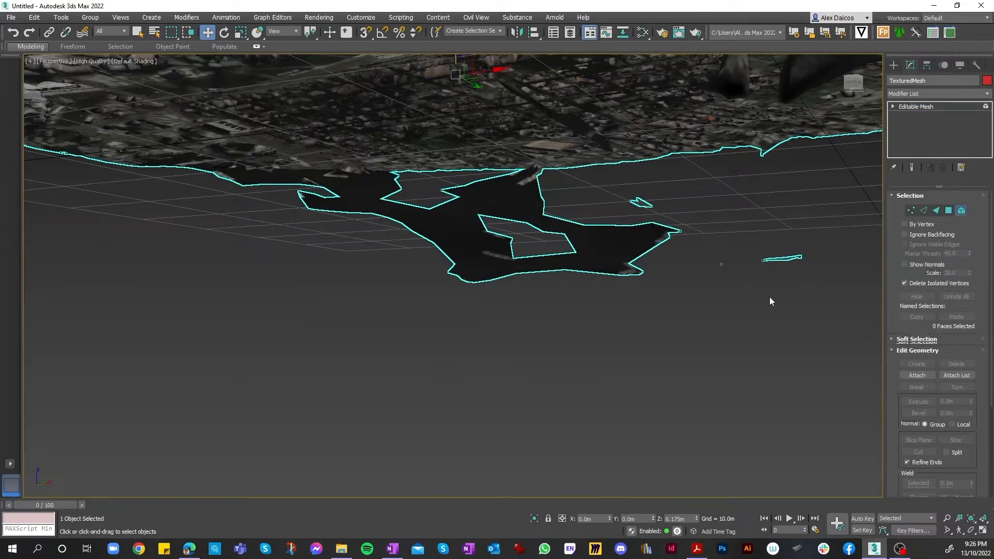
click(496, 260)
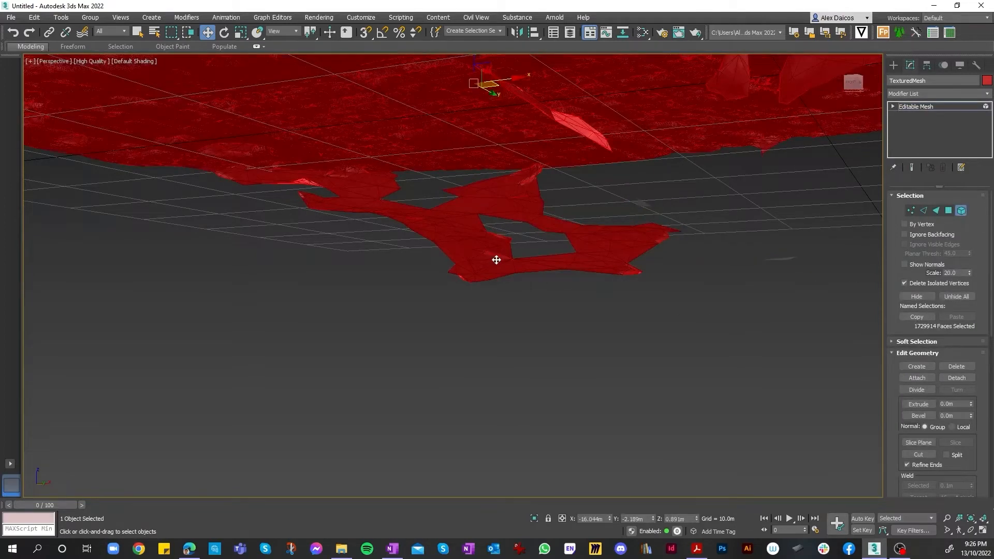
- Window-select the stray faces hanging lowest beneath the mesh at the Polygon sub-object level
click(949, 211)
click(494, 242)
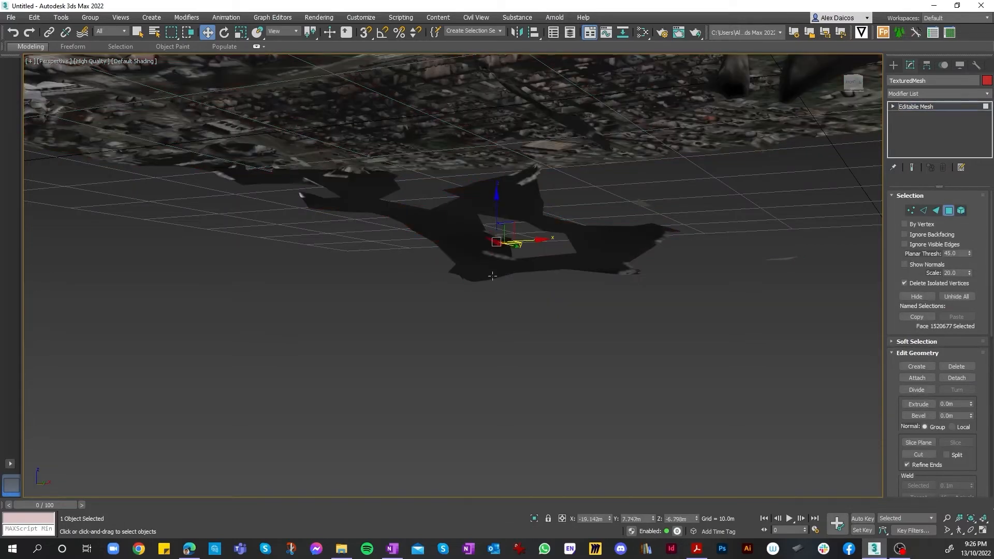
drag(394, 223, 545, 273)
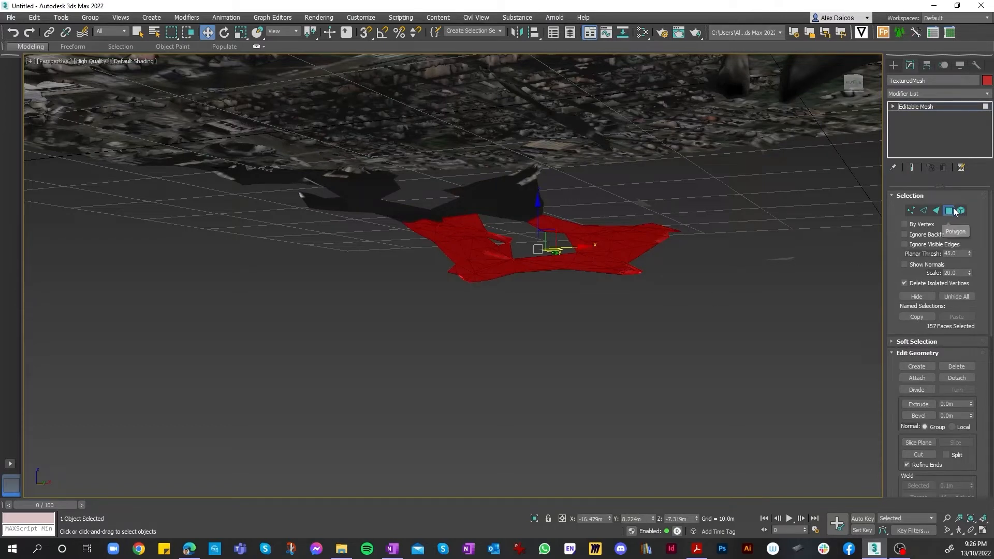
- Return to the whole-object level, try deleting the stray geometry, undo that deletion and deselect the mesh
click(893, 107)
click(893, 107)
click(918, 108)
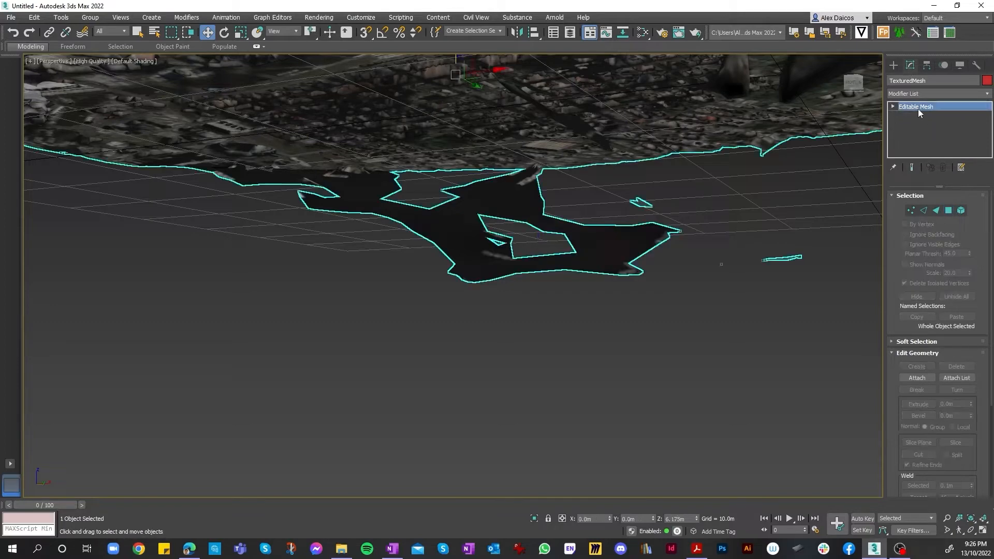
key(Delete)
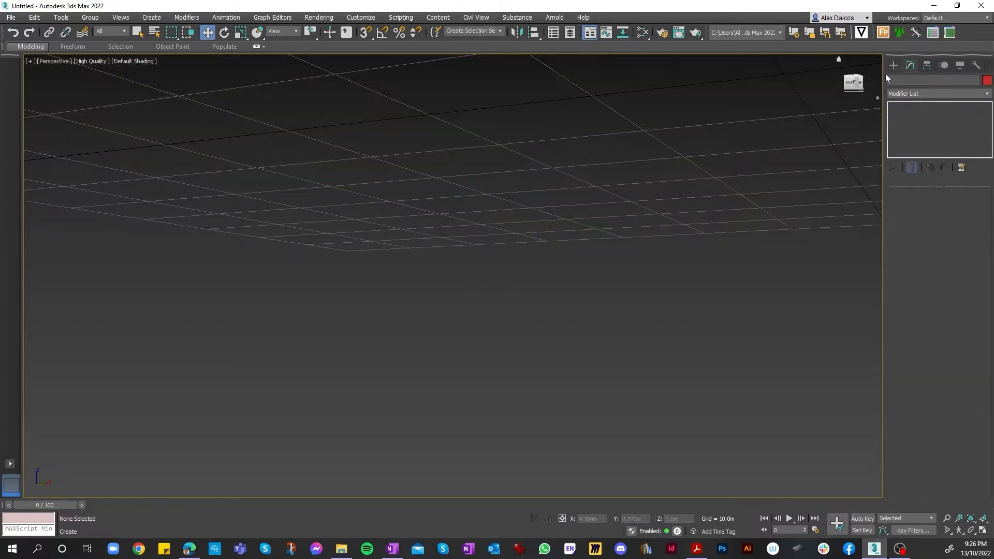
key(ctrl+z)
click(795, 244)
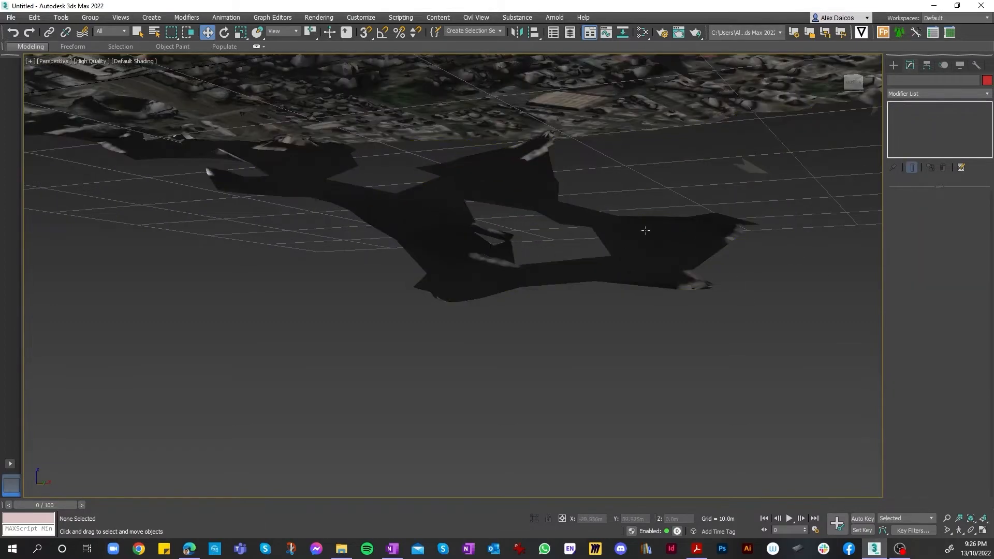
- Reselect the city mesh and enter its Element sub-object level
click(694, 227)
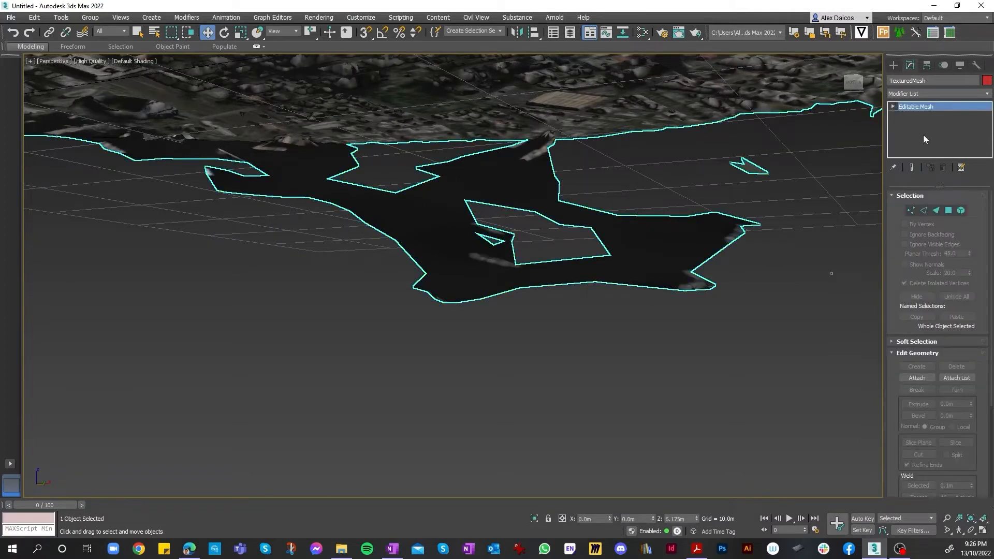
click(962, 211)
scroll(659, 258, down, 3)
middle_drag(659, 257, 611, 271)
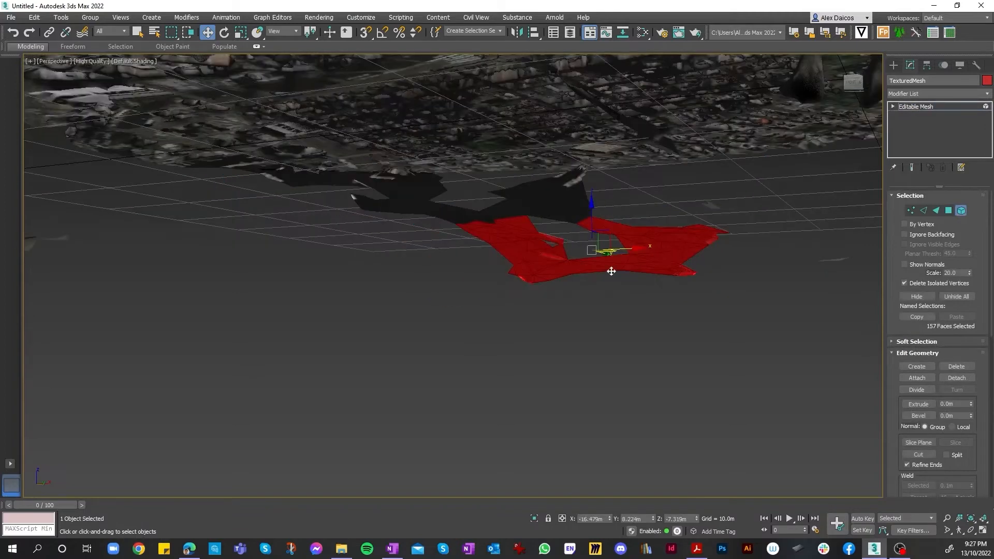
scroll(631, 247, up, 3)
- Try to window-select the stray underside geometry by element, and clear the selection
click(743, 353)
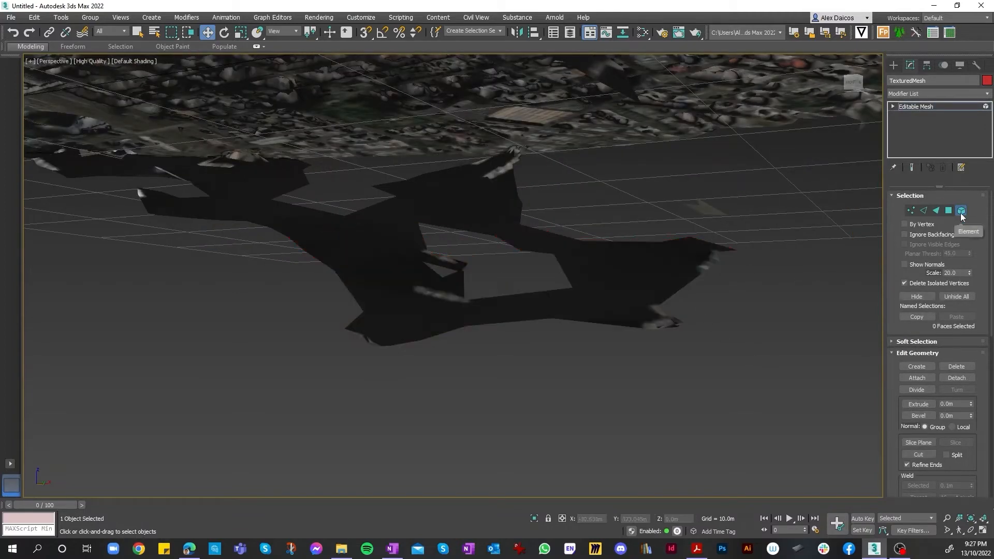
drag(761, 389, 250, 228)
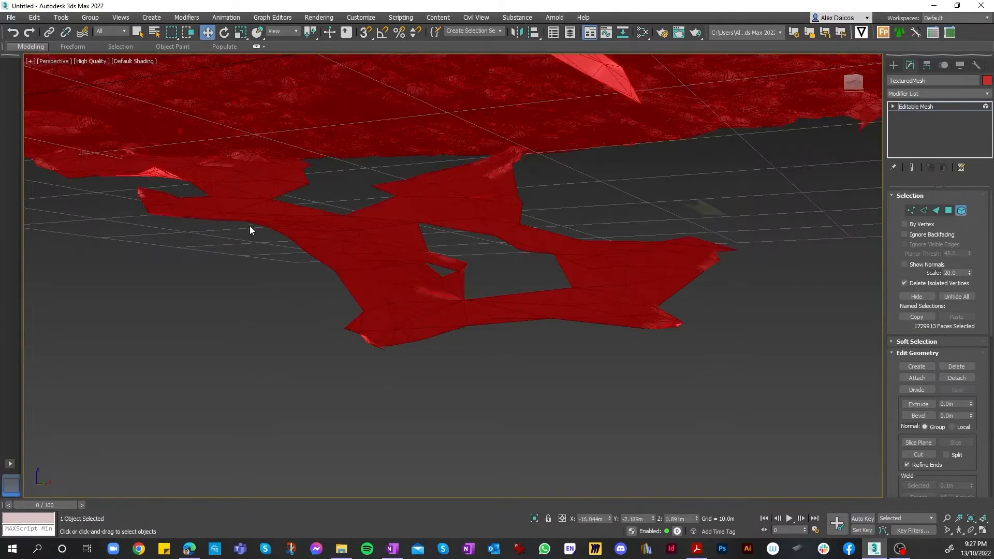
click(744, 348)
drag(338, 267, 338, 268)
- Window-select the stray faces beneath the mesh at the Polygon level and delete them in two batches, lowest ones first
click(949, 210)
click(686, 368)
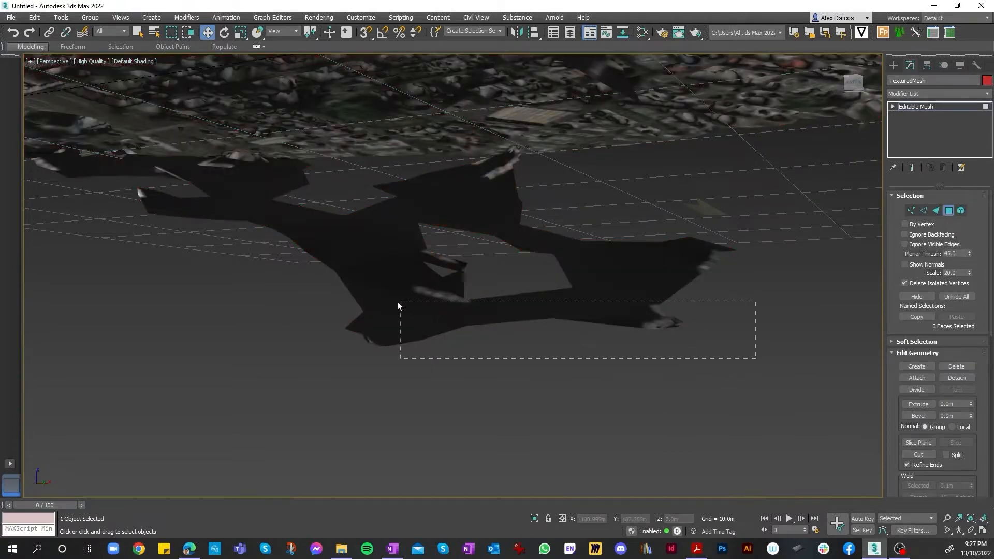
drag(241, 252, 238, 249)
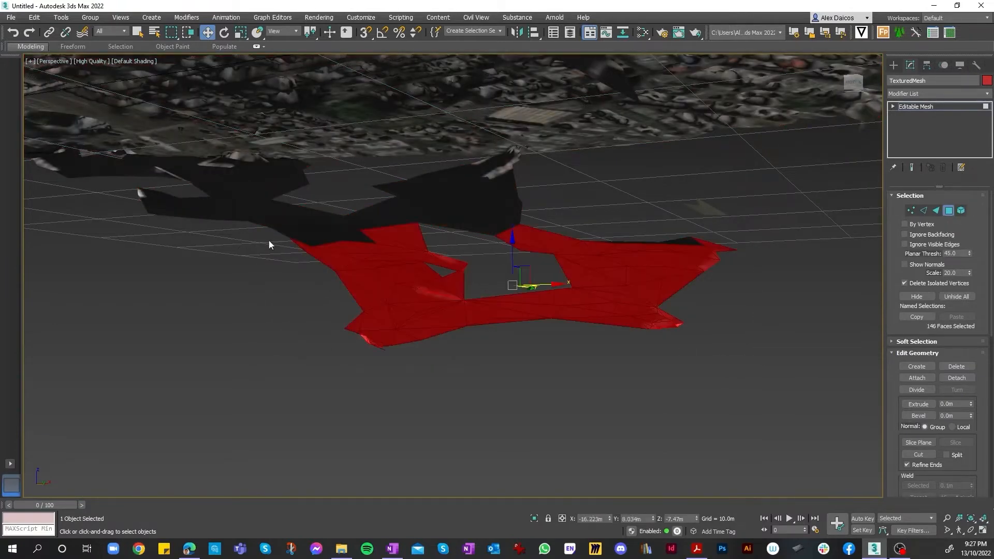
key(Delete)
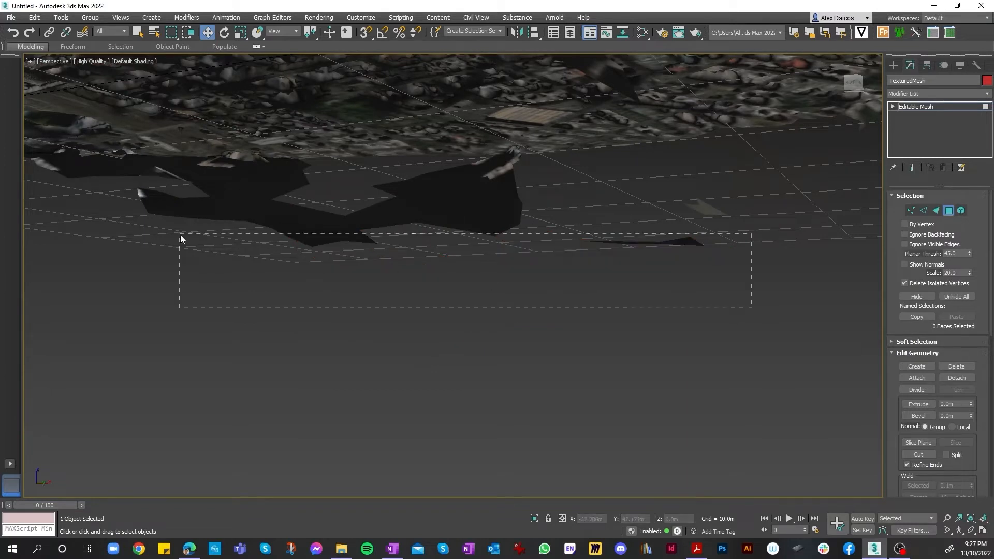
drag(158, 198, 158, 198)
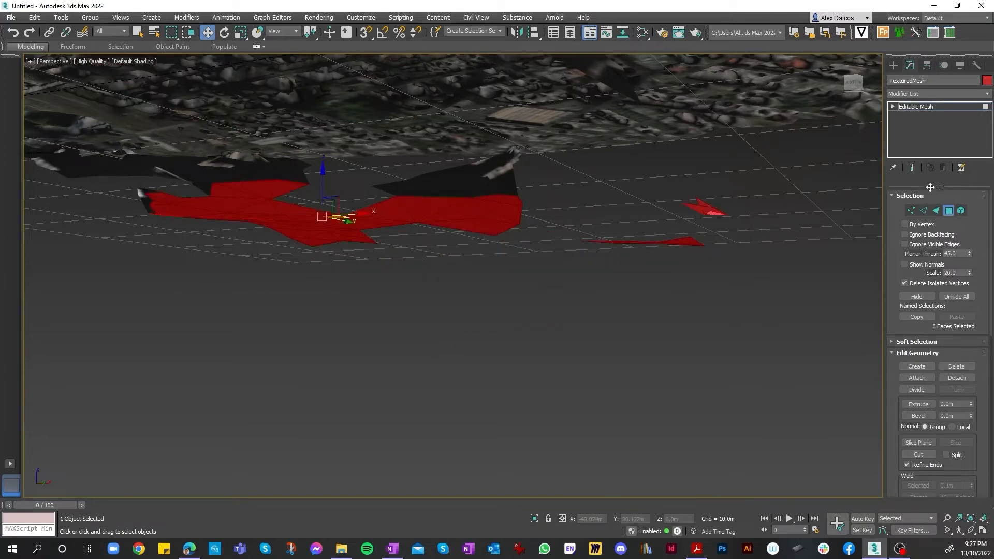
key(Delete)
- Window-select the remaining stray faces just below the mesh's far edge and delete them
alt+middle_drag(662, 236, 439, 248)
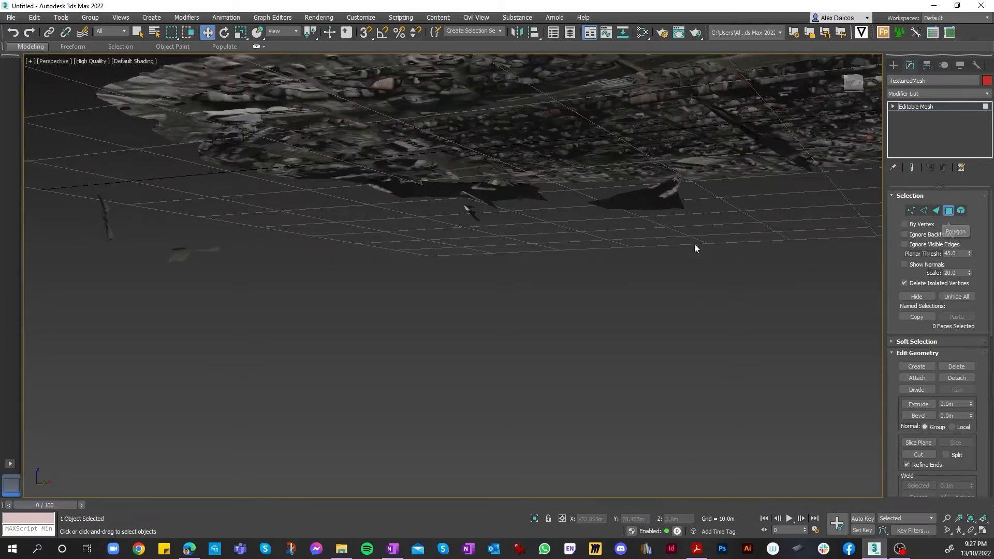
drag(694, 242, 464, 191)
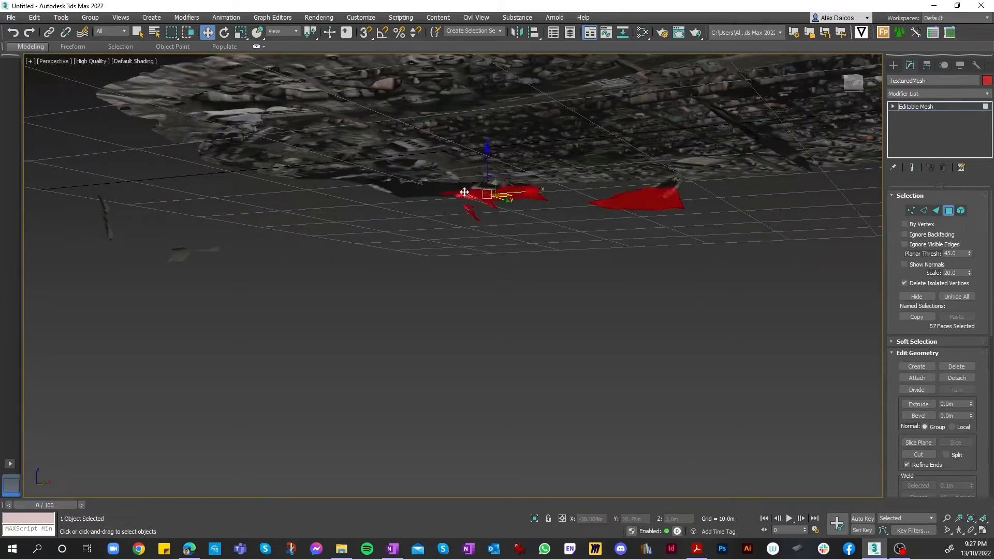
key(Delete)
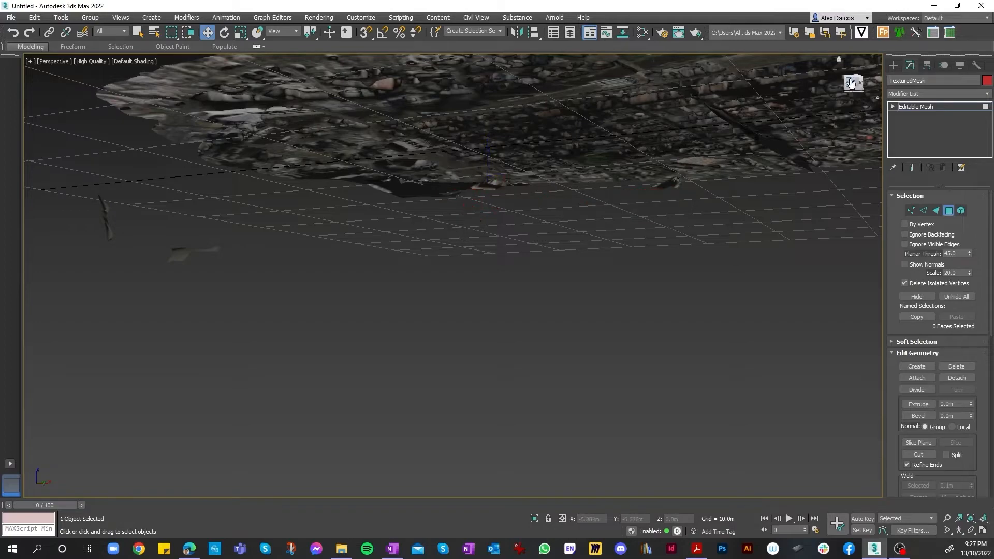
- Inspect the whole city mesh from above and undo the last face deletion
drag(852, 86, 853, 108)
scroll(496, 208, down, 4)
scroll(494, 207, down, 3)
scroll(490, 205, up, 5)
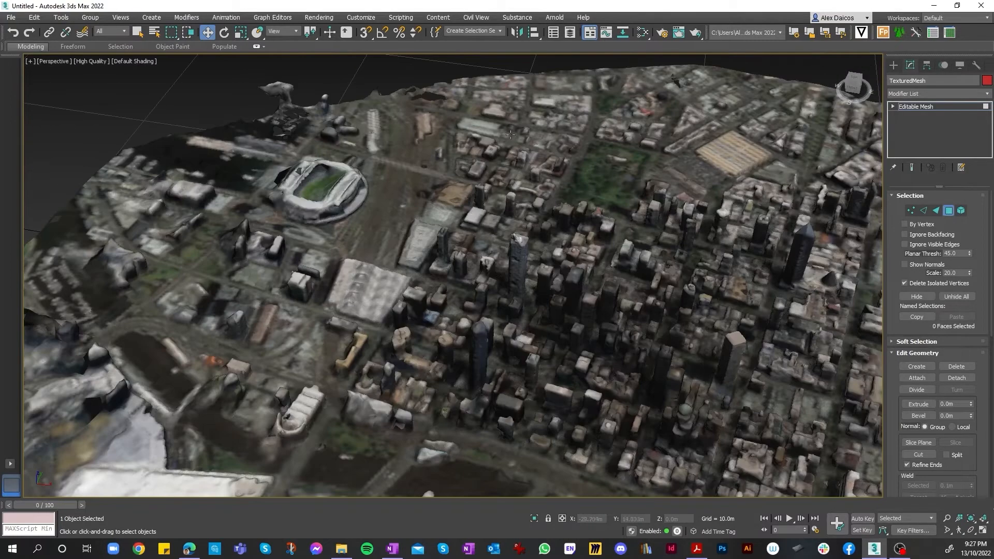
scroll(481, 199, down, 3)
scroll(478, 196, up, 1)
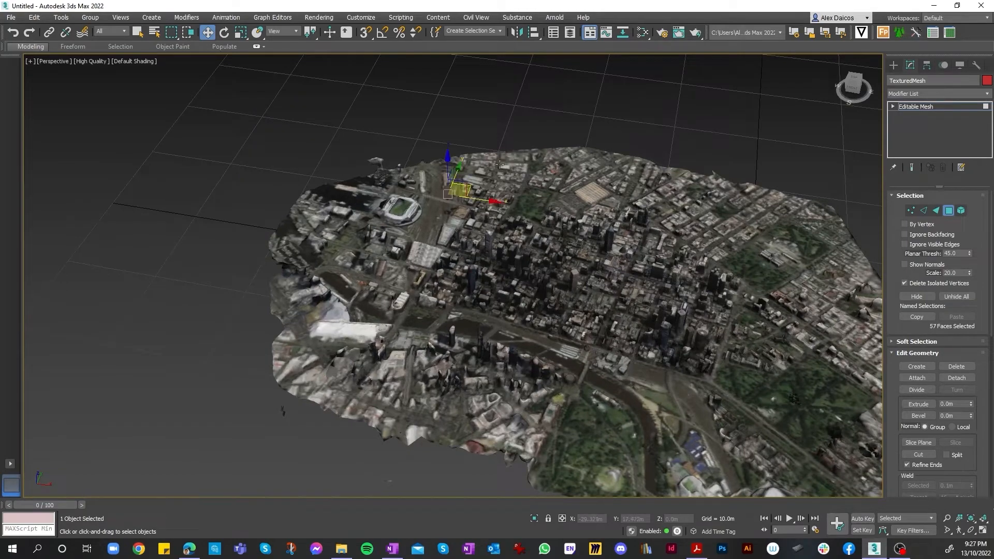
- Clear the face selection and examine the whole city mesh from above and from below its near edge
scroll(459, 164, up, 5)
scroll(347, 161, down, 5)
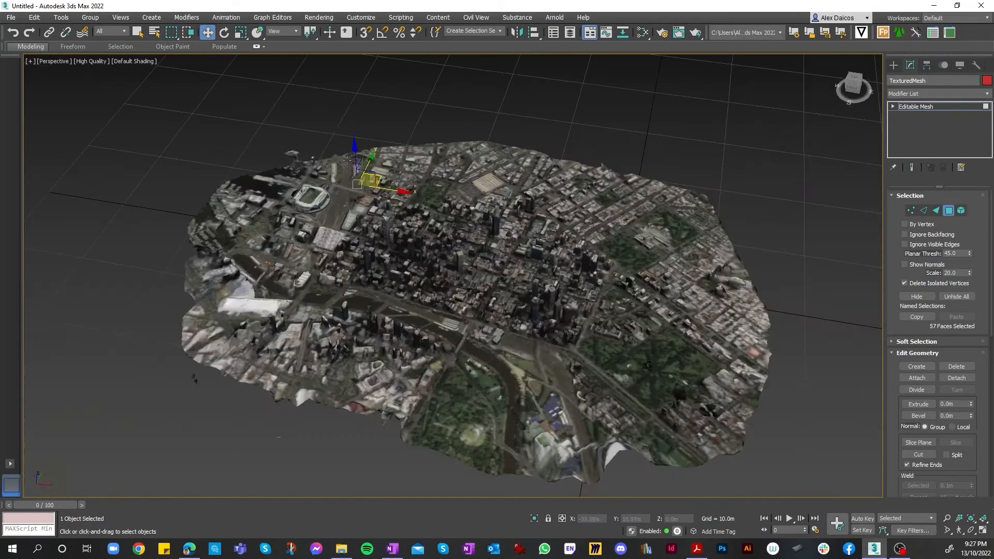
click(193, 154)
scroll(453, 210, up, 4)
scroll(412, 252, down, 4)
scroll(507, 395, up, 8)
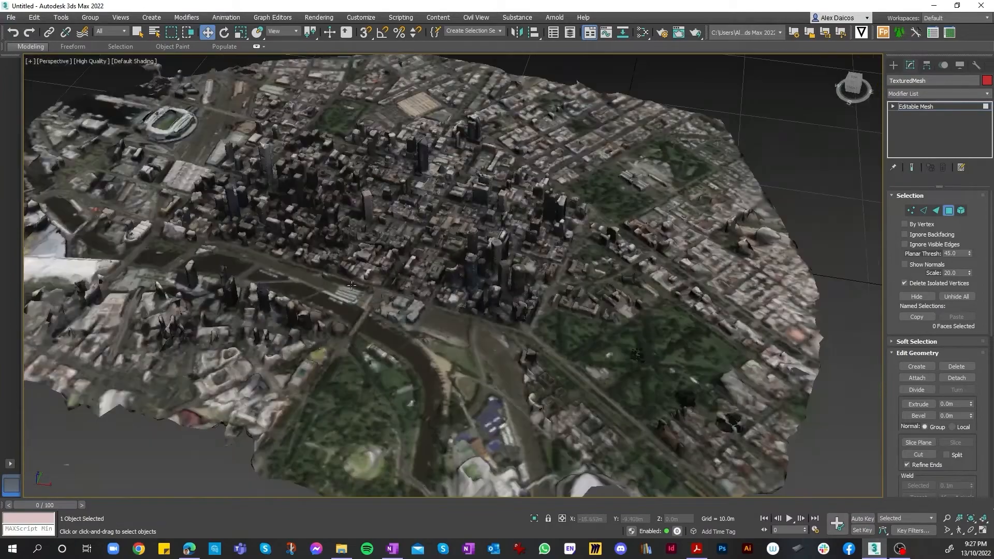
click(839, 59)
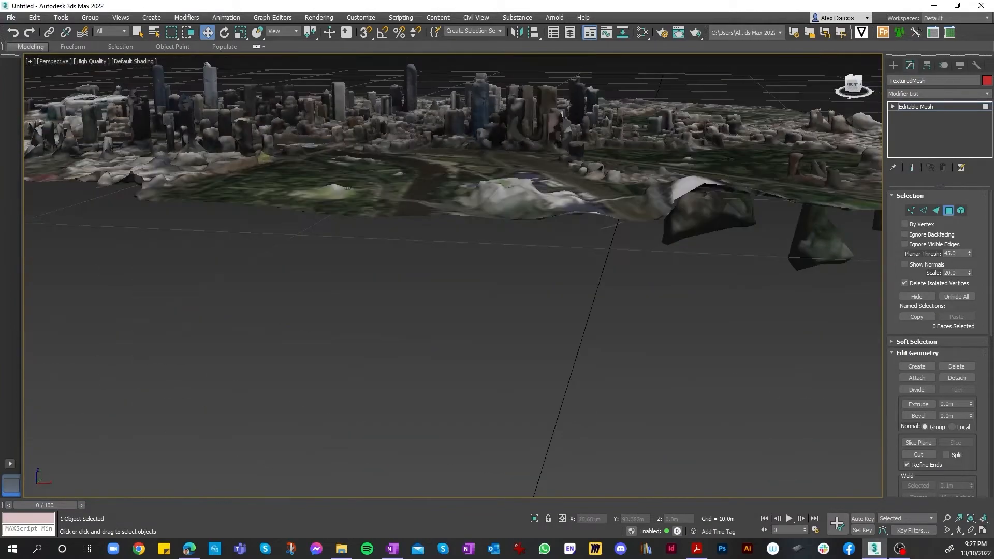
scroll(370, 158, up, 5)
scroll(281, 183, down, 5)
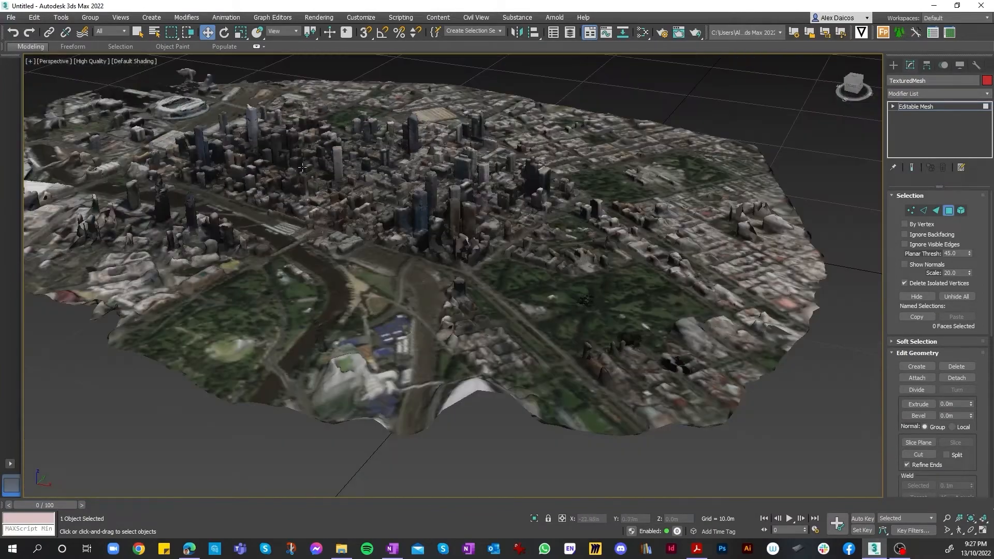
scroll(281, 184, up, 5)
scroll(350, 299, down, 5)
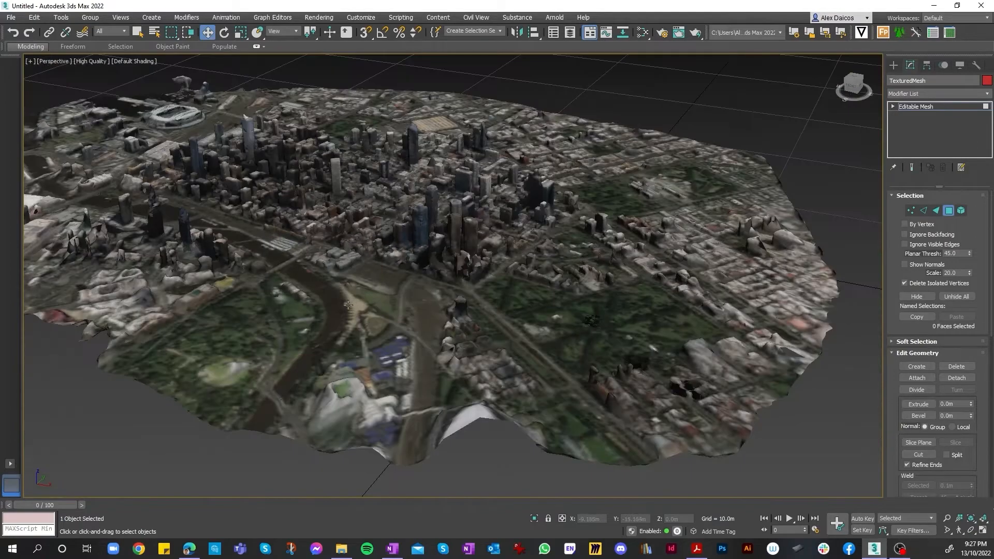
- Examine the riverside open ground and the neighbouring city blocks up close
scroll(350, 300, up, 8)
scroll(390, 290, up, 3)
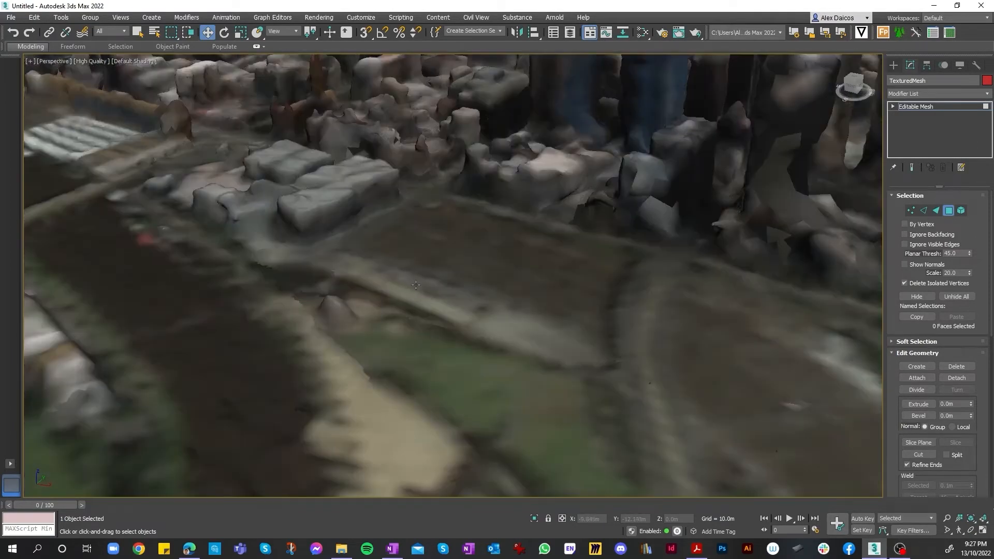
scroll(437, 272, down, 5)
scroll(398, 318, up, 7)
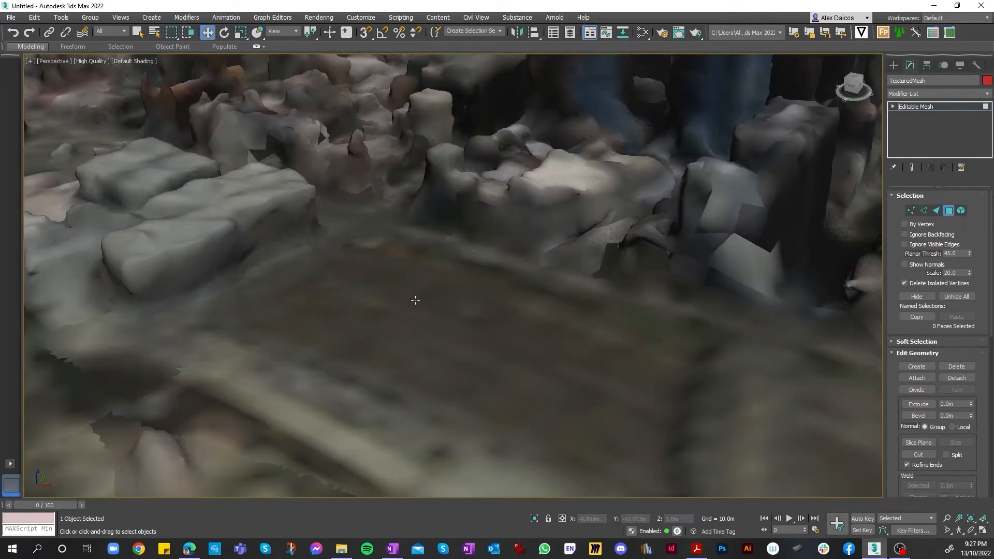
scroll(399, 318, down, 2)
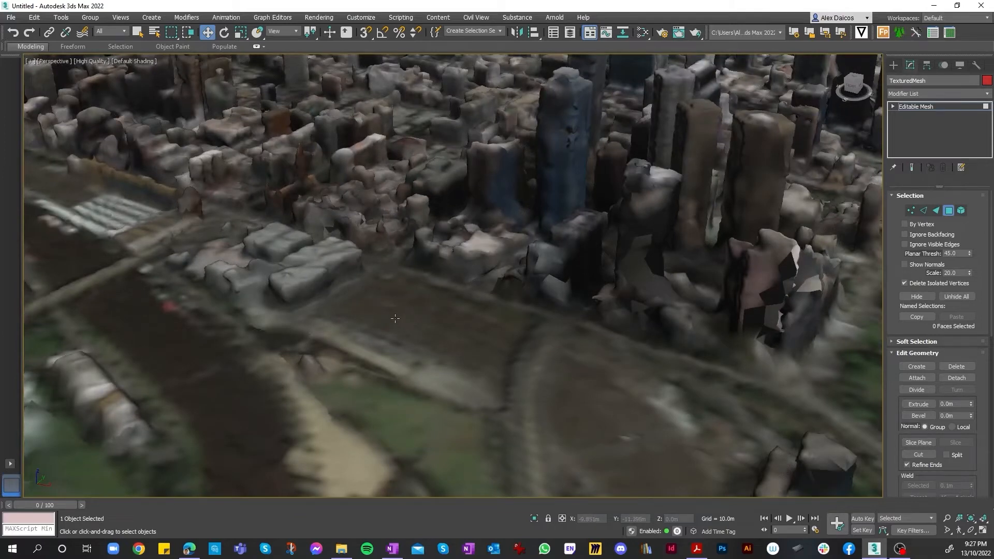
scroll(395, 319, down, 5)
scroll(407, 275, up, 6)
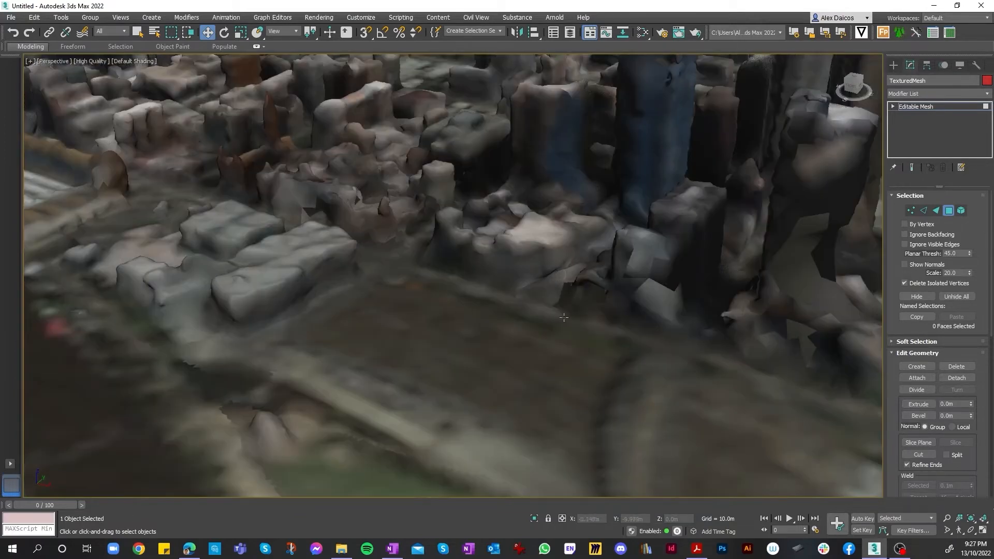
scroll(388, 328, down, 3)
scroll(386, 339, down, 3)
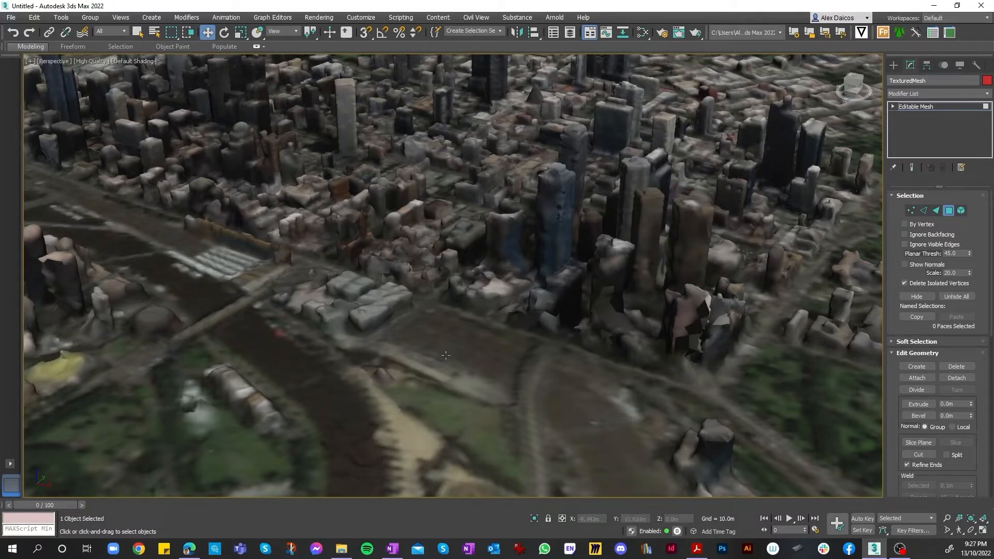
scroll(473, 342, up, 2)
scroll(412, 349, down, 2)
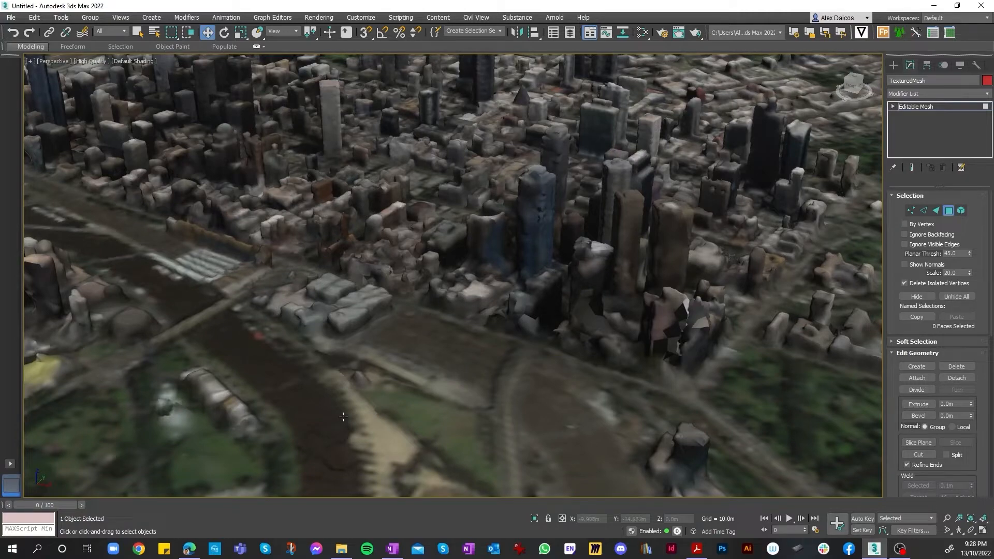
scroll(516, 283, down, 6)
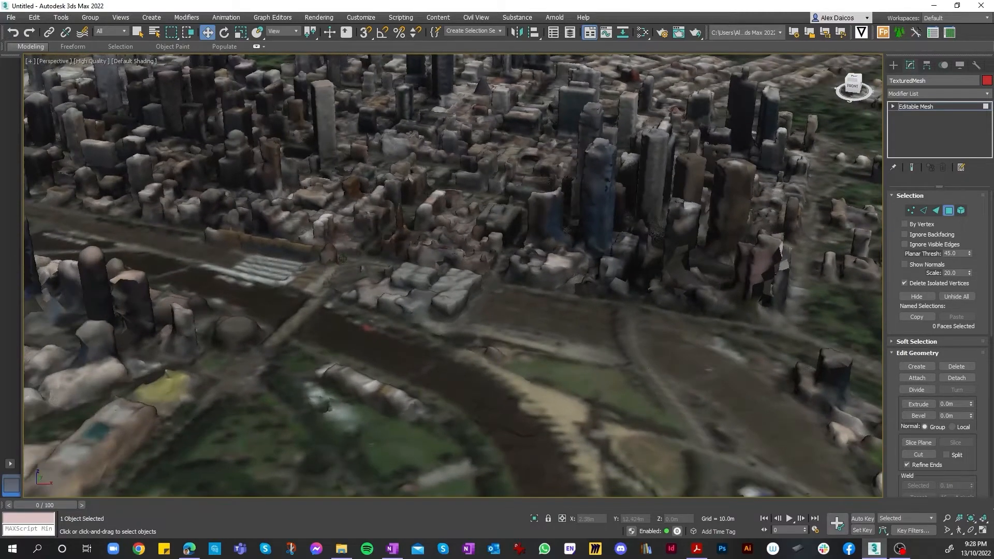
scroll(516, 283, up, 8)
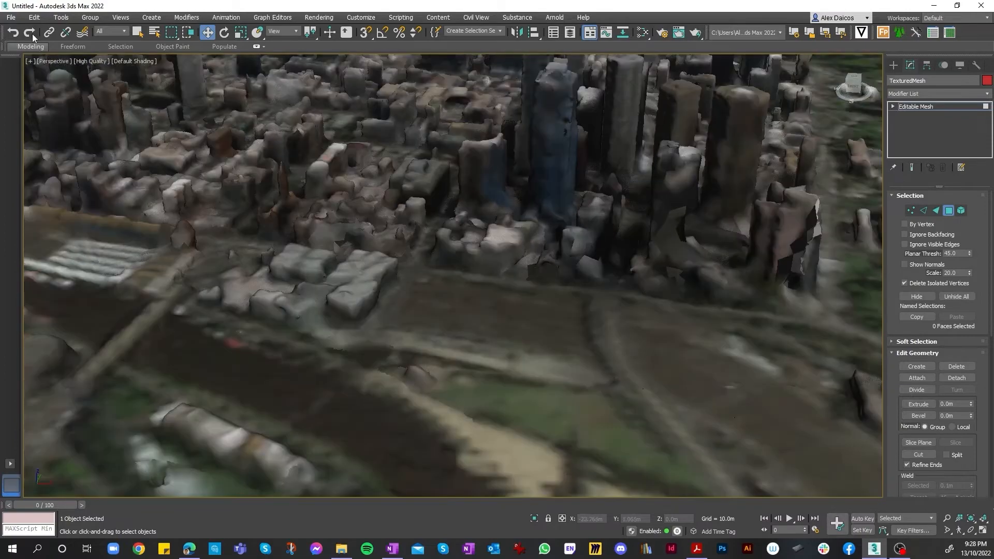
- Create an XRef Objects record from the file EditPolyBridgeFaceHoleLatticeSubdivideSkyscraperDemo.max in the Chapter A folder
click(12, 18)
mouse_move(60, 158)
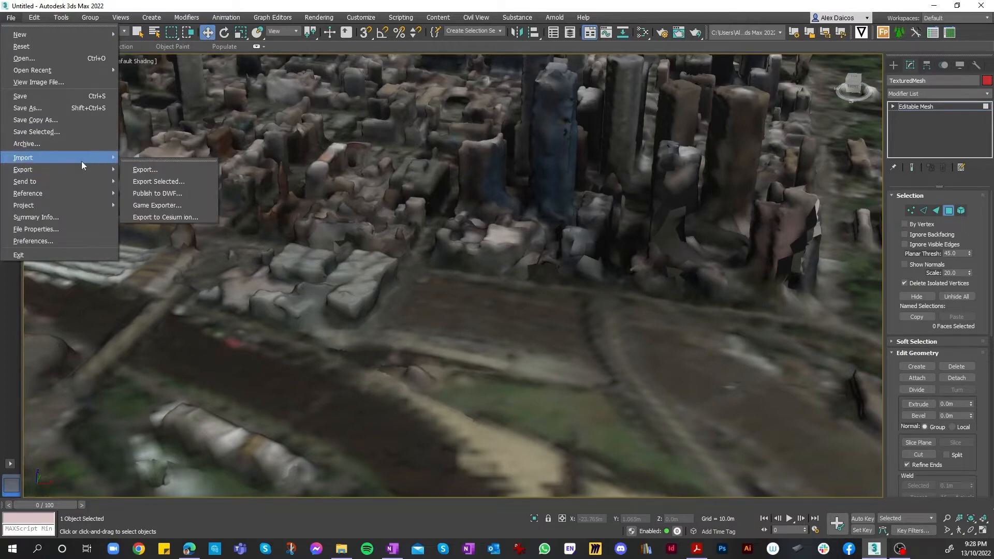
mouse_move(86, 195)
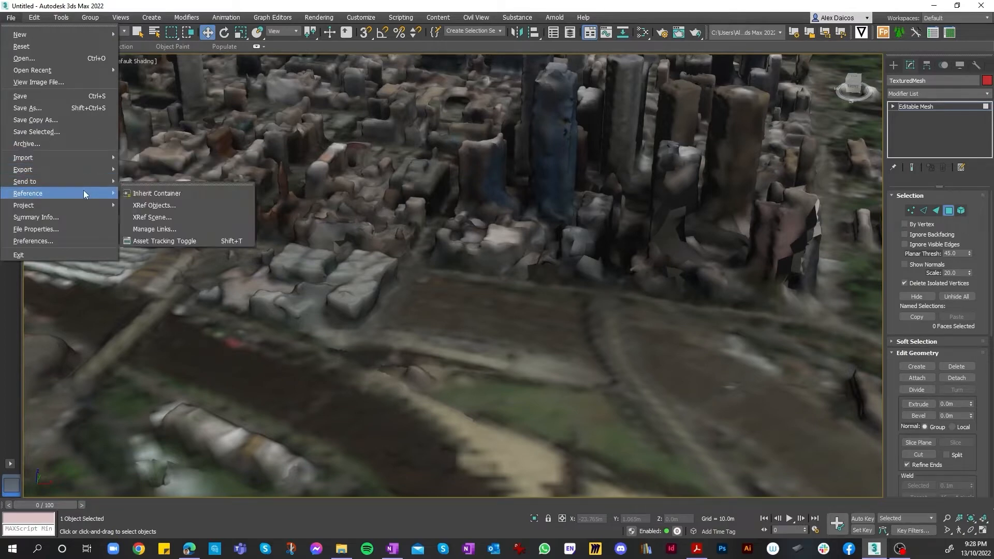
click(175, 204)
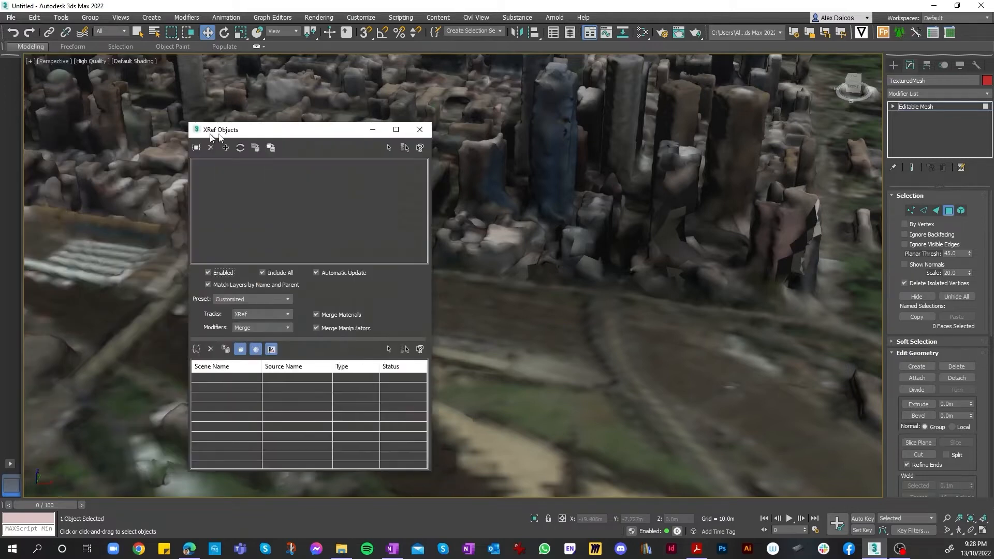
drag(206, 132, 486, 131)
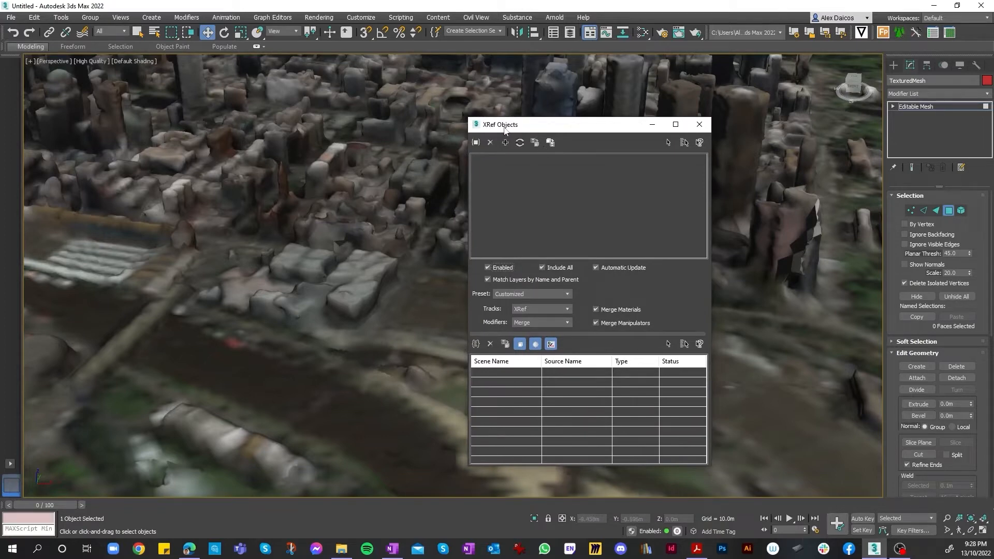
drag(505, 127, 411, 122)
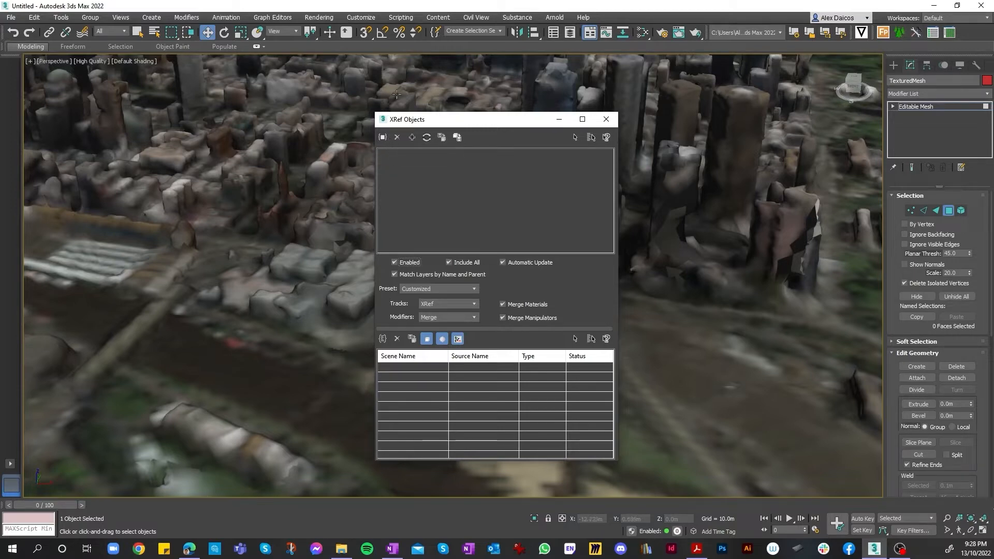
click(384, 139)
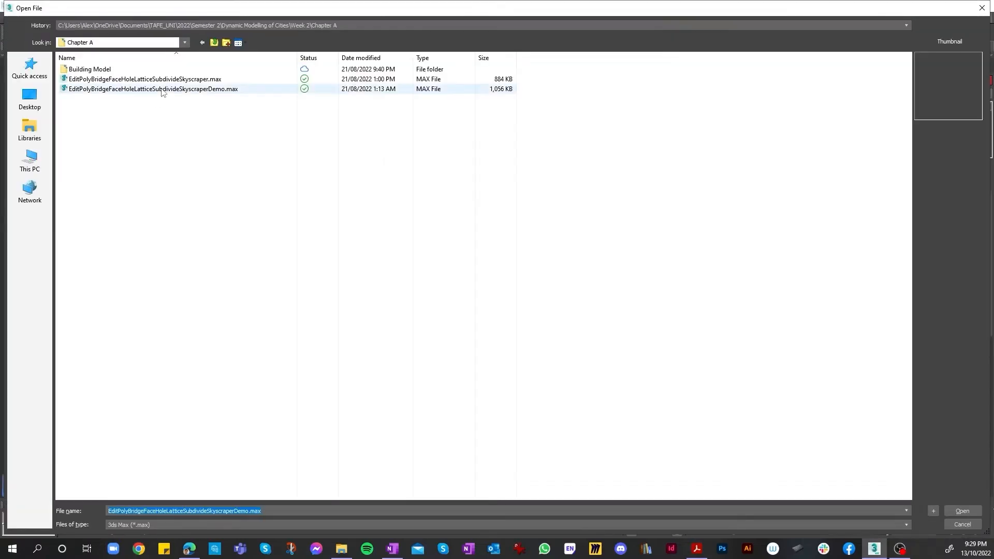
double_click(191, 89)
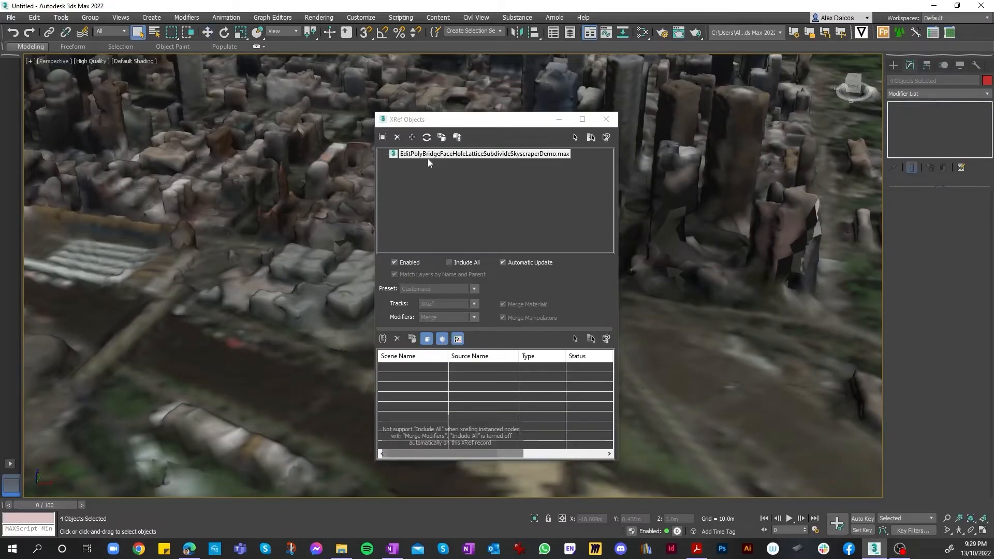
- Merge the skyscraper XRef record into the scene, locate the merged towers beside the city mesh, and close the XRef Objects dialog
right_click(476, 154)
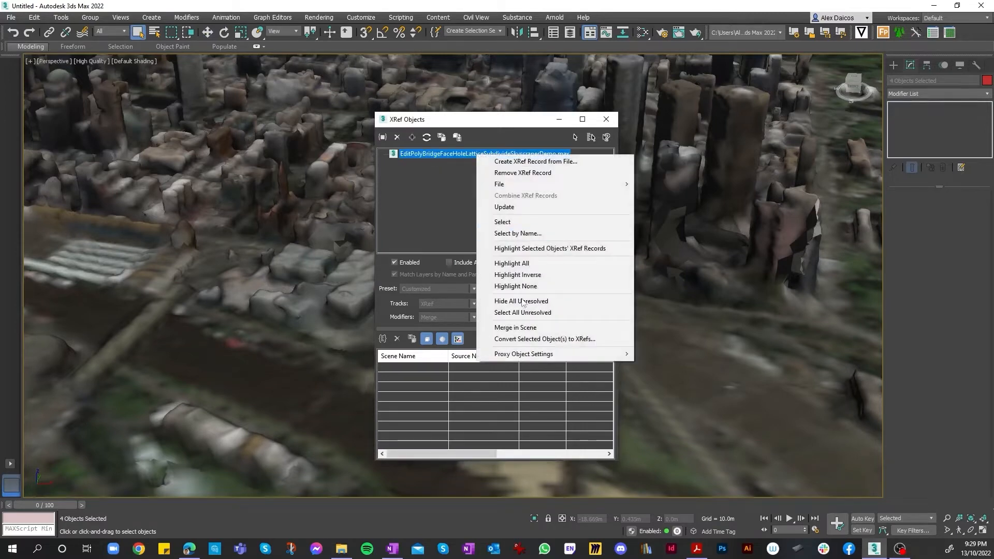
click(544, 327)
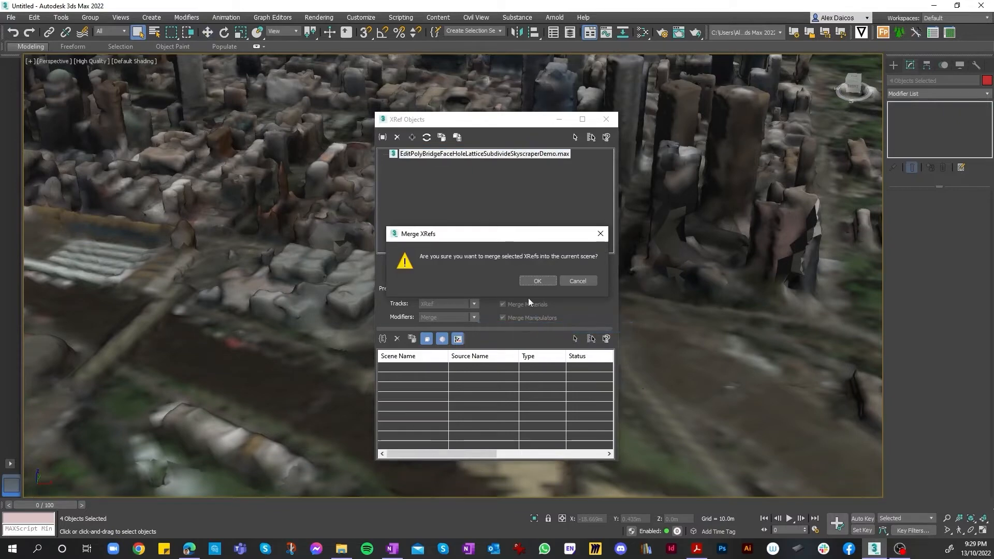
click(535, 281)
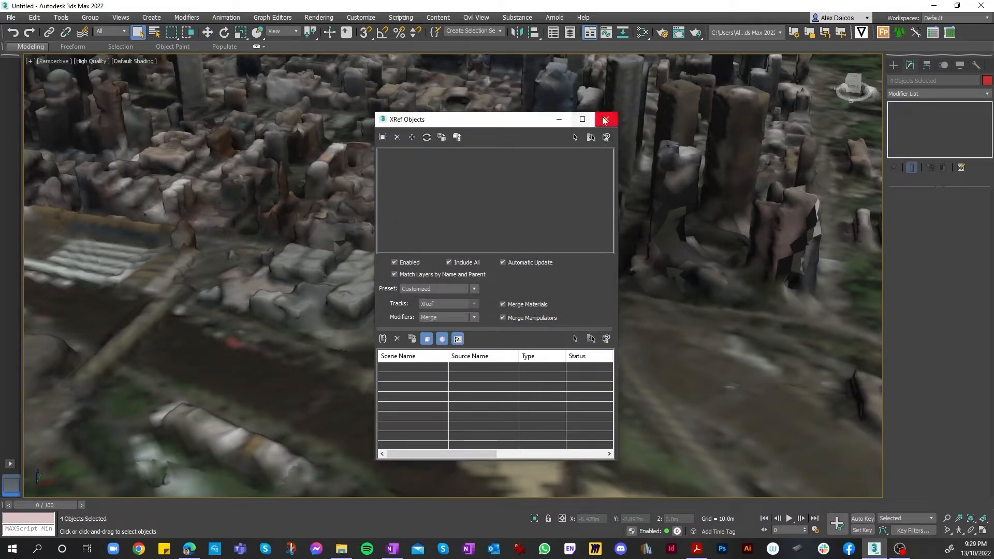
scroll(305, 110, down, 3)
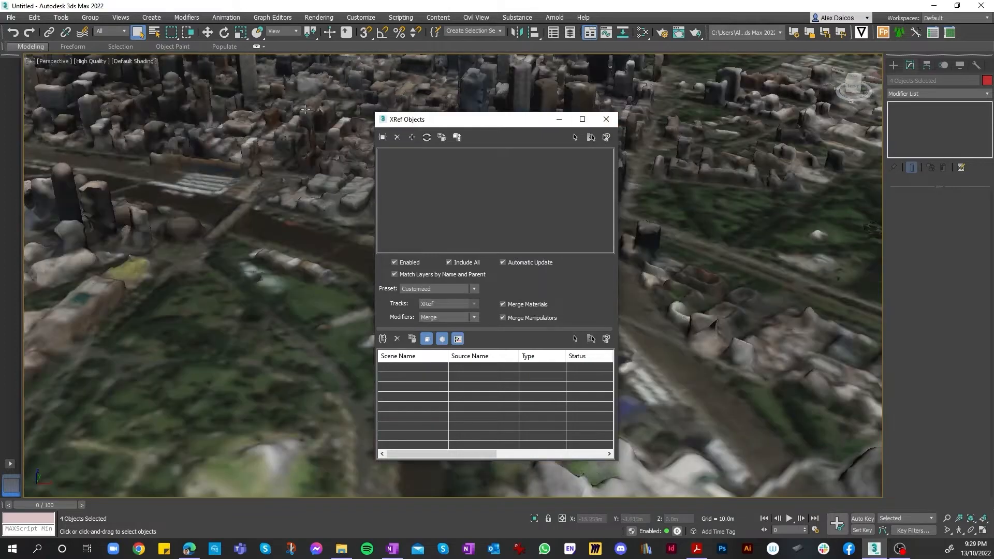
scroll(498, 186, down, 10)
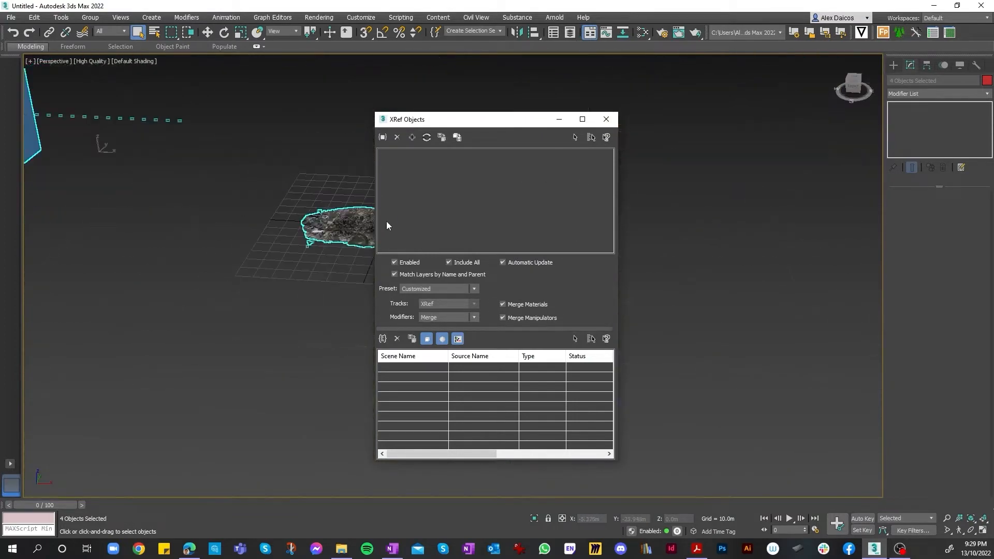
scroll(218, 207, up, 5)
scroll(218, 210, down, 5)
scroll(221, 213, up, 6)
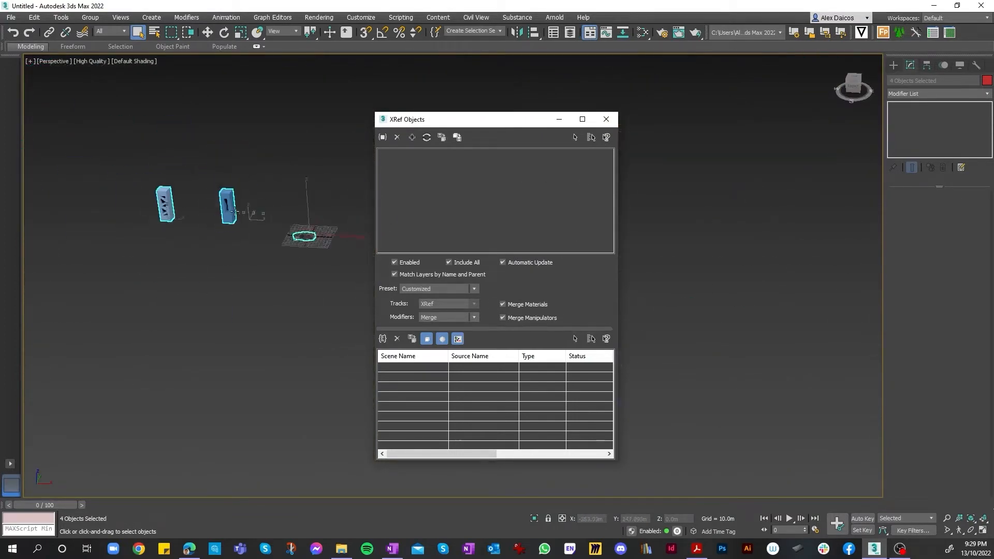
scroll(221, 213, down, 2)
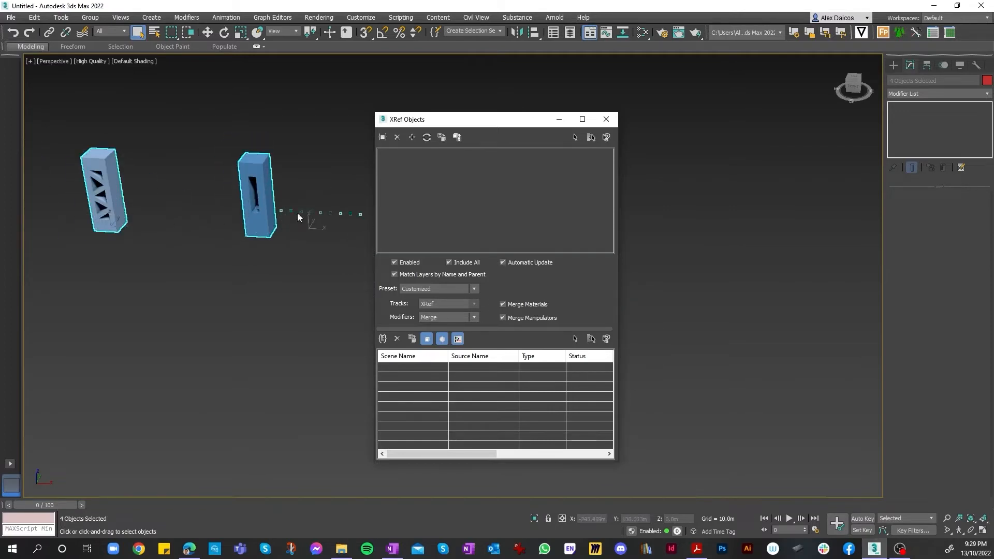
click(606, 120)
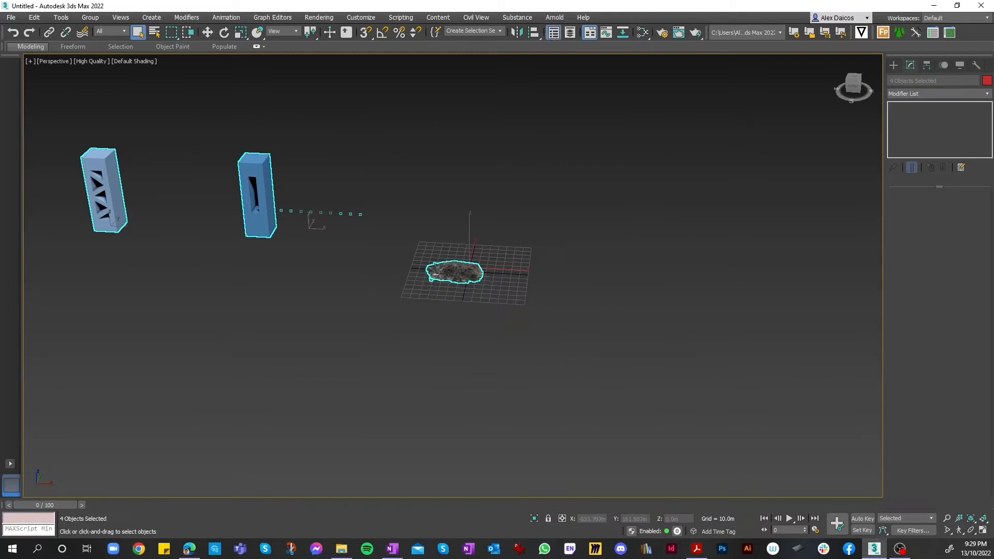
- Put the selected objects on a new layer in the Scene Explorer and return TexturedMesh to the 0 (default) layer
click(553, 32)
drag(542, 103, 668, 102)
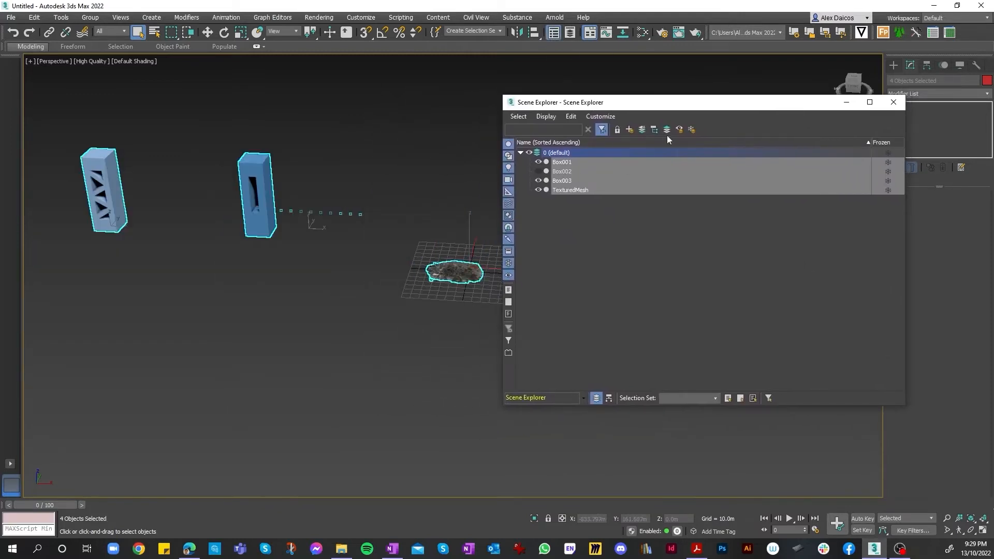
click(642, 129)
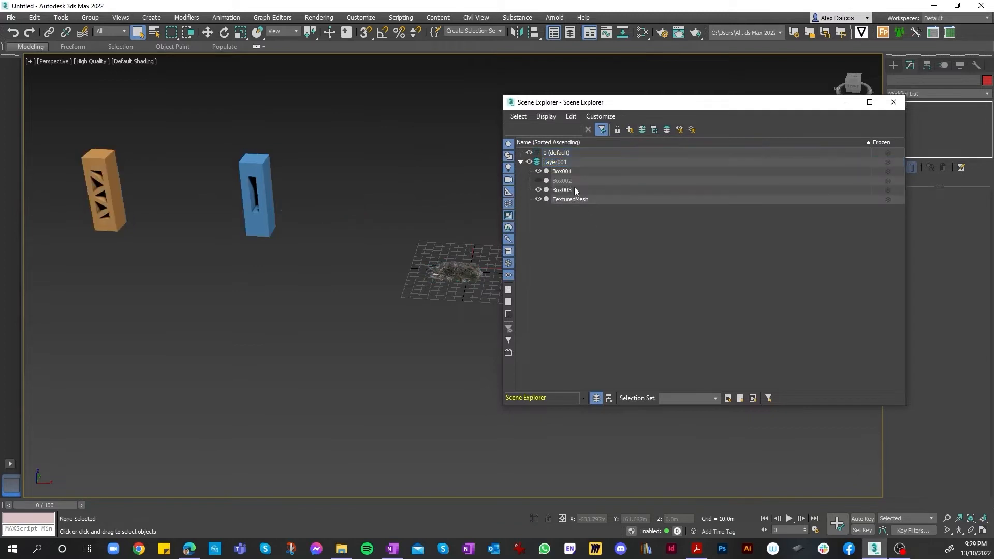
click(570, 200)
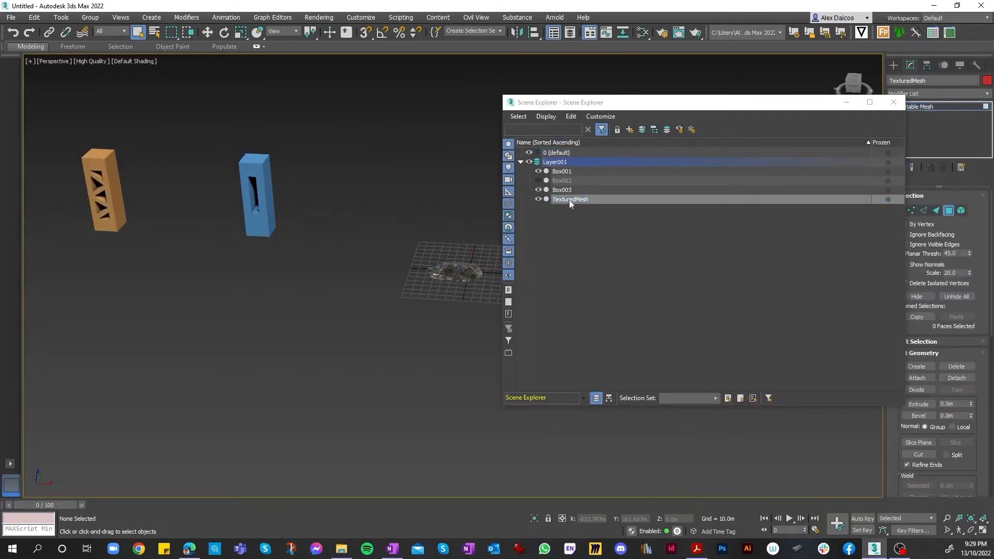
drag(570, 200, 557, 153)
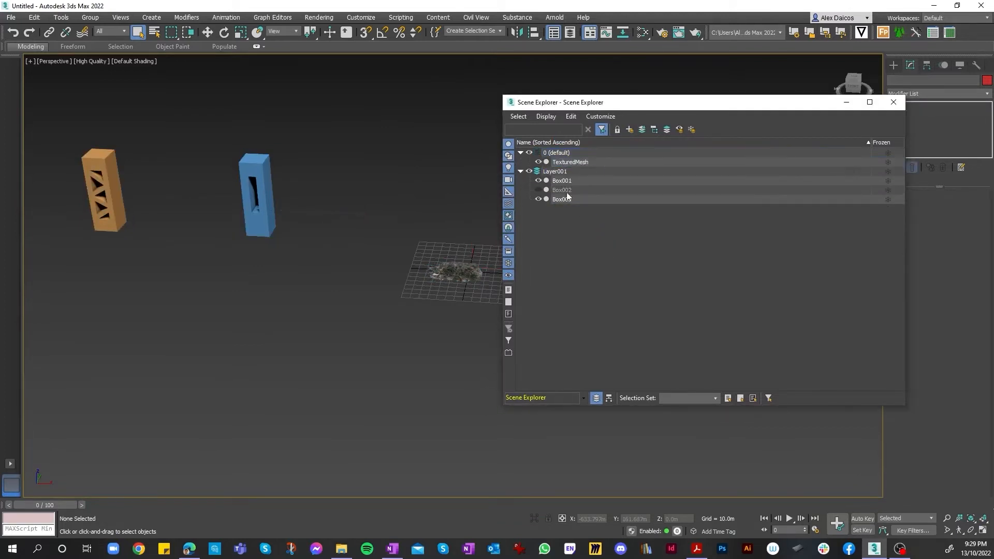
- Unhide Box002 in the Scene Explorer and select the orange tower, Box003
click(563, 190)
click(539, 190)
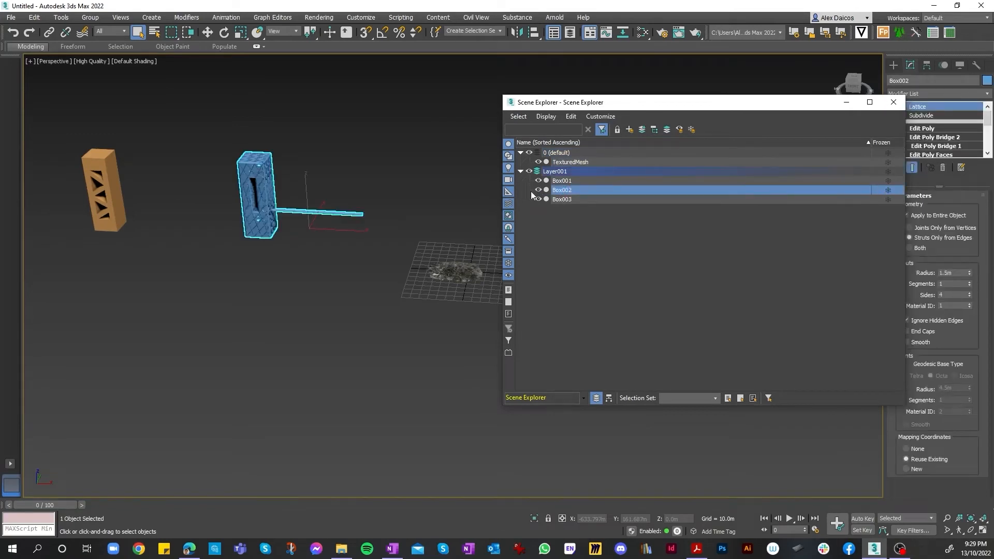
click(181, 232)
click(115, 203)
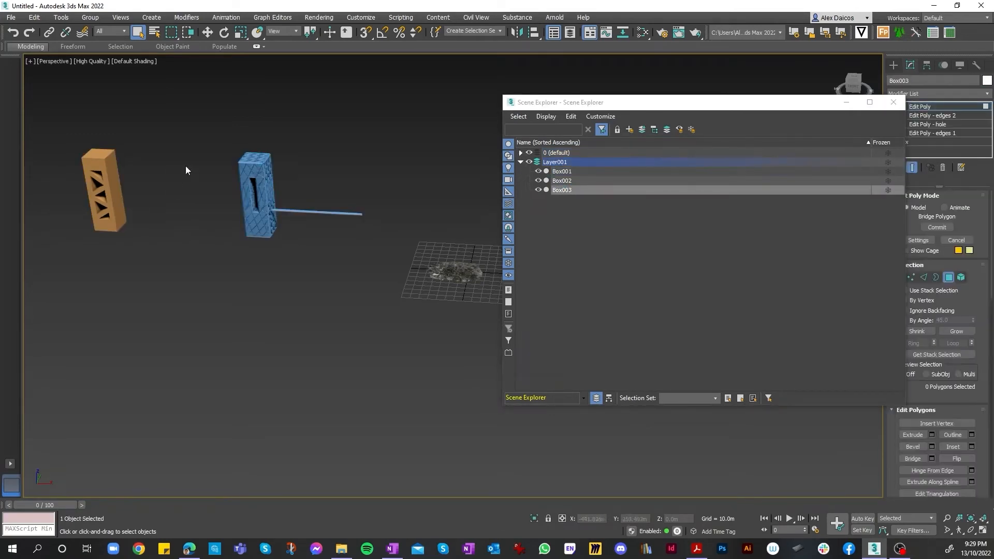
- Try to move the orange tower along X by one of its side faces
click(213, 32)
click(119, 191)
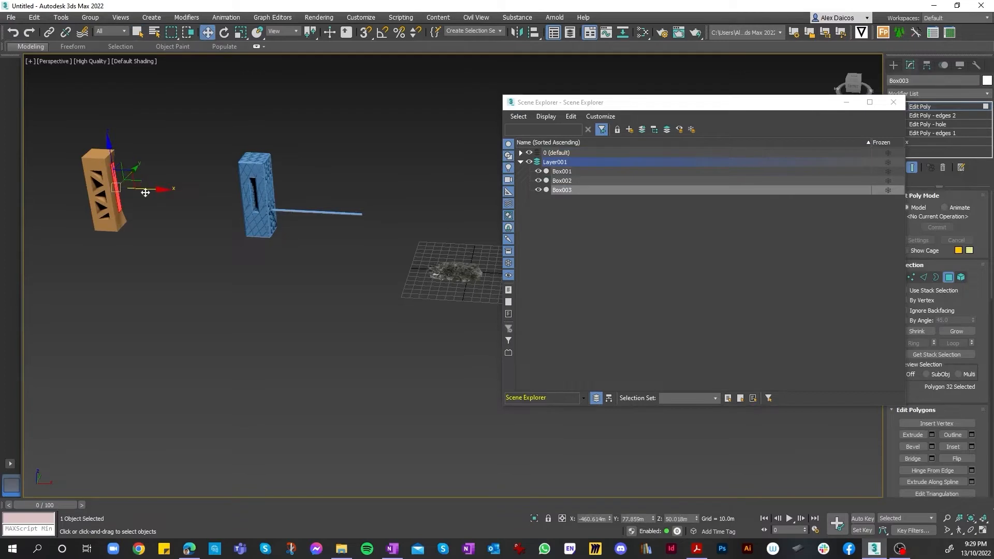
drag(145, 193, 150, 194)
click(117, 199)
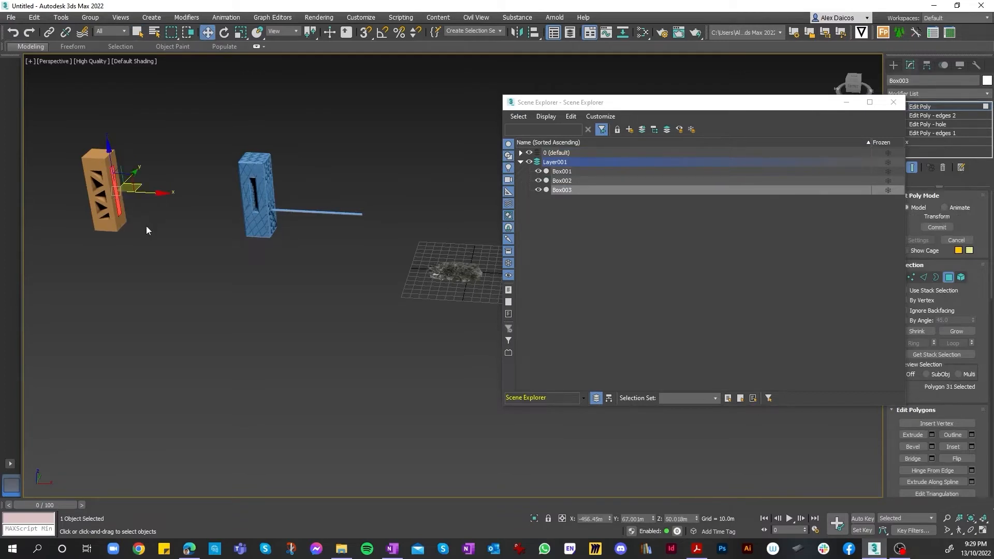
click(147, 230)
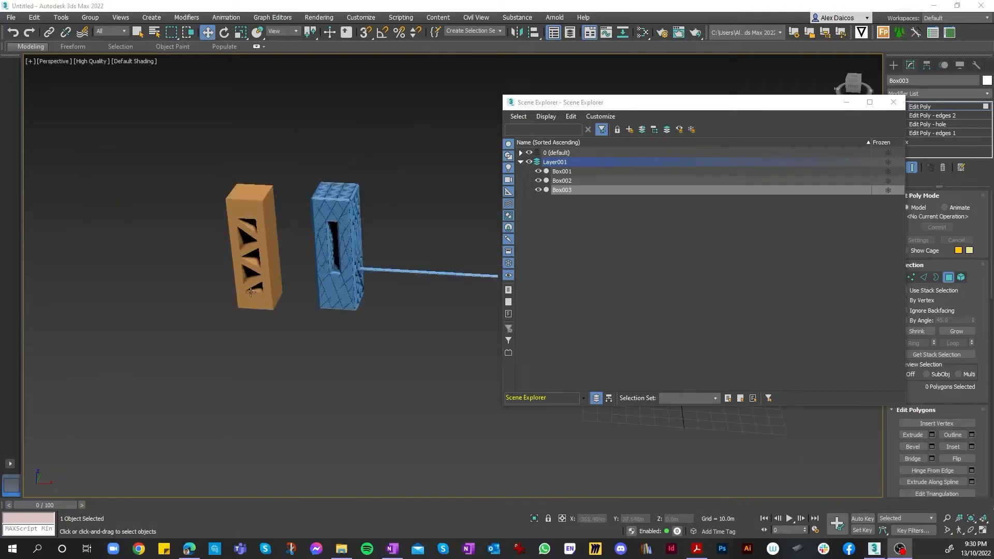
- Select all polygons of the orange tower and move them along X to about -274.9 m, in line with the blue lattice tower
drag(305, 313, 204, 185)
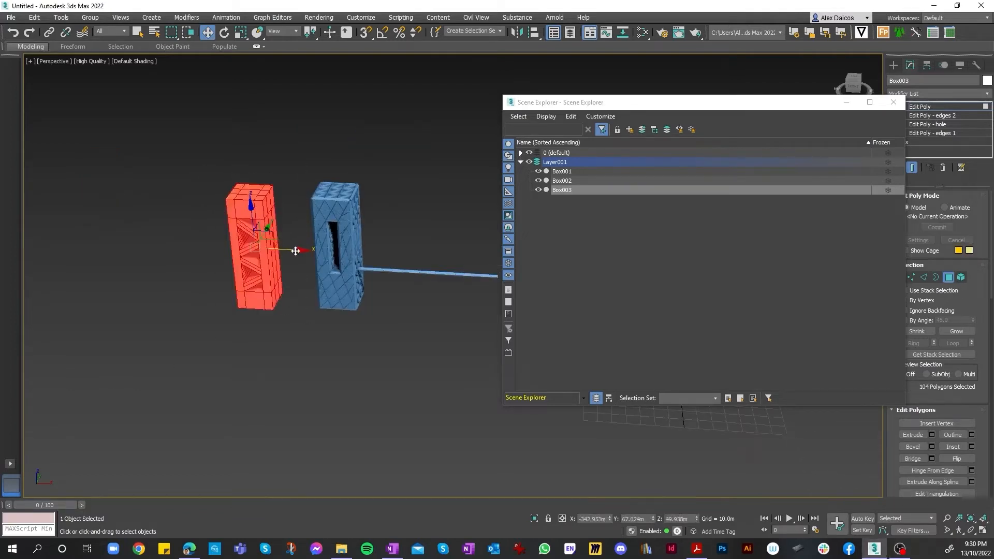
drag(296, 251, 252, 247)
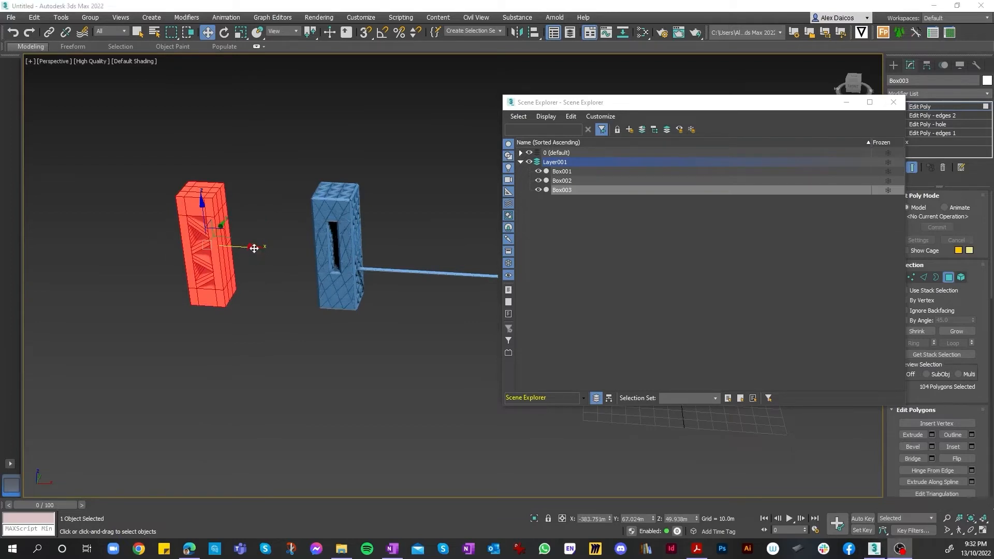
drag(255, 247, 383, 265)
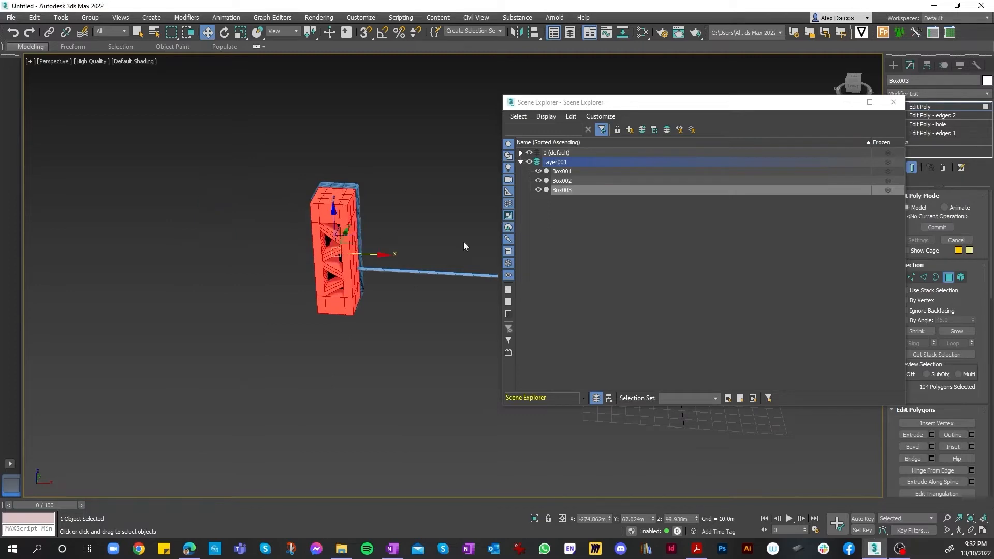
- Minimize the Scene Explorer and move the orange tower's polygons along Y to about 151.6 m, behind the lattice tower
click(846, 102)
scroll(513, 218, up, 4)
scroll(361, 259, down, 2)
scroll(361, 263, up, 2)
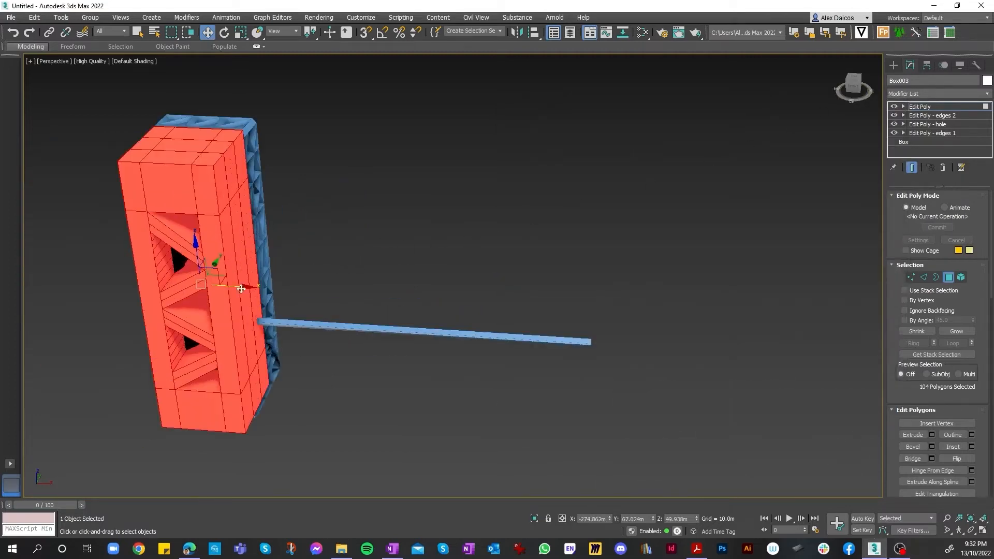
drag(220, 262, 299, 173)
scroll(254, 238, down, 2)
scroll(233, 251, up, 2)
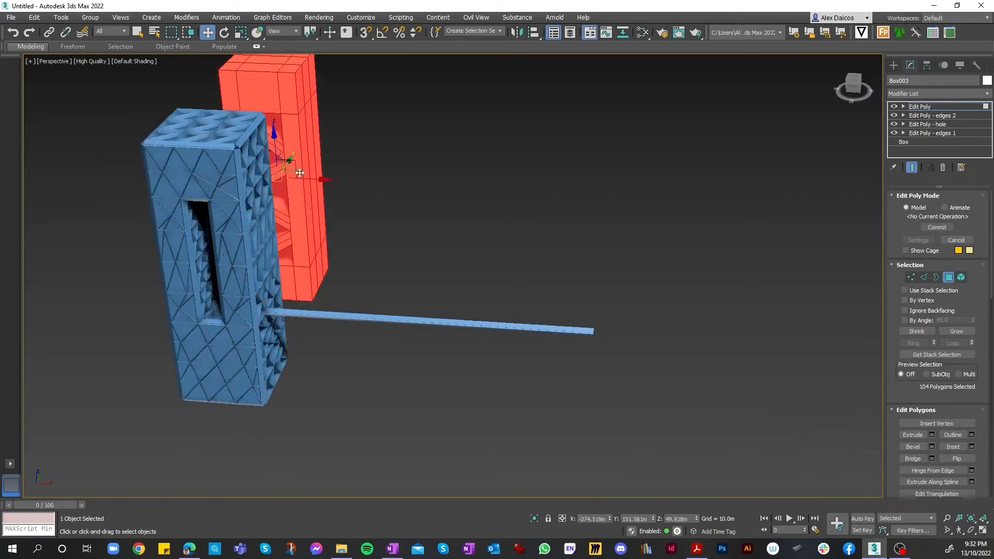
- Deselect the polygons and examine the lattice tower's struts and vertical opening up close
click(198, 179)
scroll(186, 177, up, 5)
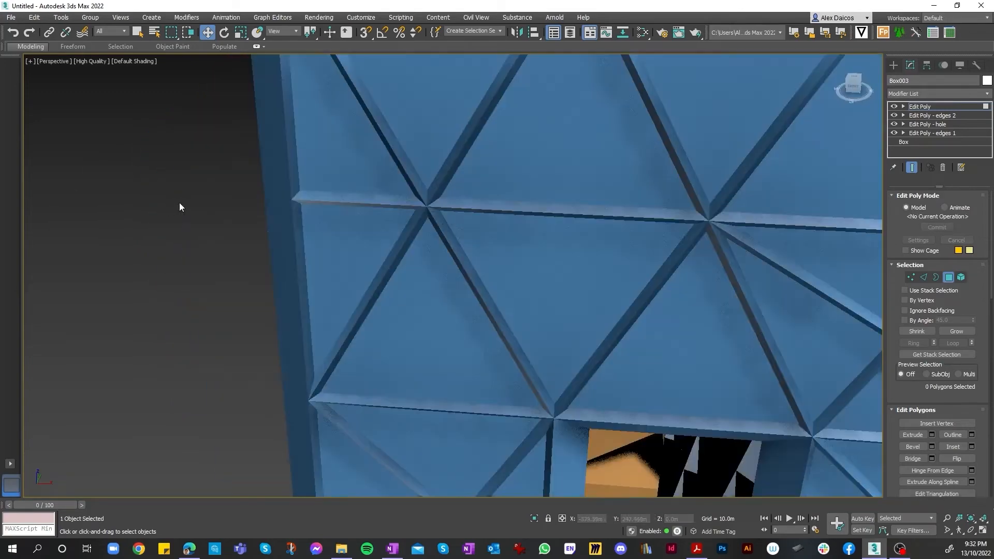
scroll(415, 239, down, 3)
scroll(440, 244, down, 1)
scroll(377, 225, up, 2)
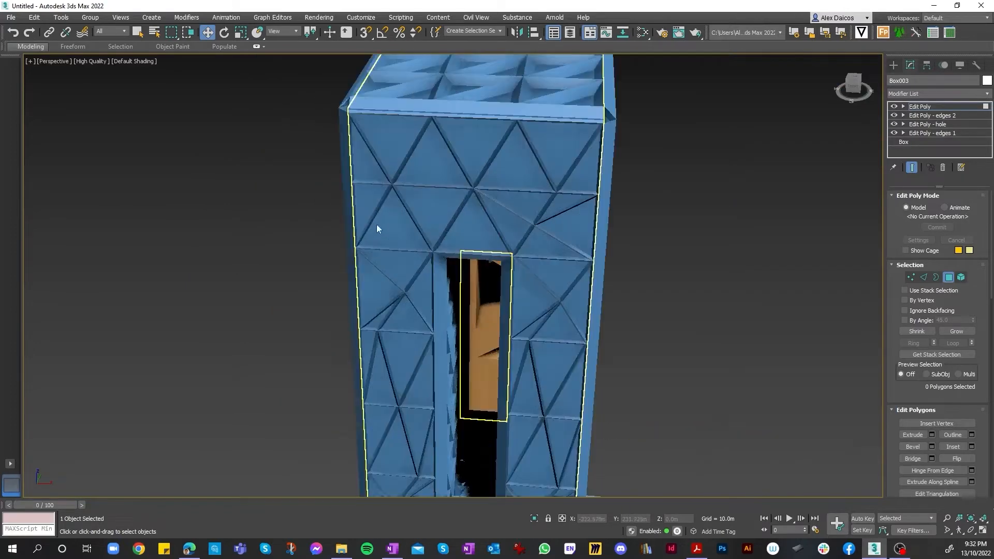
scroll(394, 270, down, 3)
scroll(412, 313, down, 2)
scroll(412, 313, up, 2)
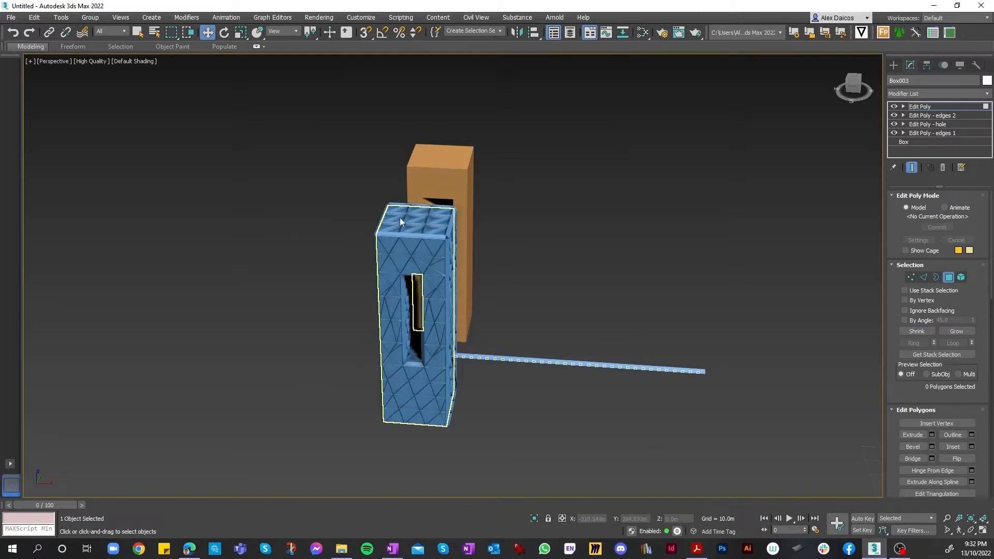
- Try to select the towers as whole objects while the polygon level is still active
drag(407, 145, 406, 144)
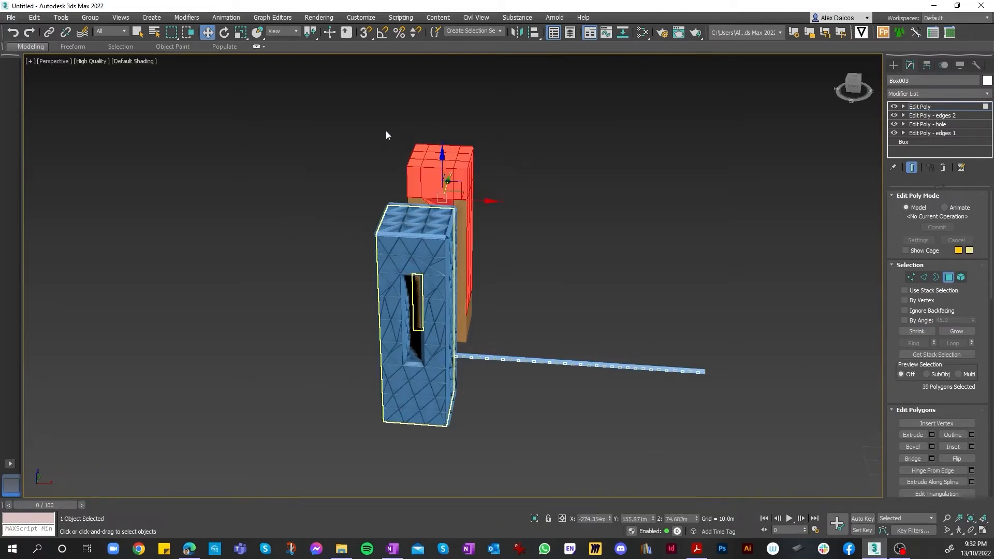
scroll(505, 184, up, 3)
scroll(389, 220, down, 2)
click(449, 225)
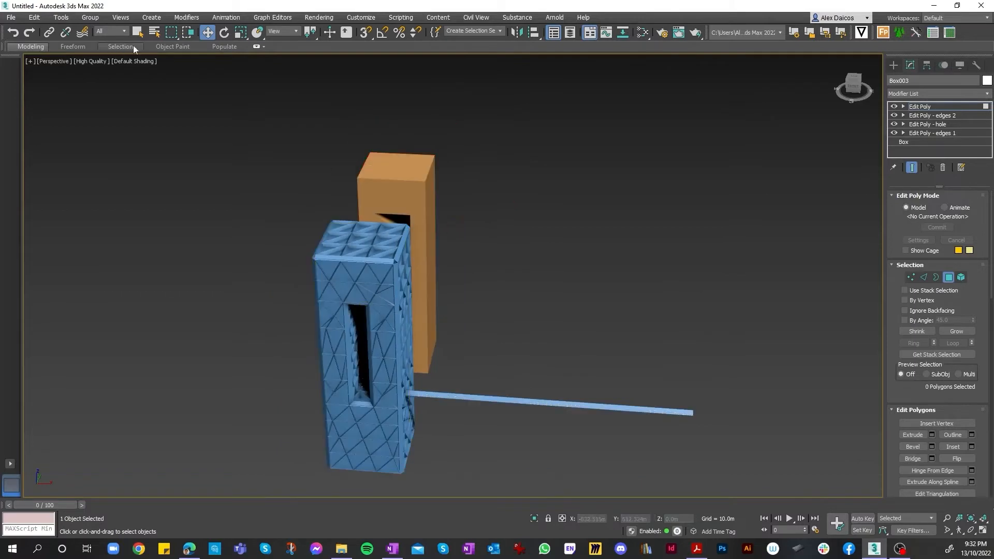
click(424, 185)
click(339, 189)
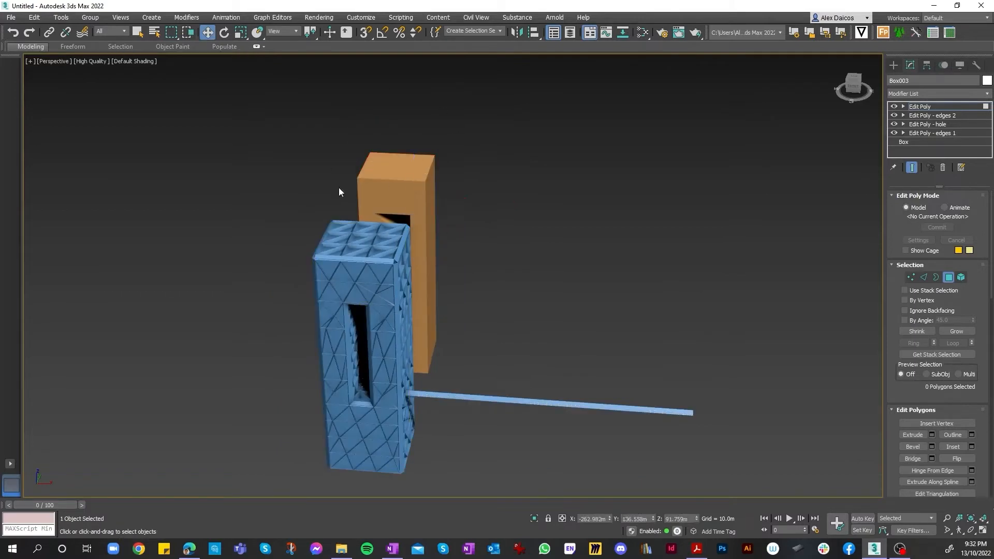
click(852, 92)
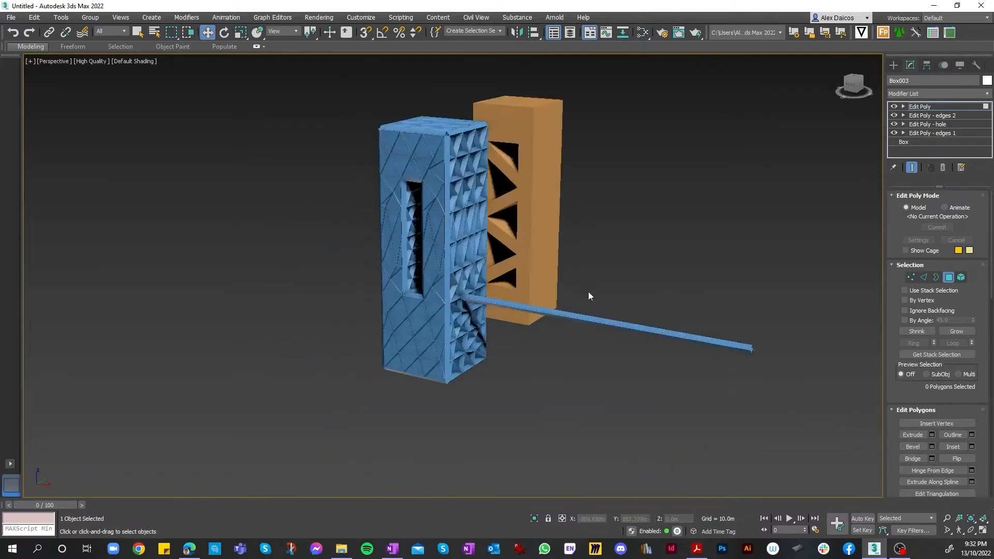
drag(596, 279, 528, 107)
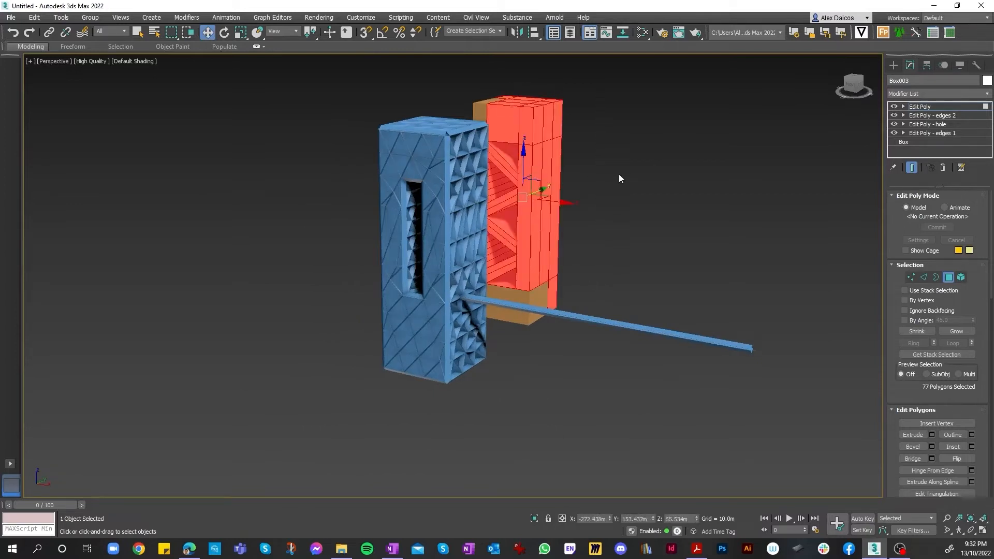
click(302, 82)
- Leave the polygon level of Edit Poly and move the whole orange tower along Y to about -4.7 m, into the lattice tower
click(920, 106)
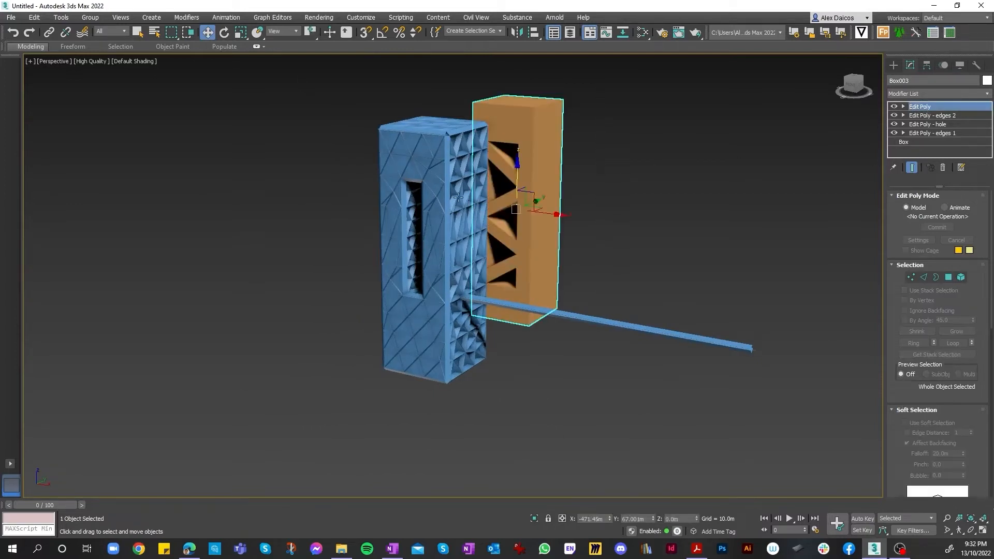
click(611, 155)
click(559, 169)
drag(538, 203, 458, 240)
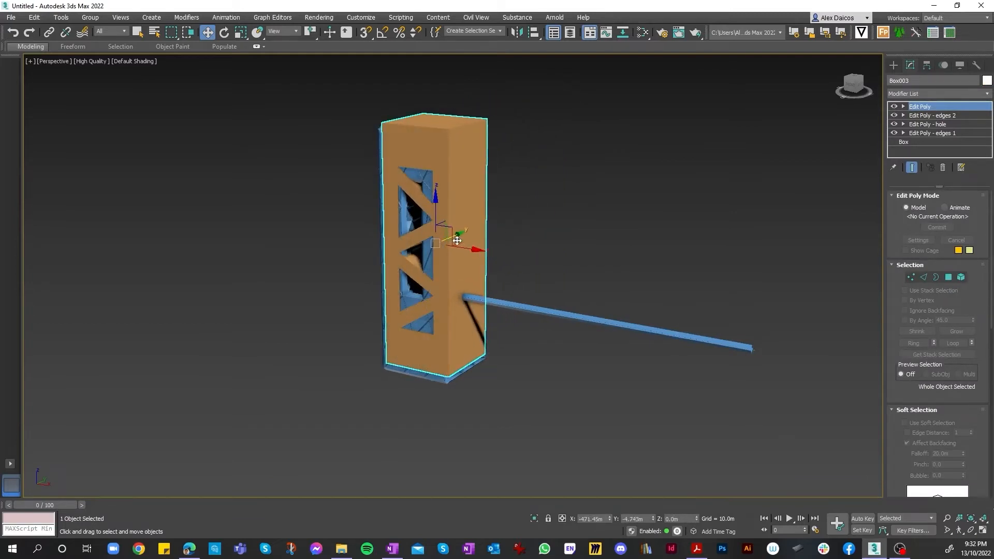
- Fine-tune the orange tower's position inside the lattice to about X -472.2 m, Y -2.9 m and Z -3.0 m
drag(438, 202, 470, 258)
drag(471, 260, 468, 258)
click(857, 89)
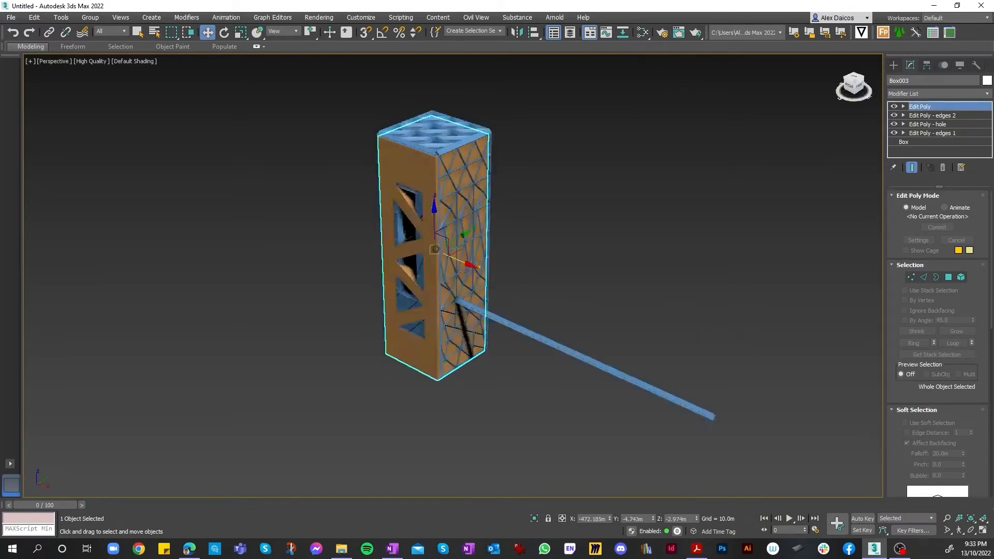
scroll(498, 261, up, 3)
drag(461, 247, 467, 246)
- Check the orange tower's fit from several sides, try scaling it along X to about 107%, and undo the scaling
click(580, 204)
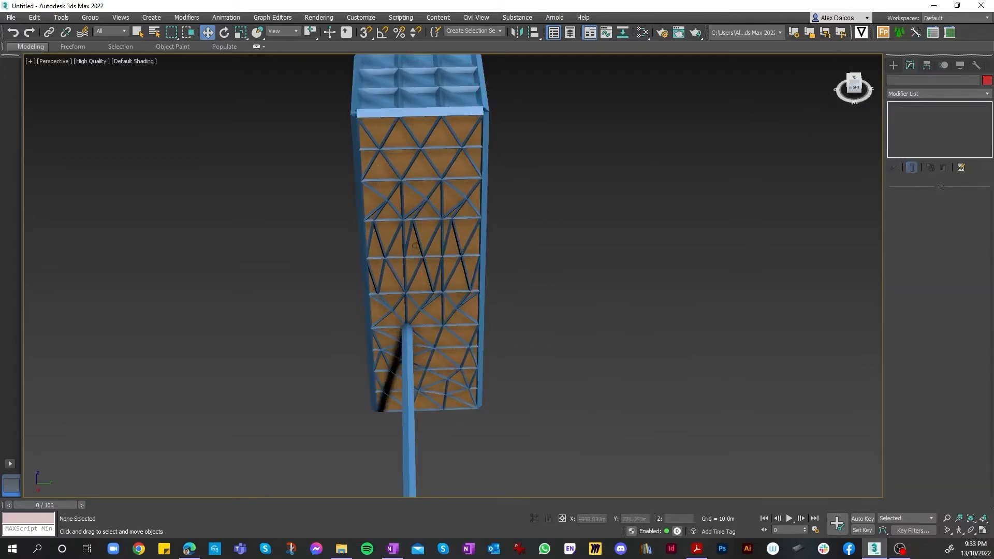
click(854, 83)
key(shift+z)
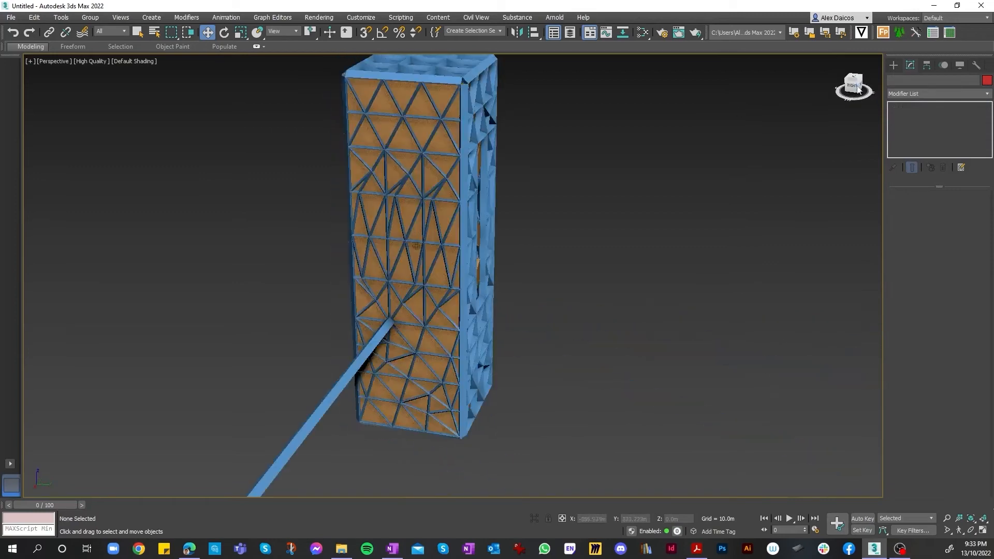
key(ctrl+z)
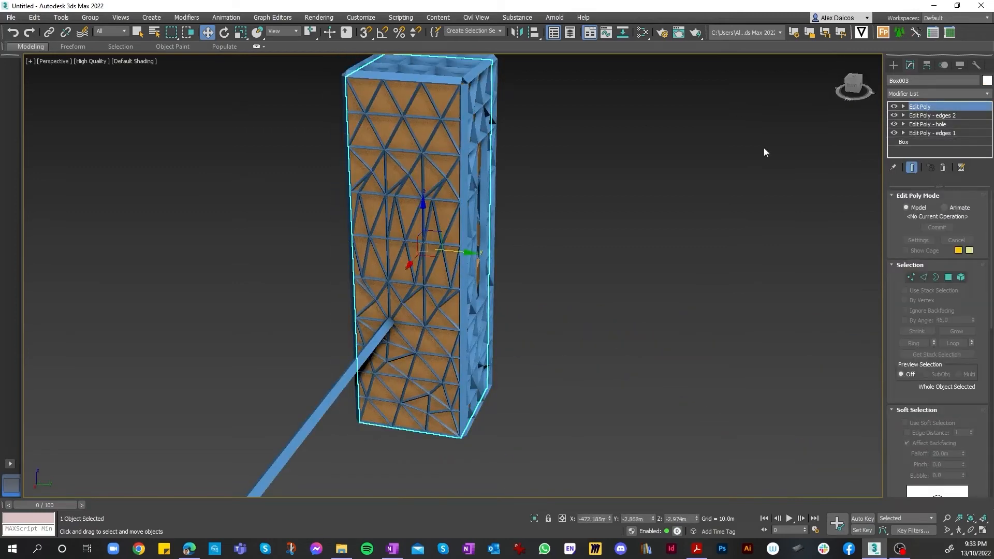
click(853, 83)
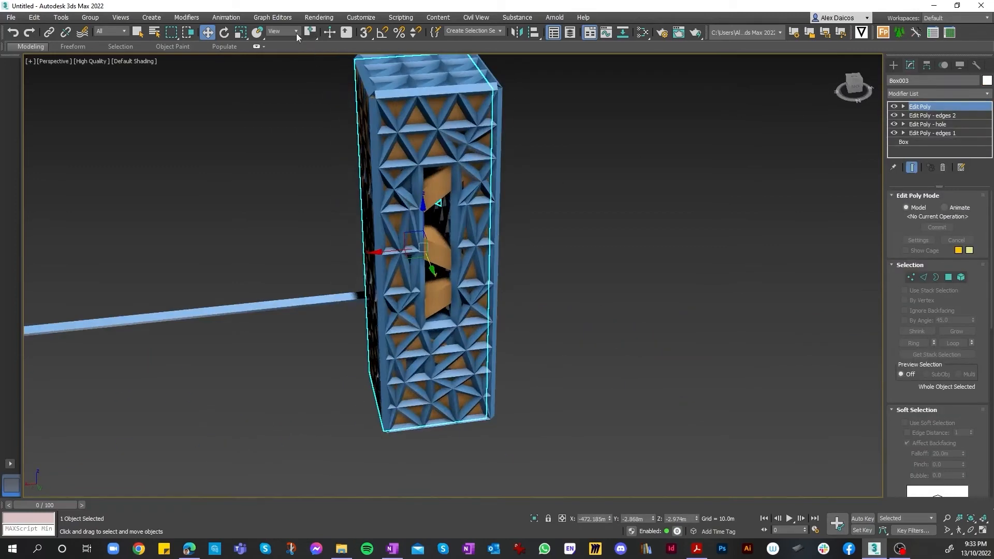
click(241, 32)
alt+middle_drag(504, 266, 726, 220)
mouse_move(711, 249)
mouse_down()
mouse_move(720, 251)
mouse_move(694, 246)
mouse_move(725, 253)
mouse_up()
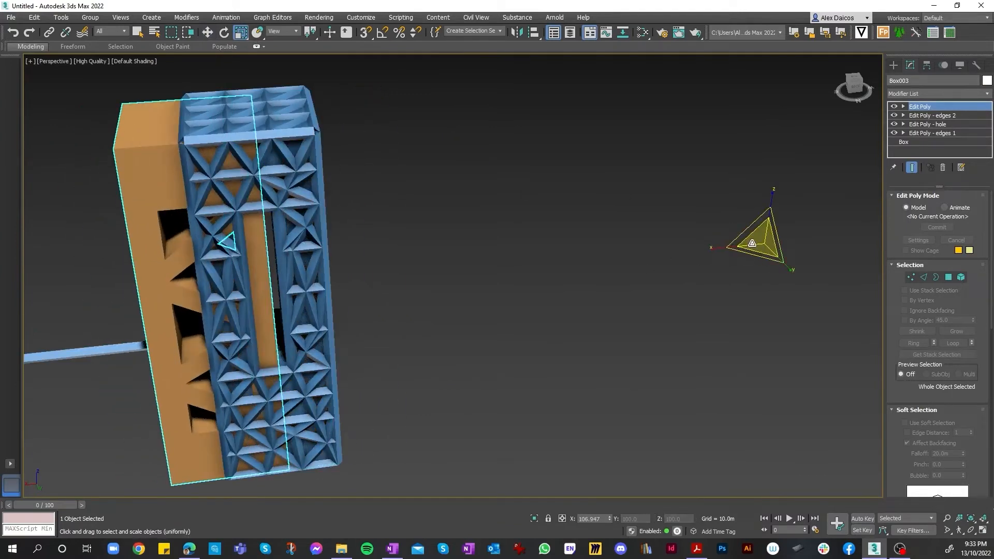
key(ctrl+z)
drag(788, 269, 792, 275)
right_click(793, 275)
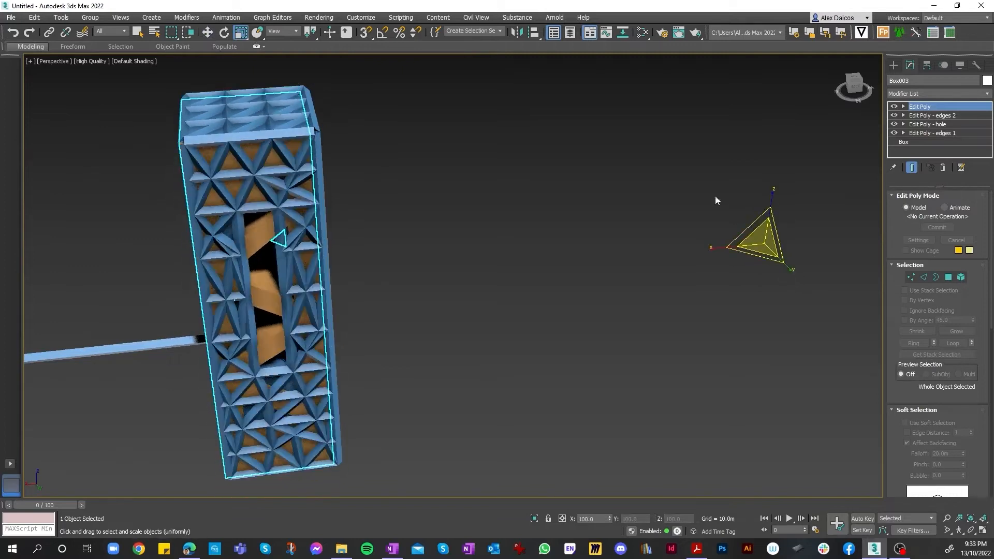
- Scale the orange tower along X to about 96.5%
click(863, 91)
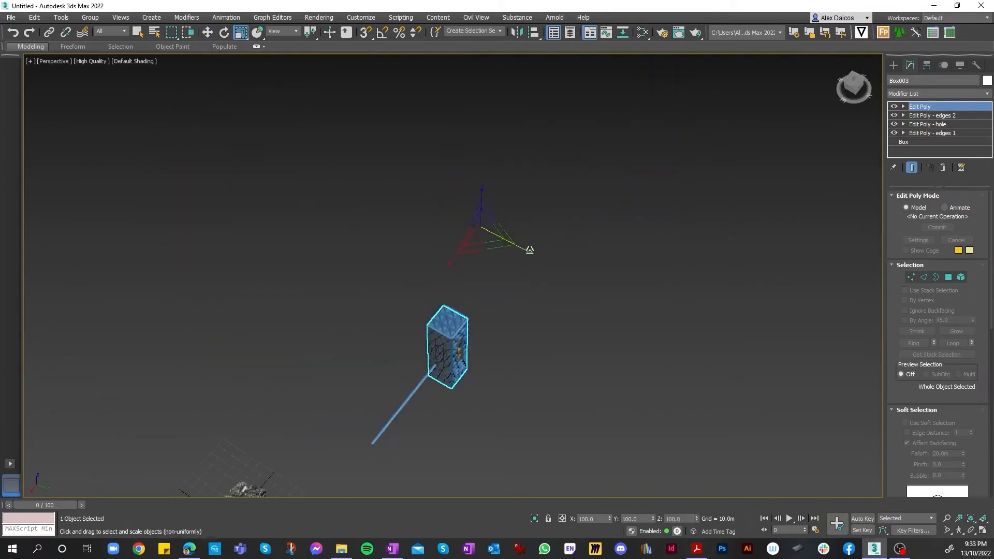
click(435, 284)
scroll(435, 284, up, 3)
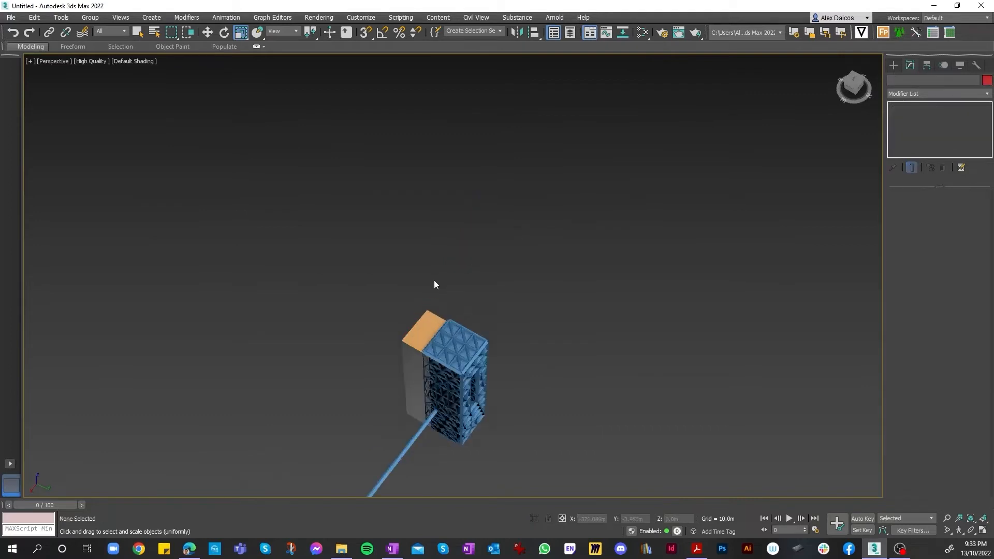
scroll(435, 284, down, 3)
click(434, 325)
scroll(434, 325, up, 4)
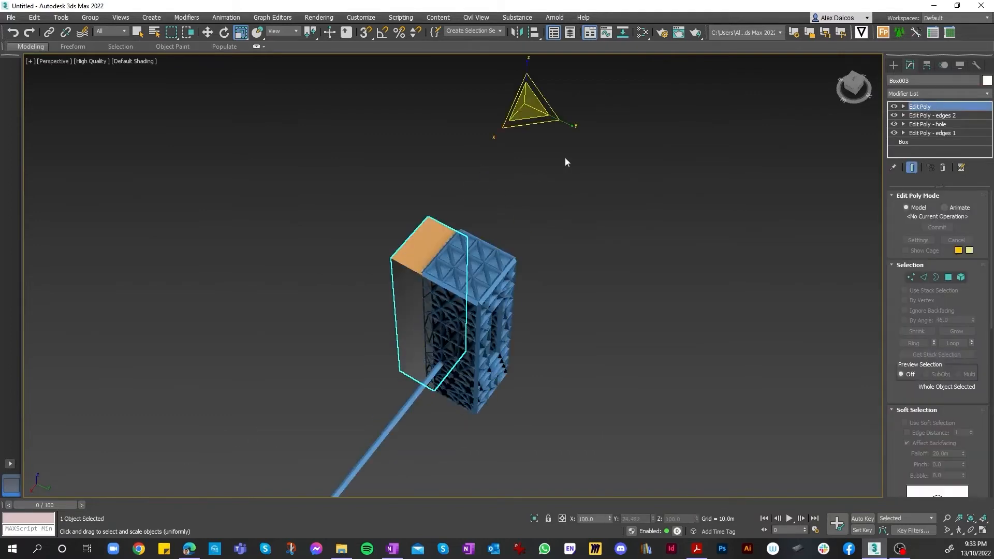
mouse_move(496, 141)
mouse_down()
mouse_move(501, 130)
mouse_move(493, 138)
mouse_up()
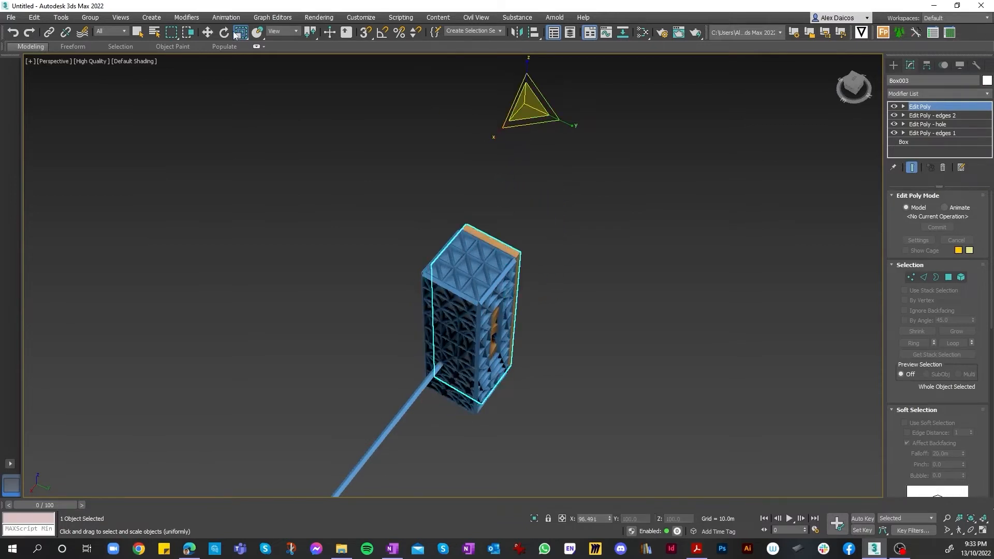
- Move the orange tower along X to about -466.0 m so it sits inside the lattice tower
click(208, 32)
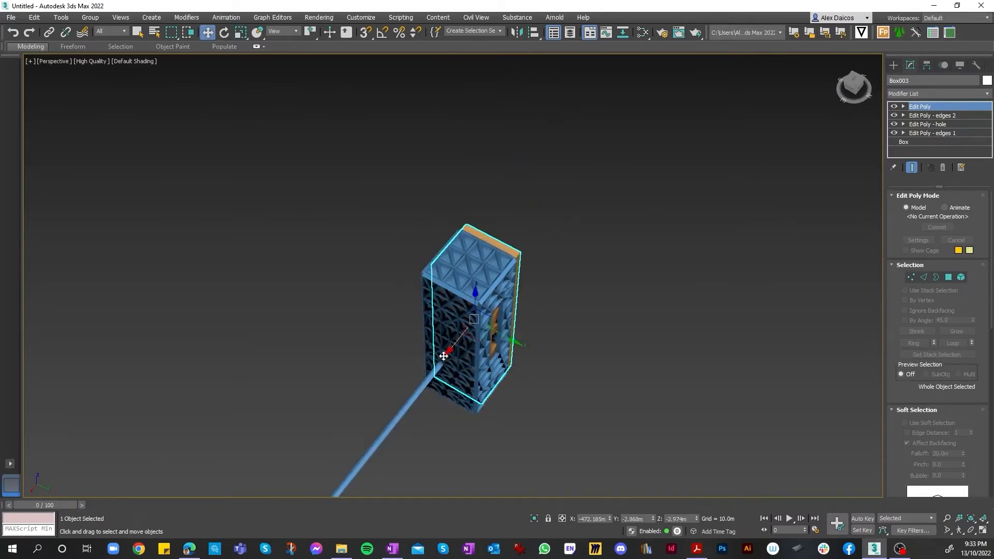
drag(441, 359, 431, 362)
drag(854, 85, 772, 90)
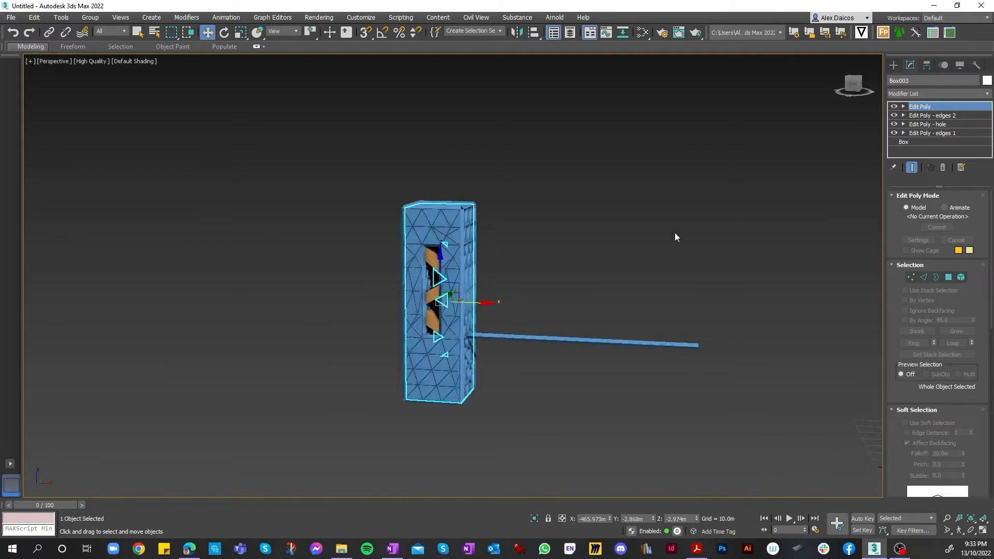
- Scale the orange tower along Y to about 92% so it fits within the lattice tower
scroll(449, 201, up, 3)
key(r)
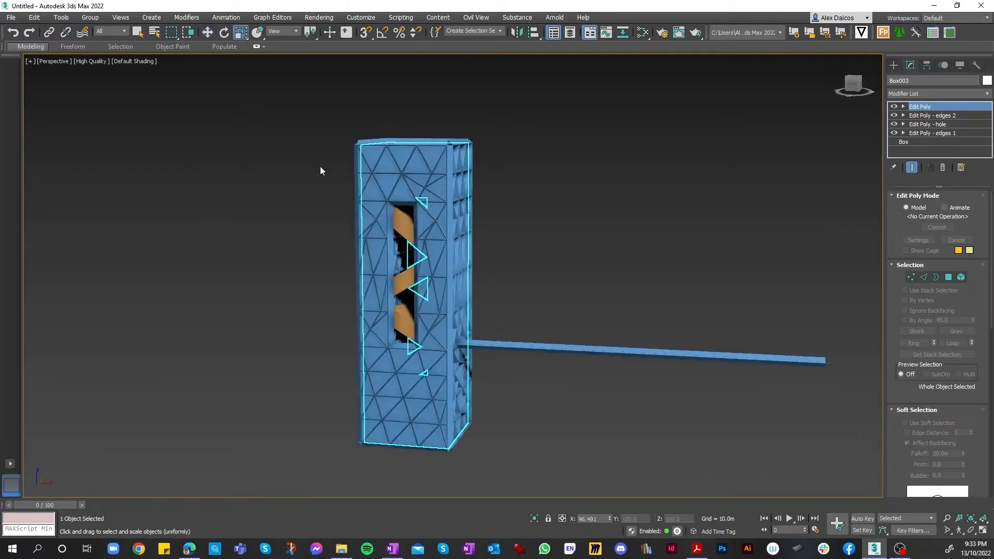
scroll(480, 287, down, 4)
scroll(416, 249, up, 7)
click(417, 249)
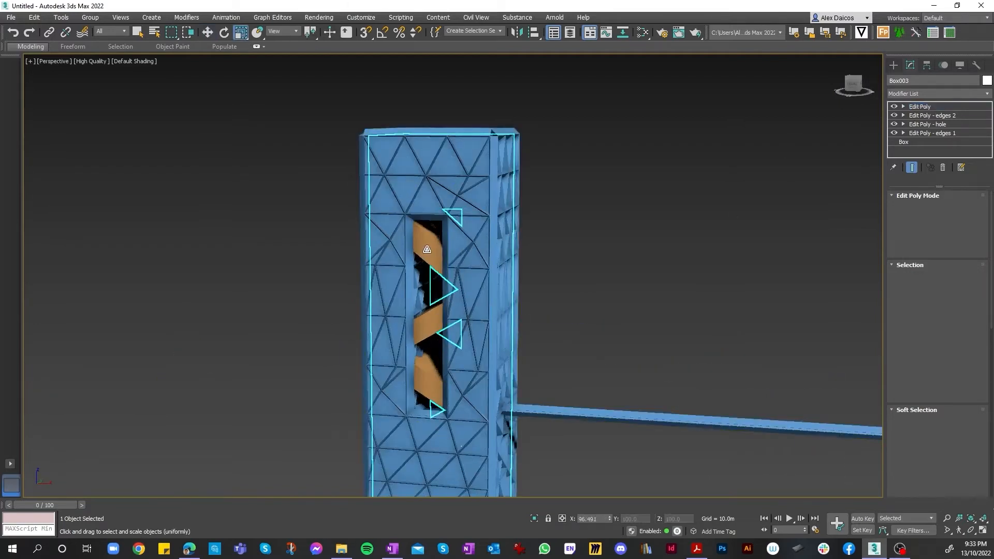
drag(858, 83, 829, 91)
scroll(829, 90, down, 5)
scroll(614, 181, up, 2)
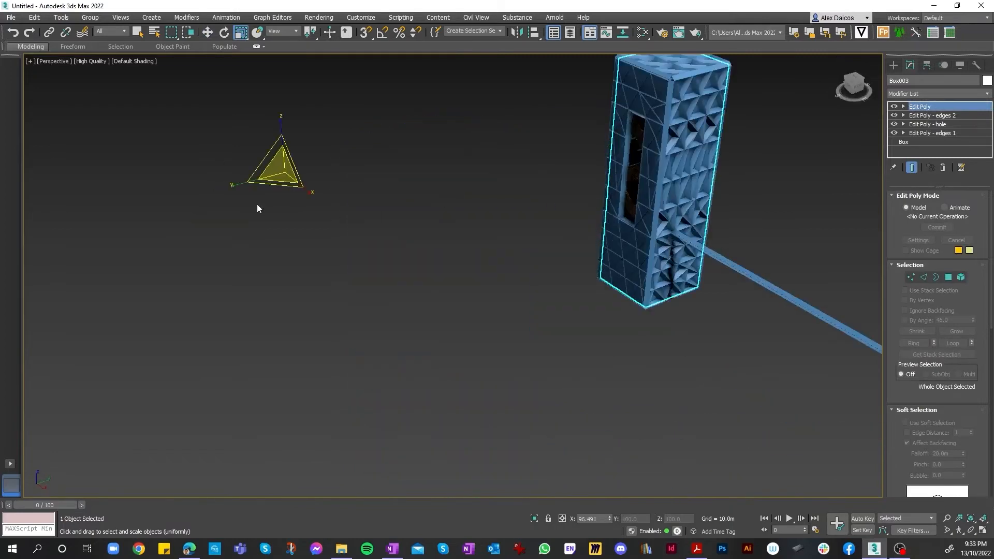
drag(232, 187, 234, 186)
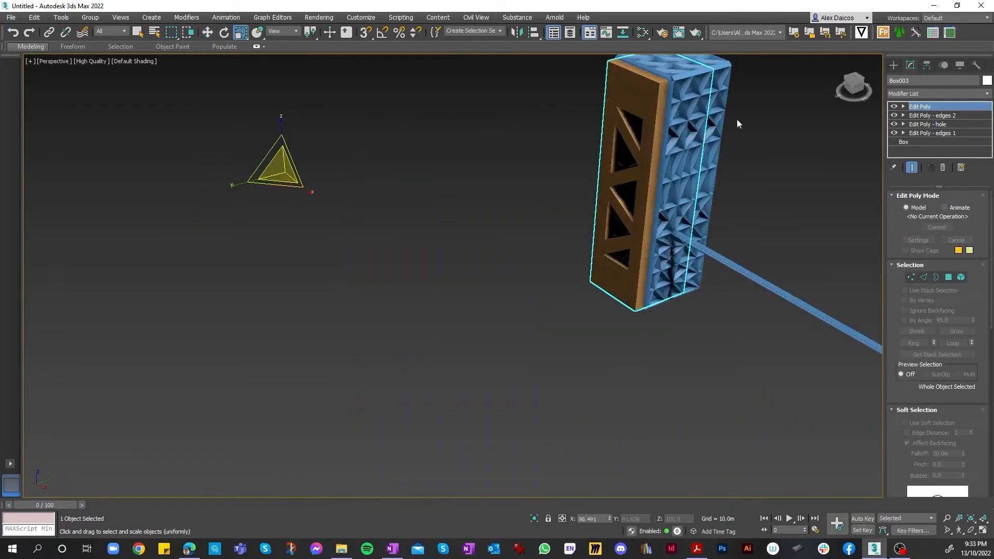
- Move the orange tower along Y to about 4.7 m so it sits centred inside the lattice tower, and deselect it
scroll(737, 120, up, 5)
scroll(544, 207, down, 4)
scroll(544, 212, up, 2)
scroll(160, 215, down, 7)
click(208, 33)
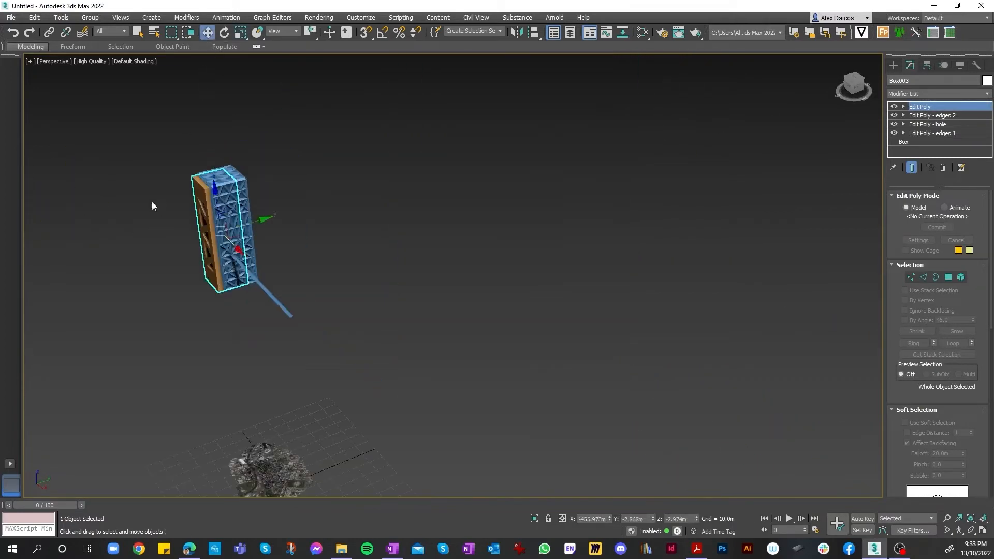
scroll(152, 207, up, 2)
drag(301, 226, 313, 222)
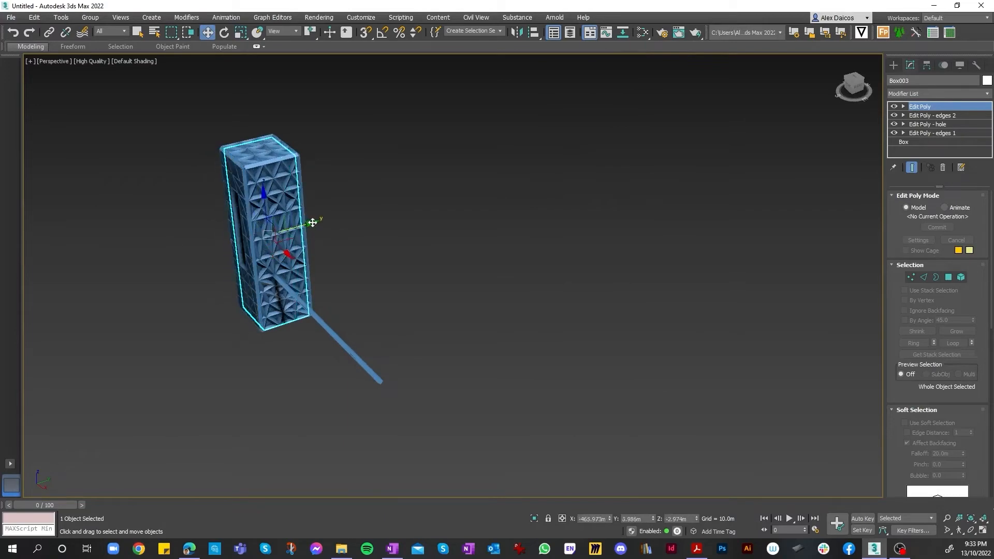
mouse_move(862, 89)
mouse_down()
mouse_move(879, 79)
mouse_move(855, 90)
mouse_up()
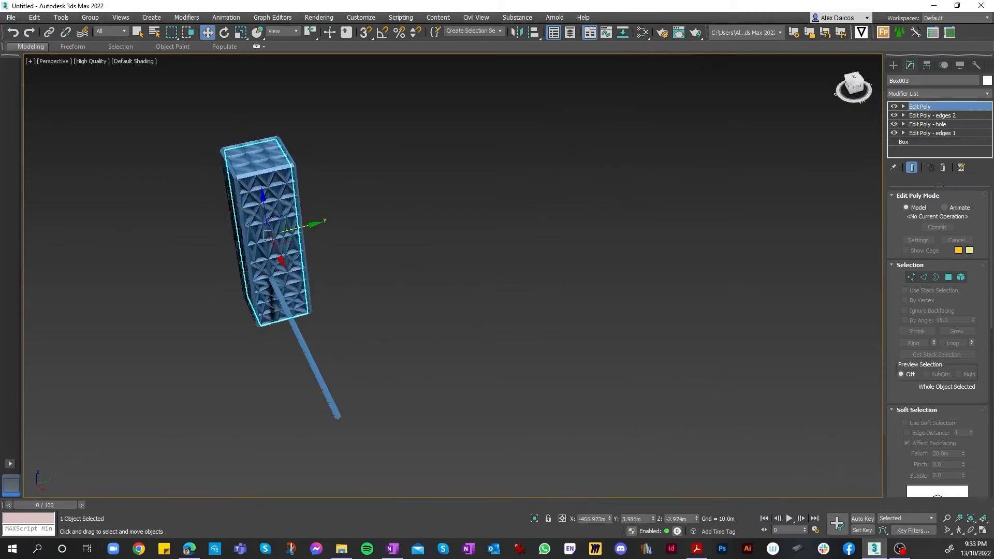
scroll(339, 230, up, 4)
scroll(276, 272, down, 3)
drag(281, 263, 284, 262)
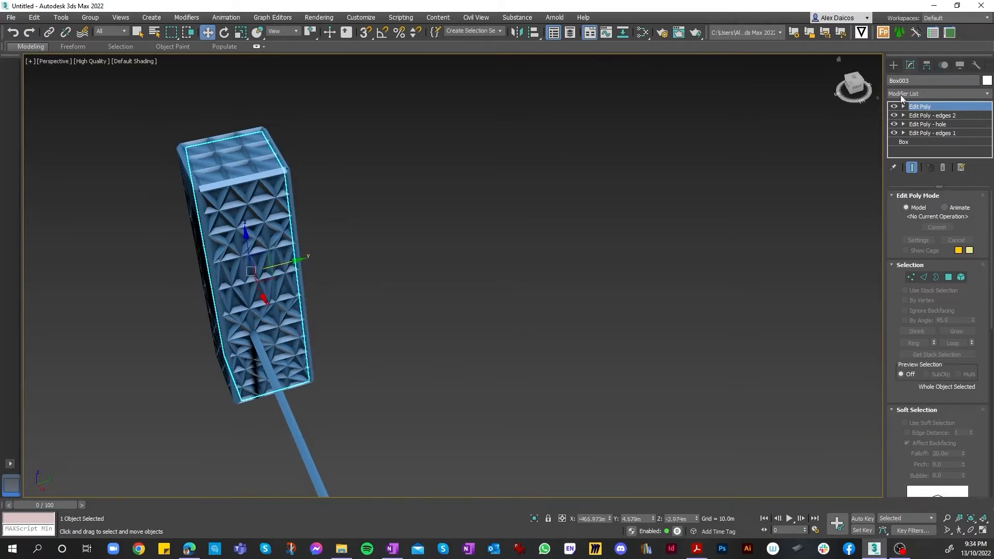
drag(858, 80, 909, 66)
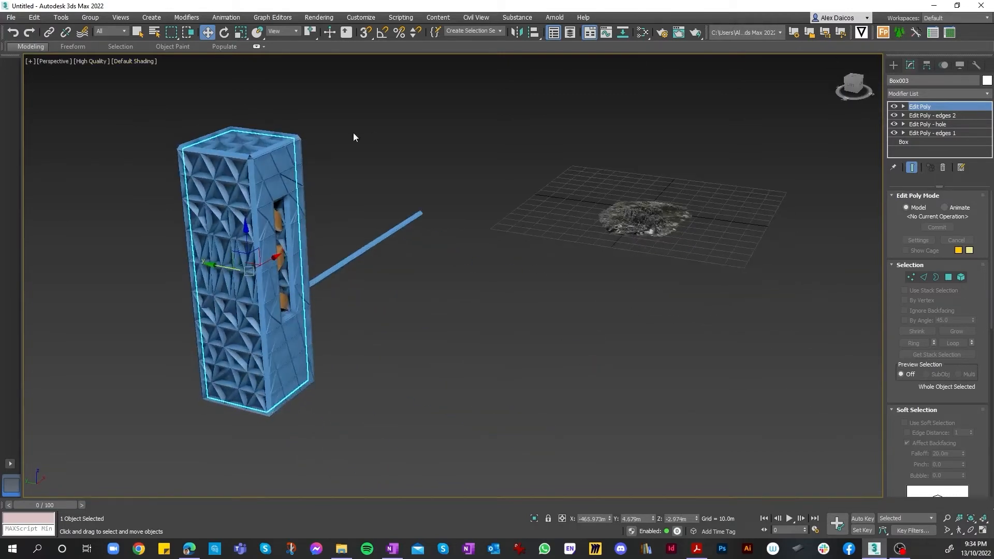
click(126, 170)
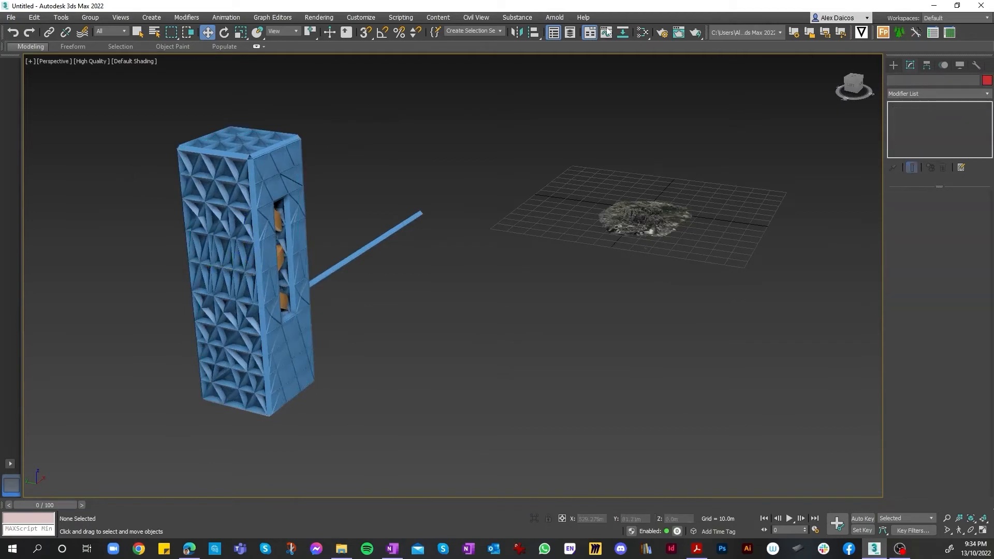
- Open the Scene Explorer, expand Layer001 and toggle the visibility of Box002 and Box003 to identify each tower
click(561, 35)
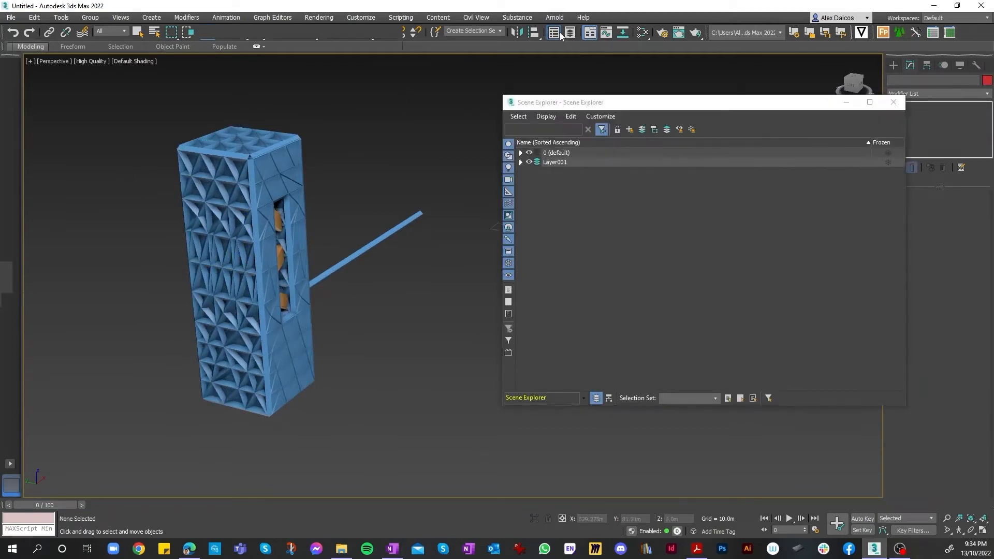
click(561, 34)
click(561, 34)
click(521, 163)
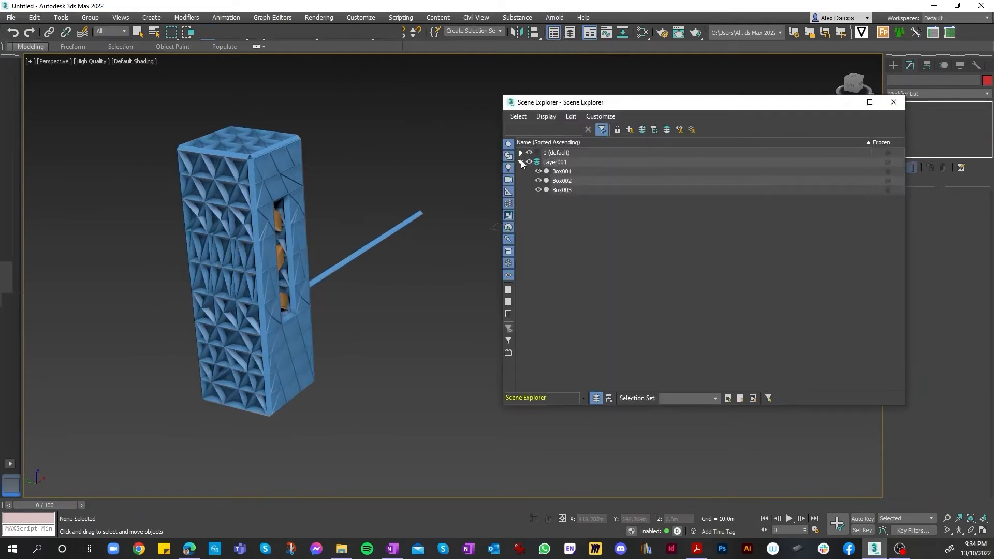
click(562, 181)
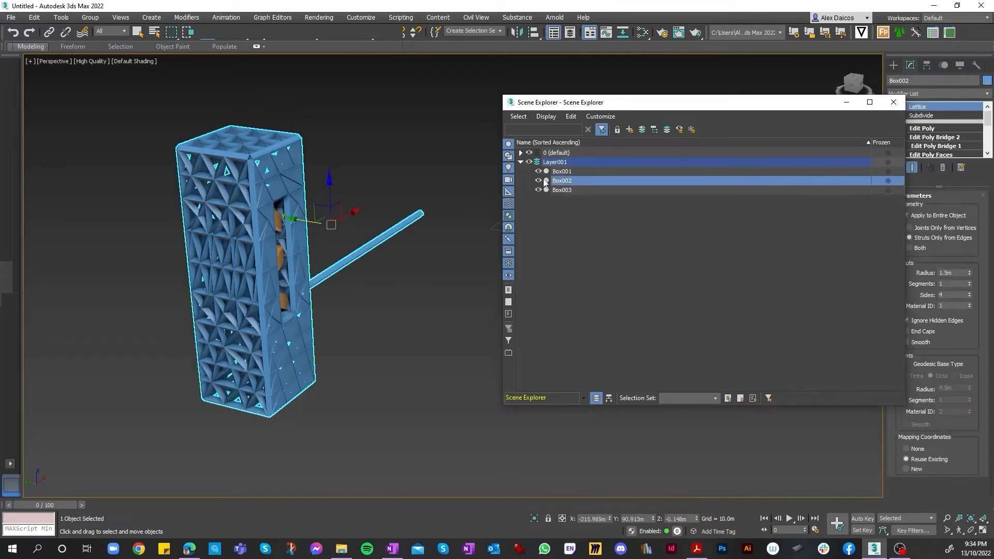
click(539, 180)
click(538, 181)
click(539, 190)
click(539, 191)
click(539, 190)
click(539, 190)
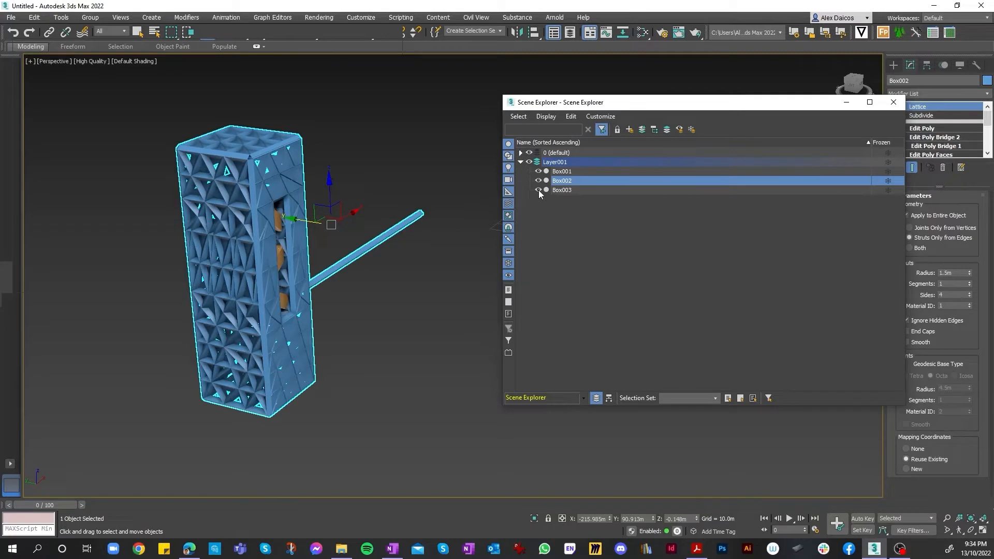
- Toggle the visibility of Box001 and Box002 to compare the solid blue tower with the lattice
click(539, 173)
click(540, 172)
click(540, 172)
click(539, 173)
click(539, 172)
click(539, 172)
click(539, 173)
click(539, 172)
click(539, 173)
click(539, 173)
click(539, 173)
click(539, 172)
click(542, 179)
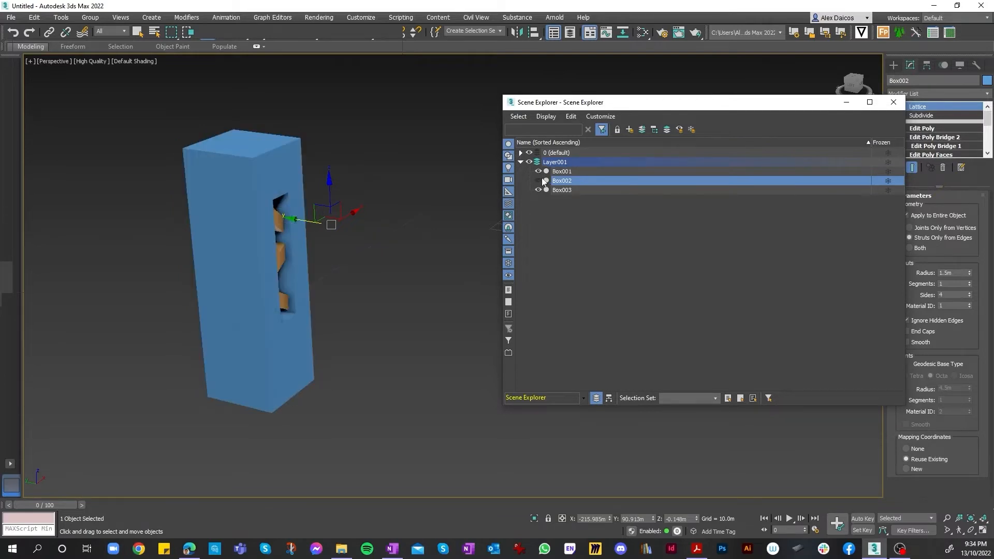
click(542, 179)
click(542, 179)
click(541, 181)
- Select Box001, compare the towers by toggling Box001 and Box003, and leave the solid blue Box001 hidden
click(542, 172)
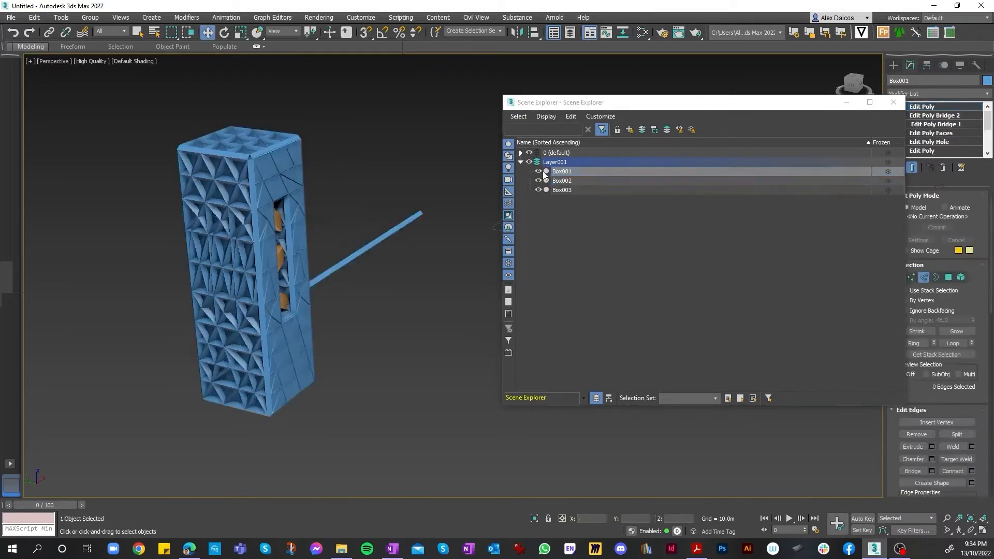
click(542, 173)
click(541, 173)
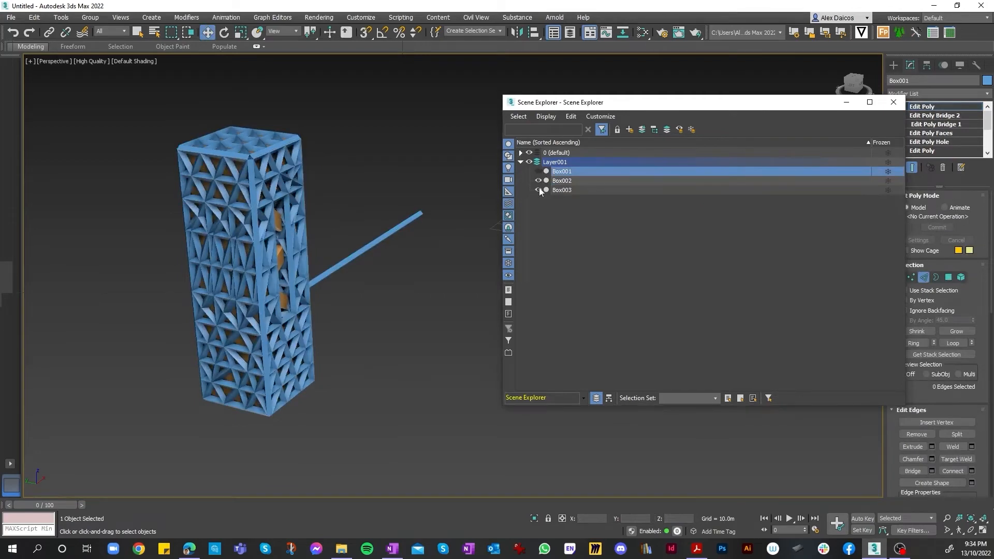
click(539, 188)
click(539, 188)
click(539, 189)
click(539, 189)
click(539, 172)
click(539, 172)
click(539, 171)
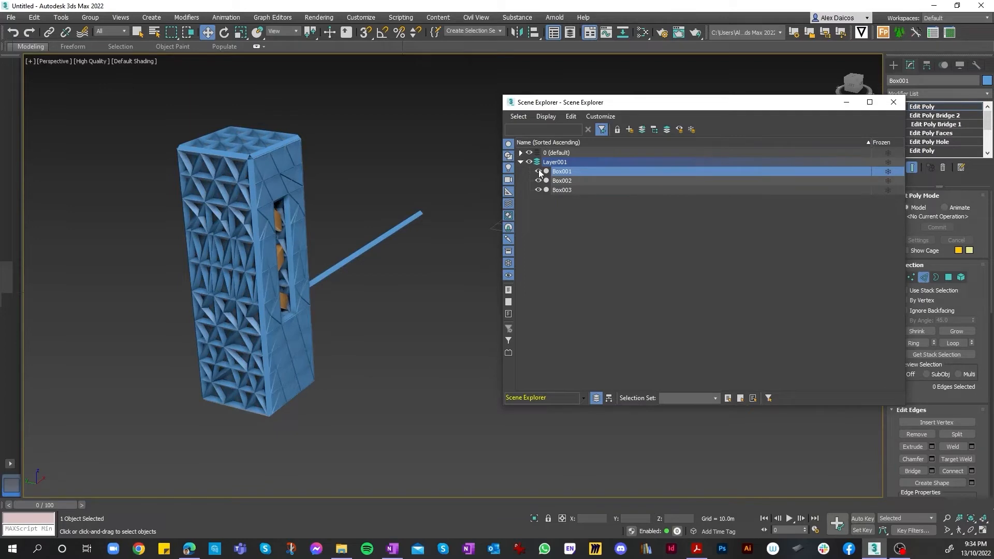
click(539, 171)
- Check the orange tower by toggling the lattice Box002, leave the lattice visible, and close the Scene Explorer
click(541, 178)
click(541, 178)
click(541, 178)
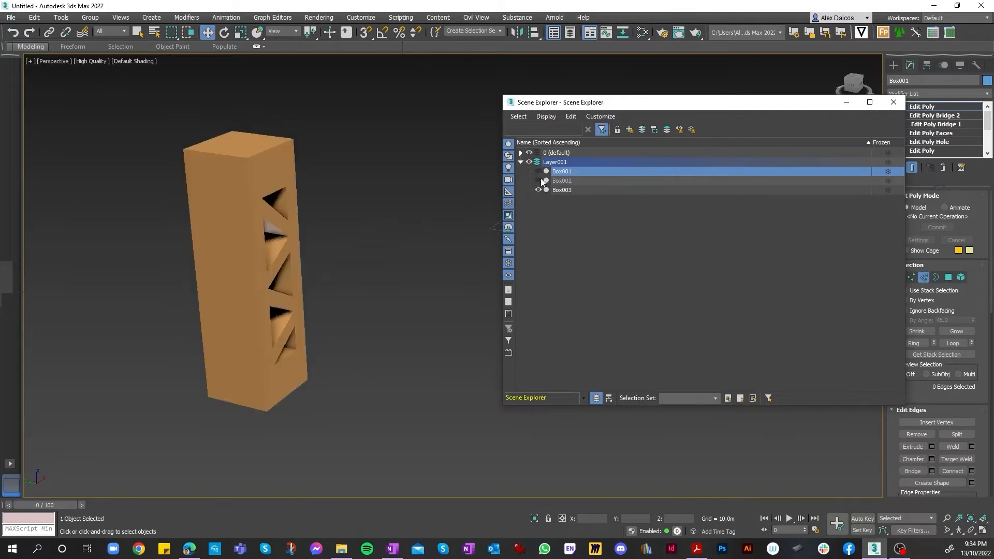
click(541, 179)
click(540, 178)
click(540, 179)
click(541, 179)
click(541, 179)
click(894, 104)
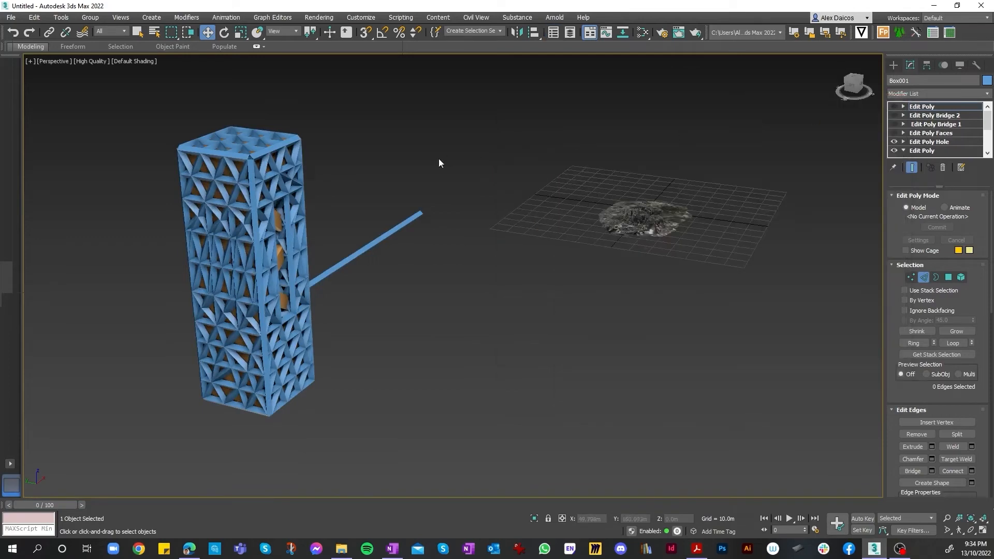
scroll(440, 160, up, 2)
scroll(453, 181, down, 5)
scroll(453, 181, up, 3)
alt+middle_drag(261, 241, 245, 244)
alt+middle_drag(798, 171, 743, 133)
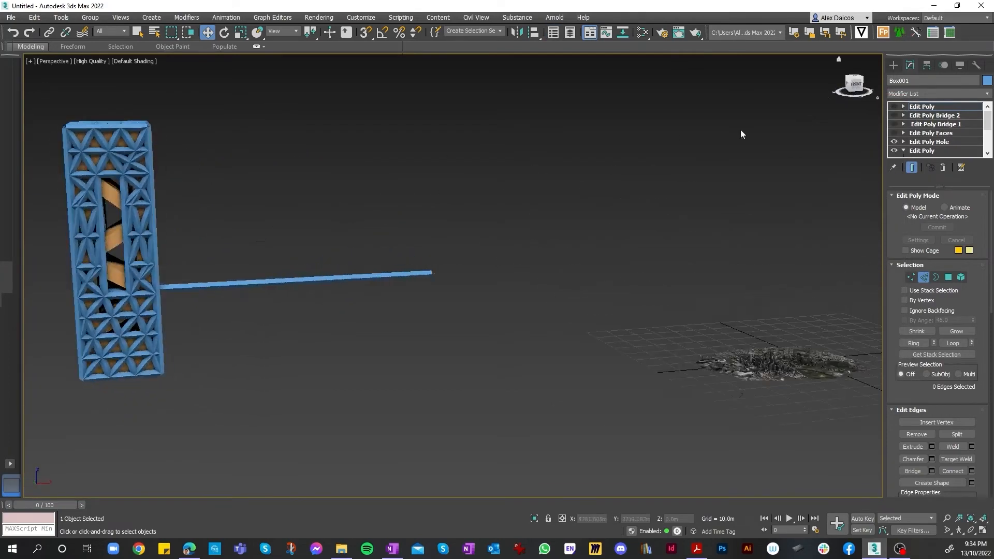
scroll(166, 270, up, 4)
scroll(165, 274, down, 2)
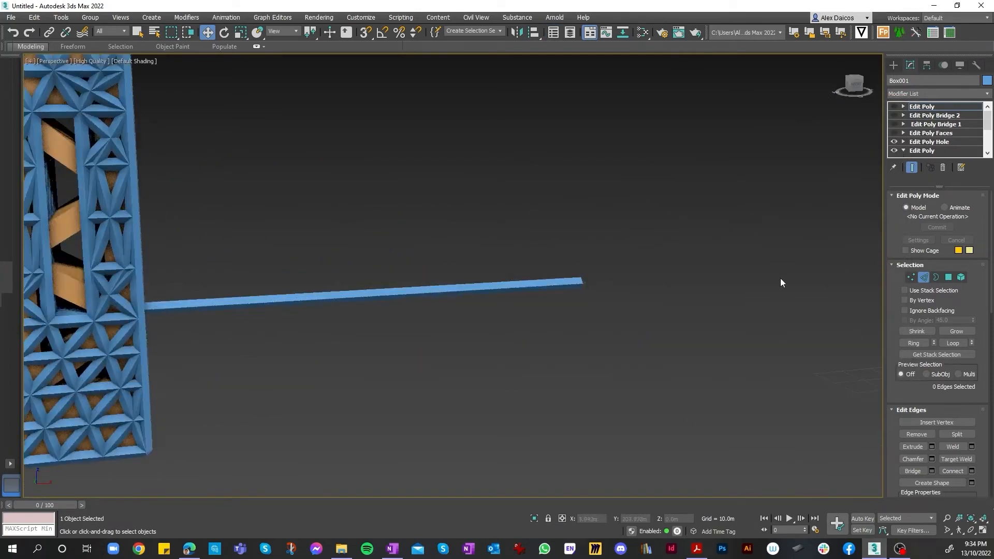
click(922, 107)
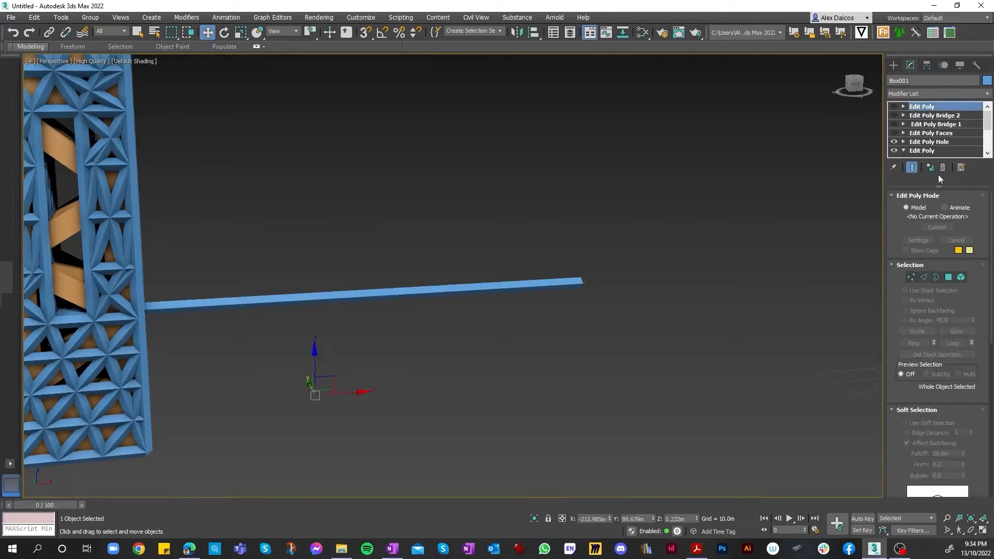
click(950, 277)
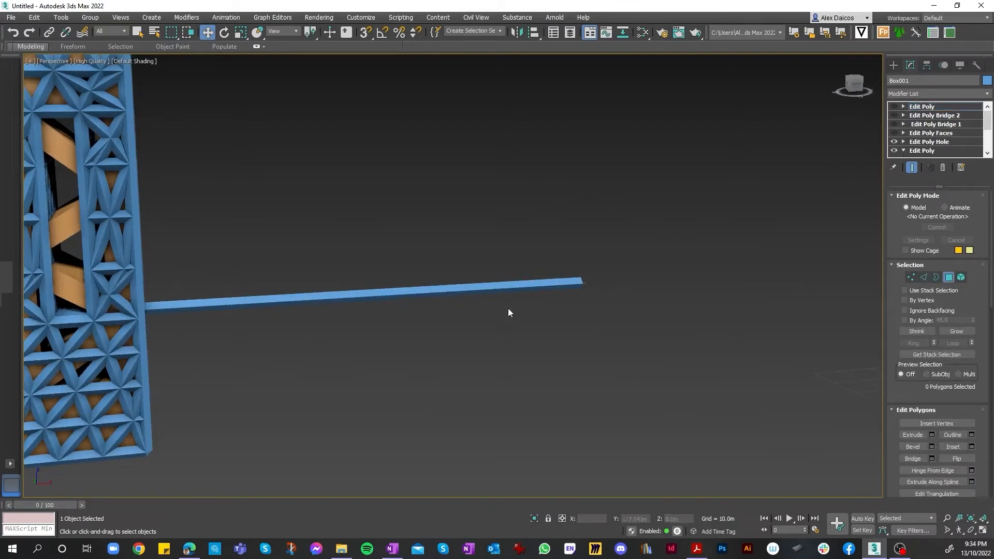
click(930, 115)
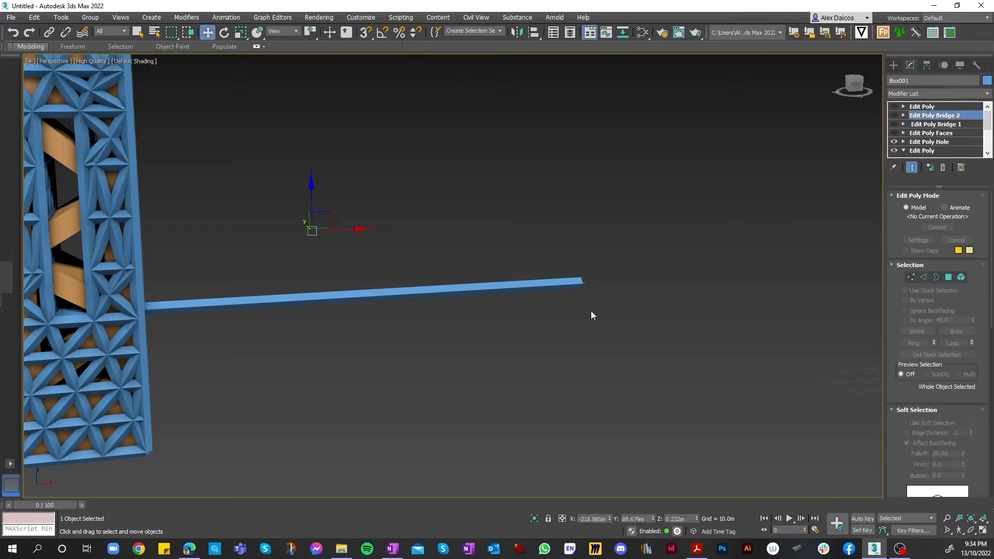
- Select the lattice tower with the stray strut and make Lattice the active modifier in its stack
drag(209, 253, 209, 253)
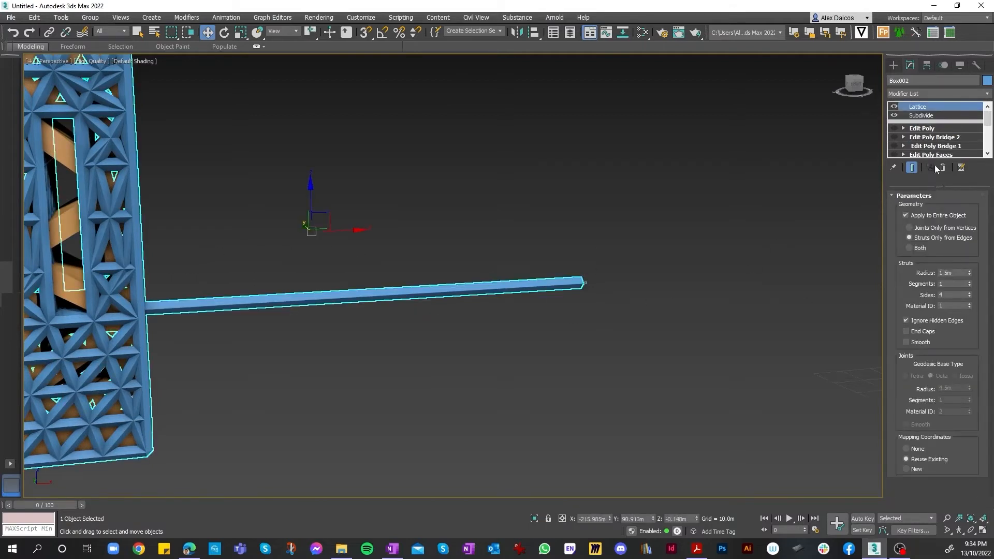
click(807, 154)
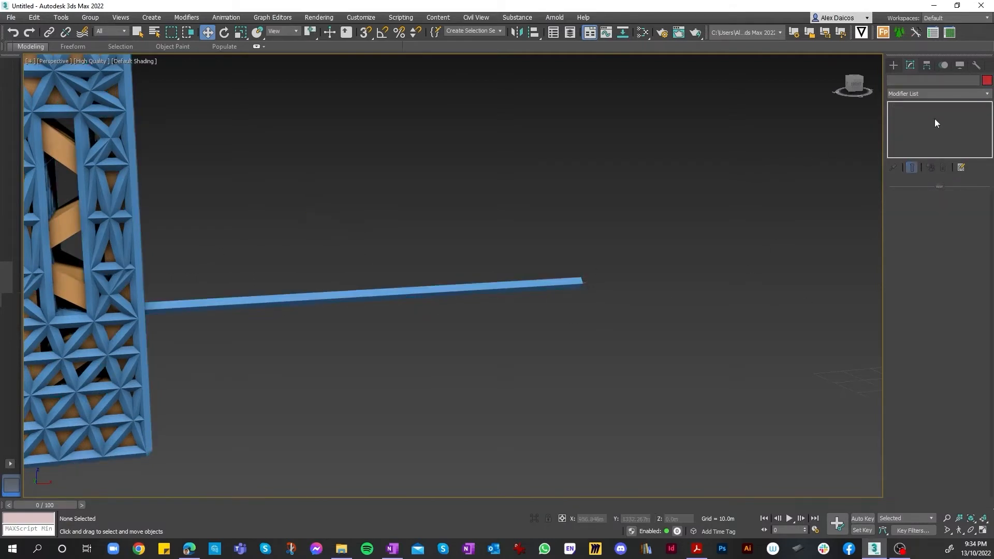
click(572, 282)
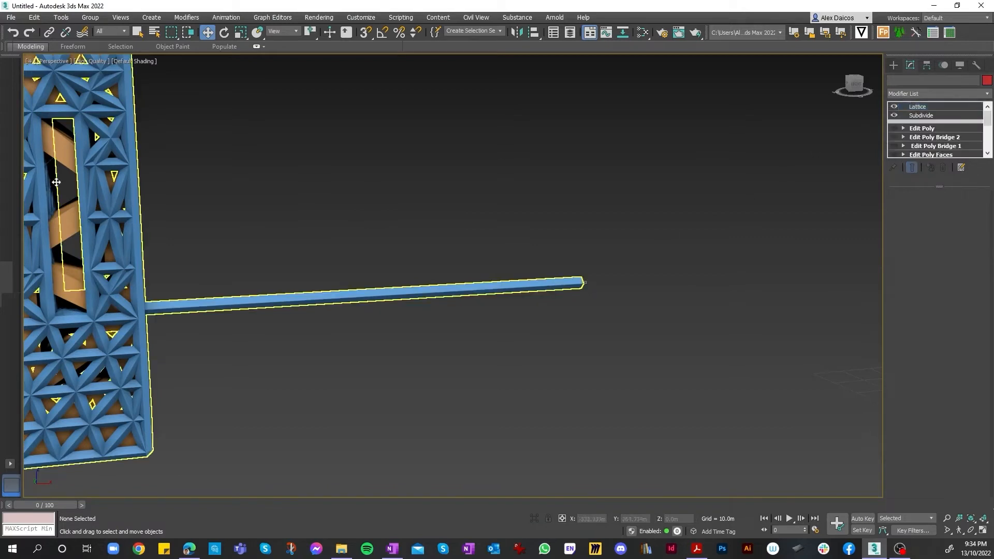
click(927, 128)
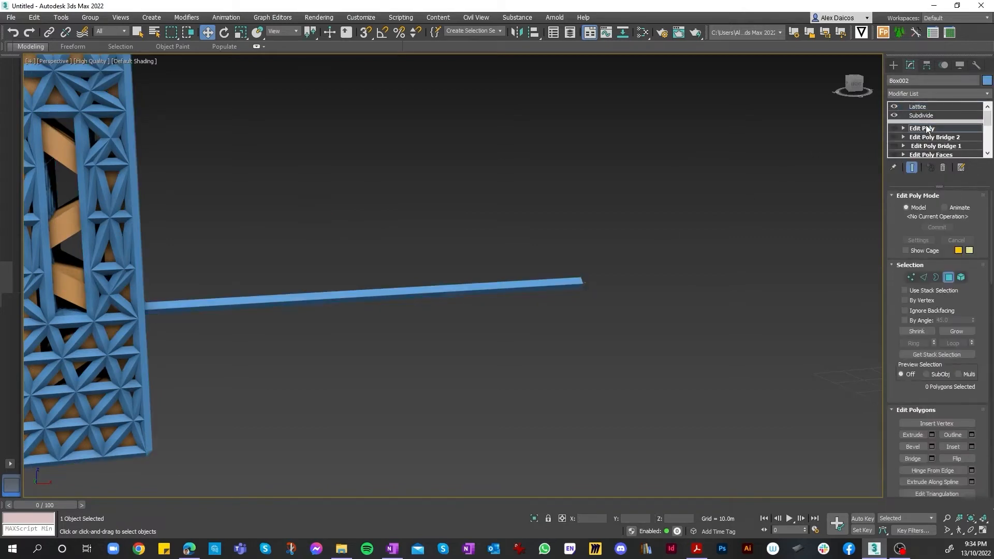
click(925, 95)
click(925, 99)
click(926, 108)
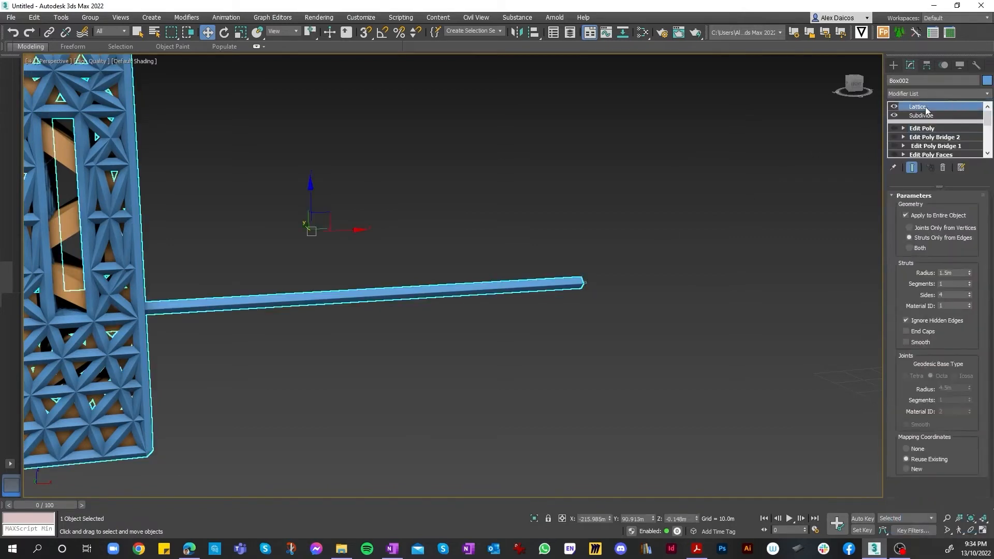
- Add an Edit Poly modifier above the tower's Lattice modifier and switch it to Element selection
scroll(558, 176, down, 6)
scroll(414, 185, up, 4)
scroll(456, 181, down, 4)
scroll(519, 164, up, 6)
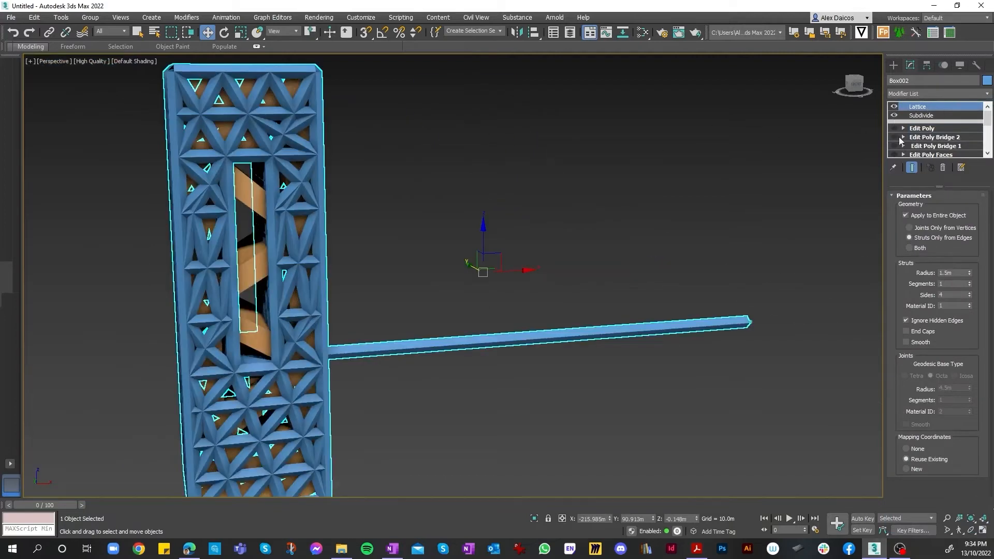
click(894, 65)
click(911, 65)
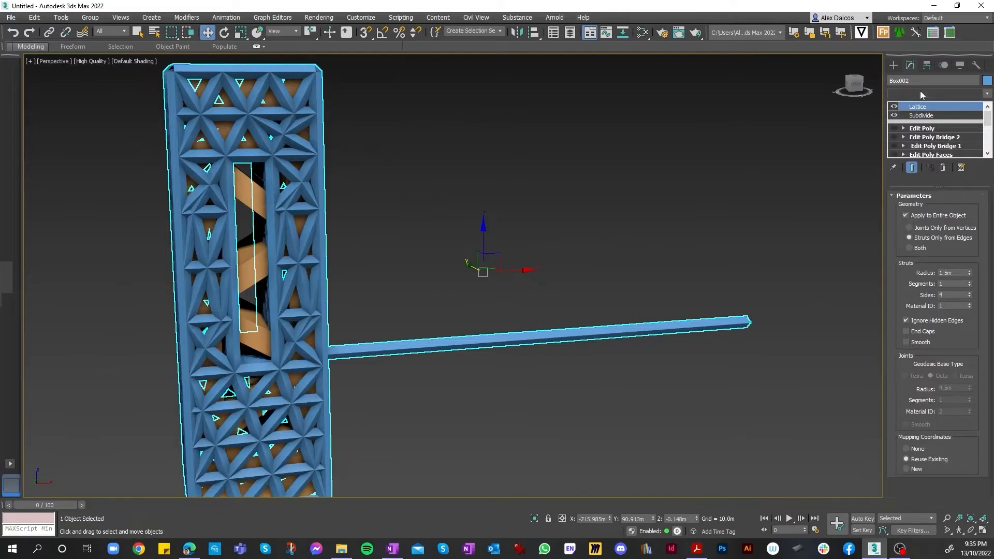
click(938, 93)
scroll(939, 305, down, 2)
click(913, 411)
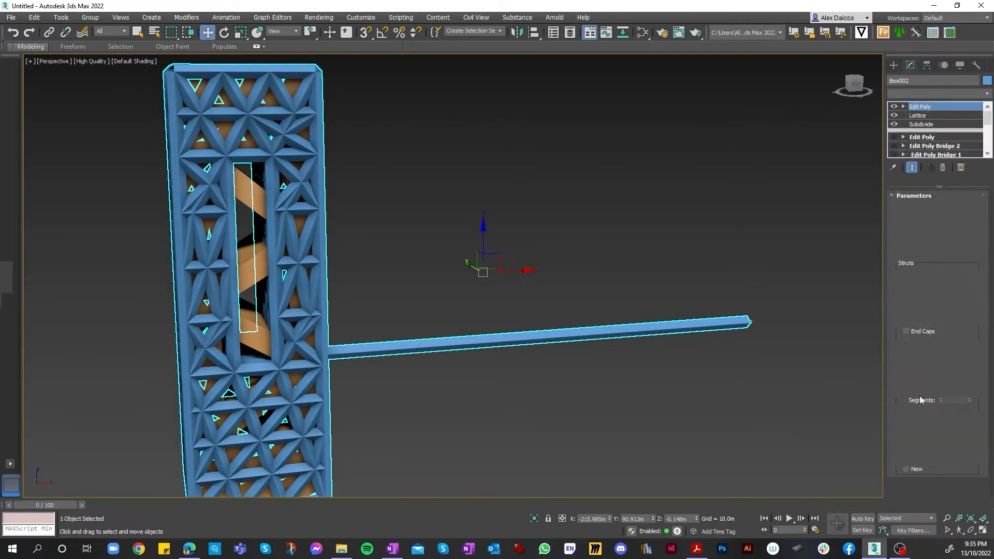
click(954, 282)
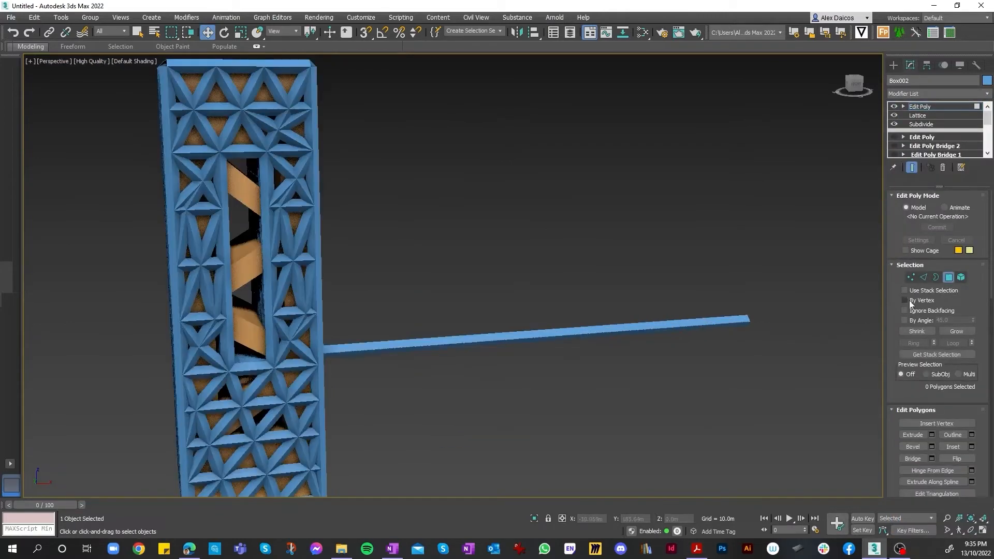
click(962, 277)
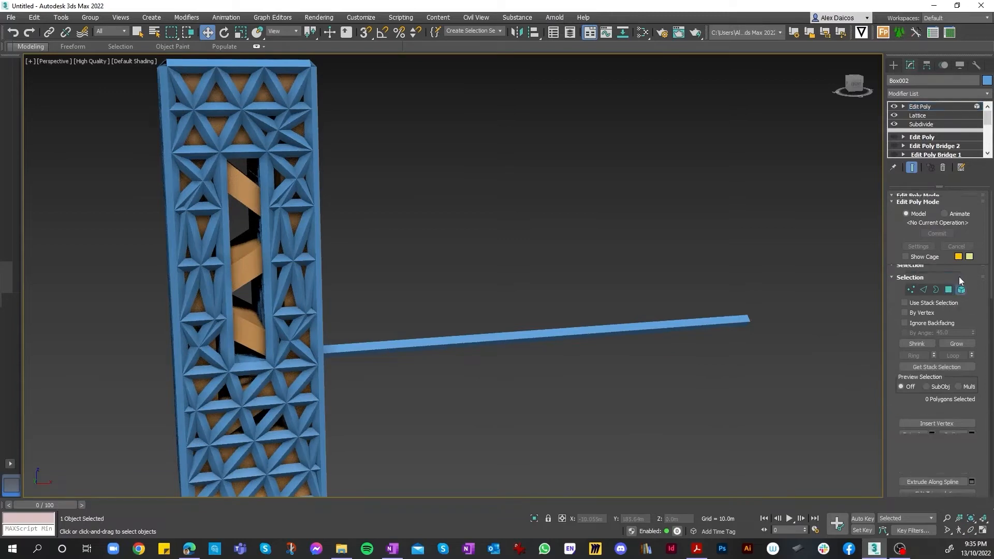
- Delete the outer elements of the lattice tower's long stray strut, leaving a short stub beside the tower
click(676, 343)
scroll(550, 296, down, 3)
scroll(730, 308, up, 2)
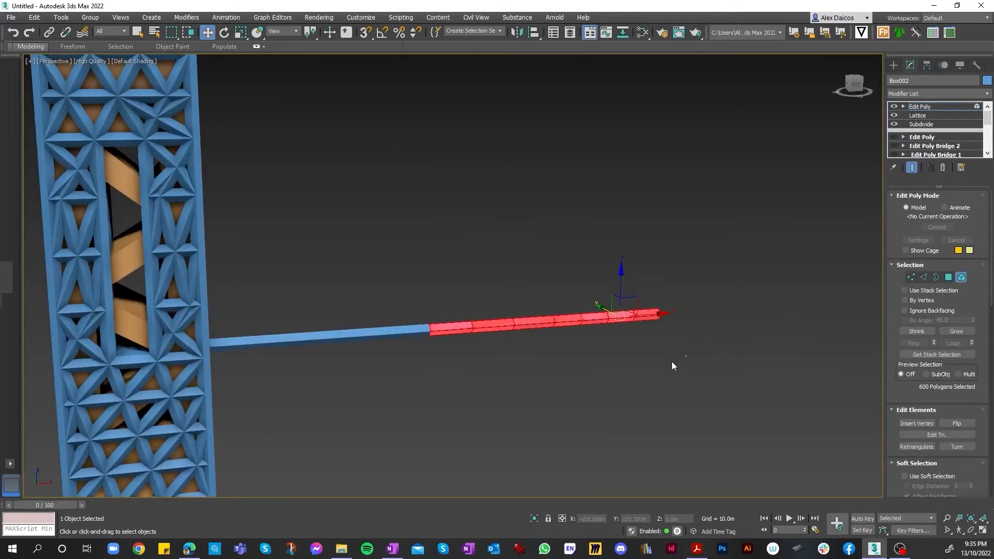
drag(299, 252, 299, 253)
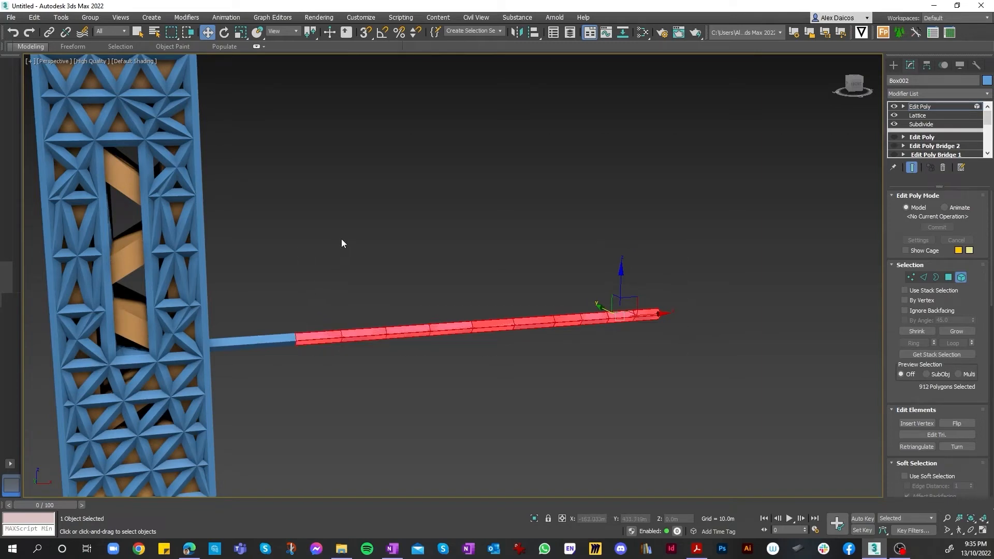
key(Delete)
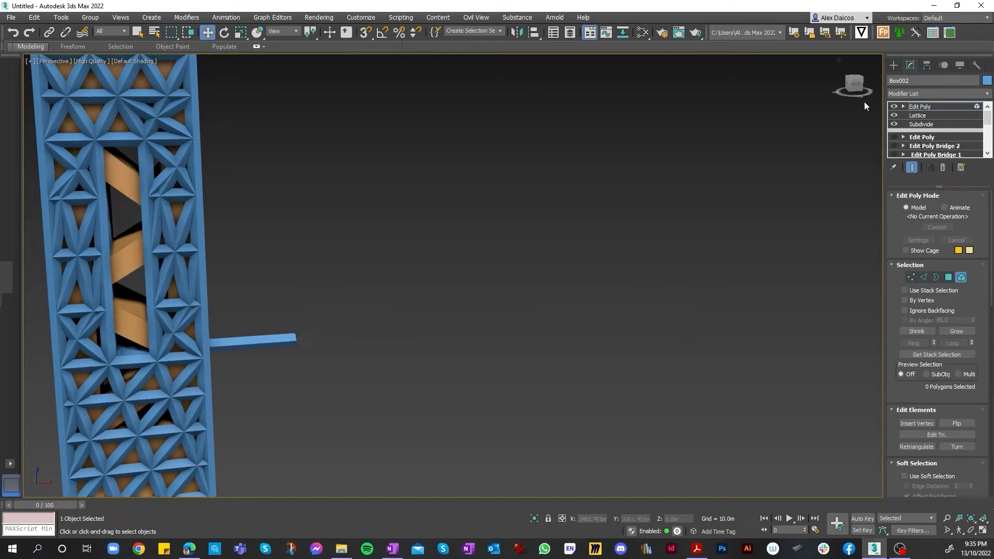
- Delete the protruding strut elements that extend beyond the tower's side face
click(856, 85)
alt+middle_drag(259, 414, 243, 418)
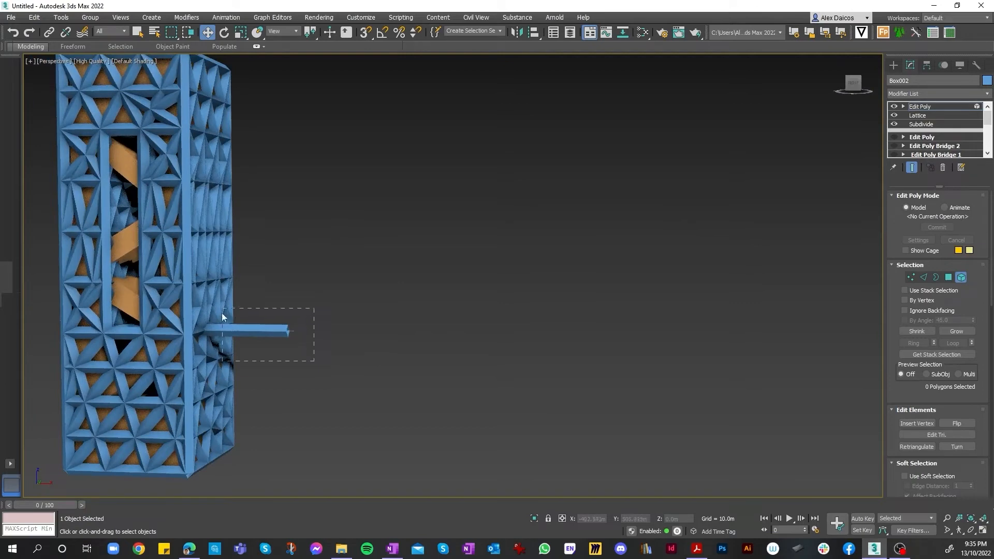
drag(232, 323, 233, 323)
drag(310, 356, 245, 315)
key(Delete)
click(240, 331)
key(Delete)
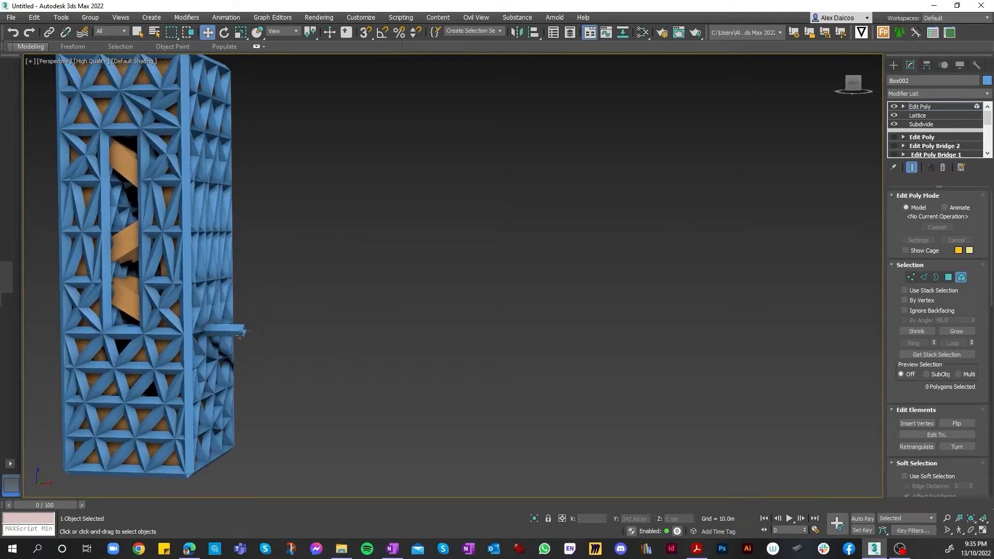
- Remove the last stub elements of the stray strut at the tower's side and check the cleaned tower
click(240, 333)
key(Delete)
click(240, 334)
click(236, 330)
key(Delete)
click(235, 332)
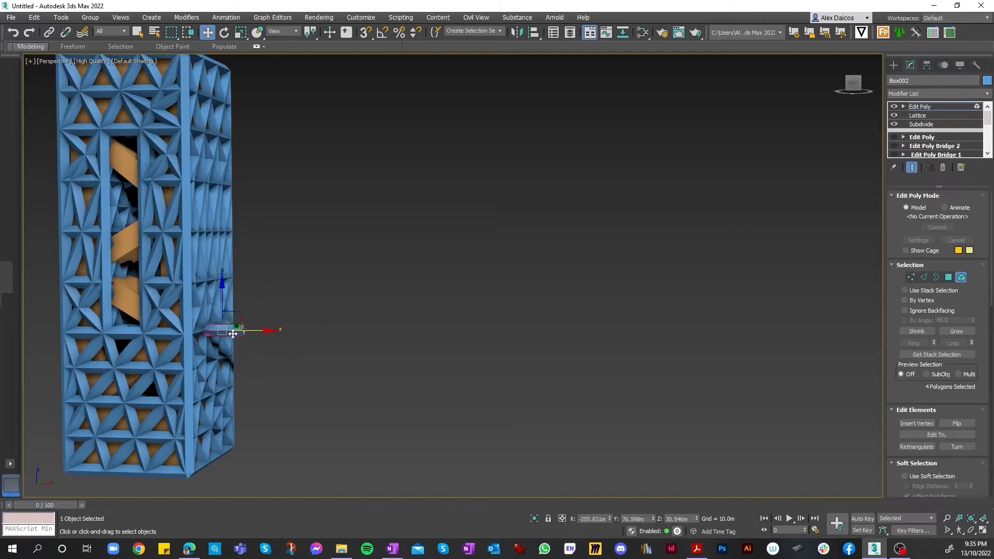
key(Delete)
scroll(232, 333, up, 4)
click(250, 308)
key(Delete)
scroll(259, 311, down, 6)
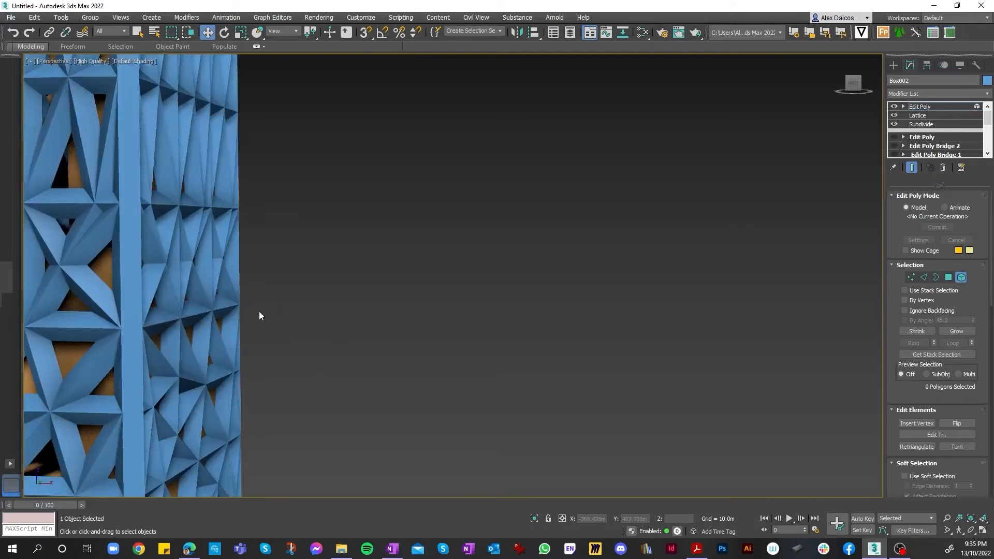
drag(853, 84, 857, 93)
scroll(725, 132, down, 5)
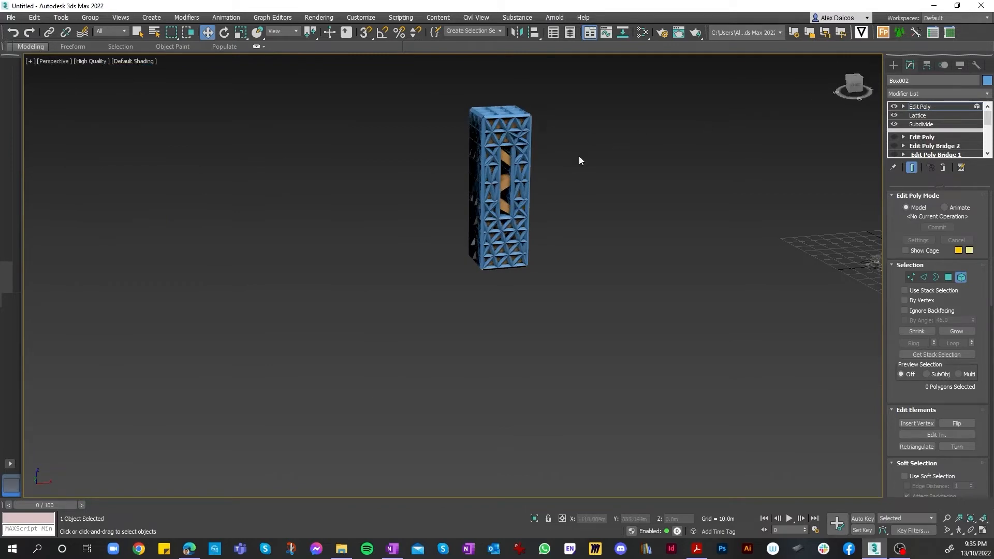
scroll(579, 156, up, 3)
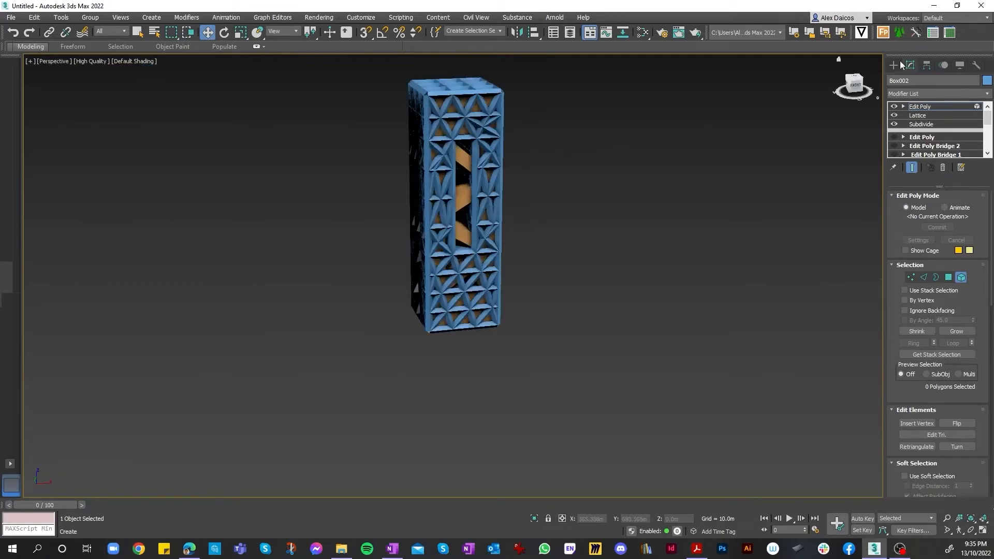
- Show the Layer Explorer and the Scene Explorer with nothing selected
click(571, 32)
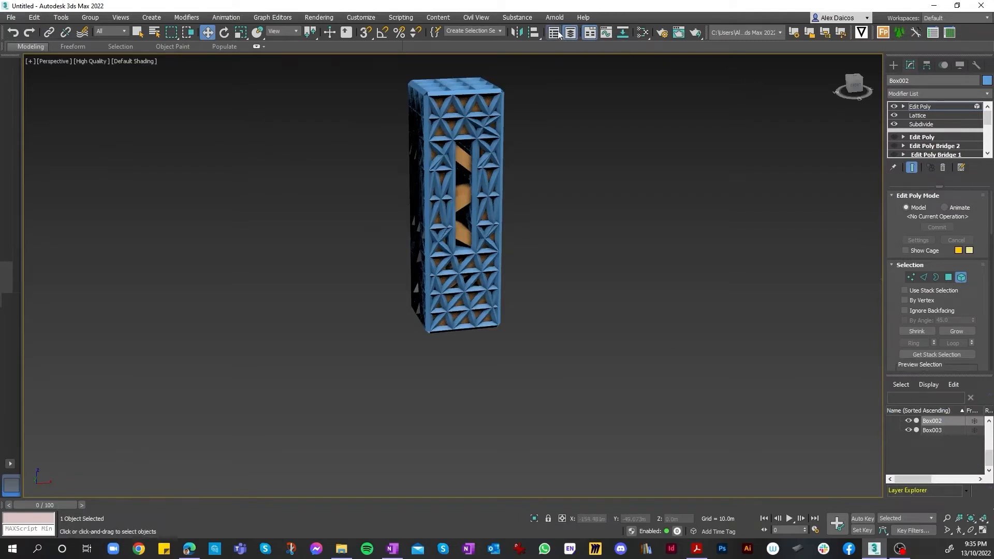
click(554, 33)
click(583, 217)
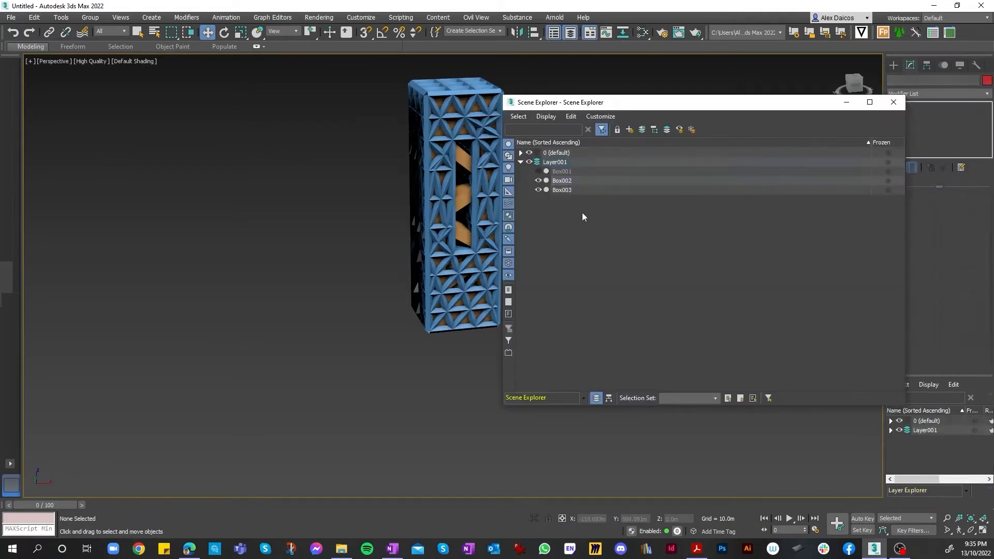
click(555, 172)
click(553, 164)
shift+click(567, 182)
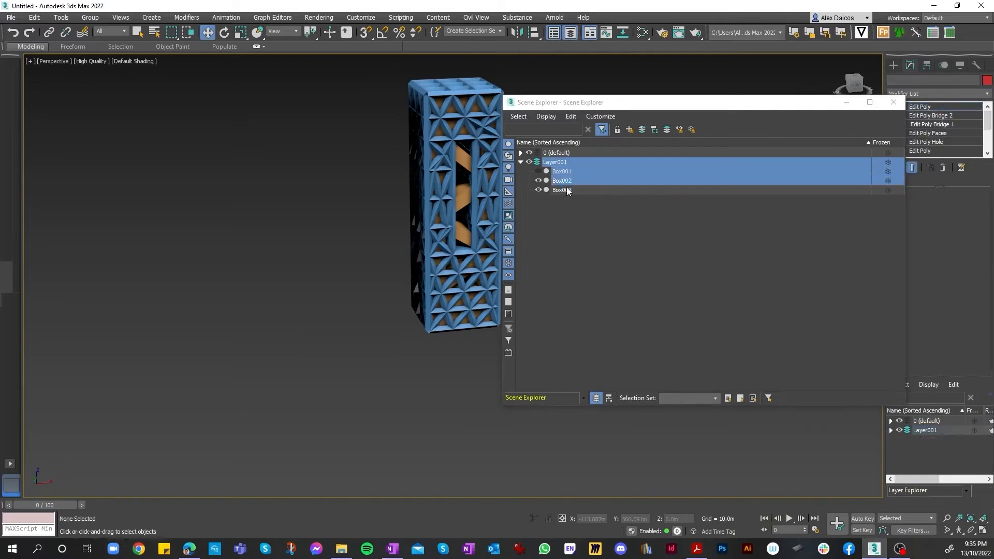
shift+click(567, 189)
right_click(565, 190)
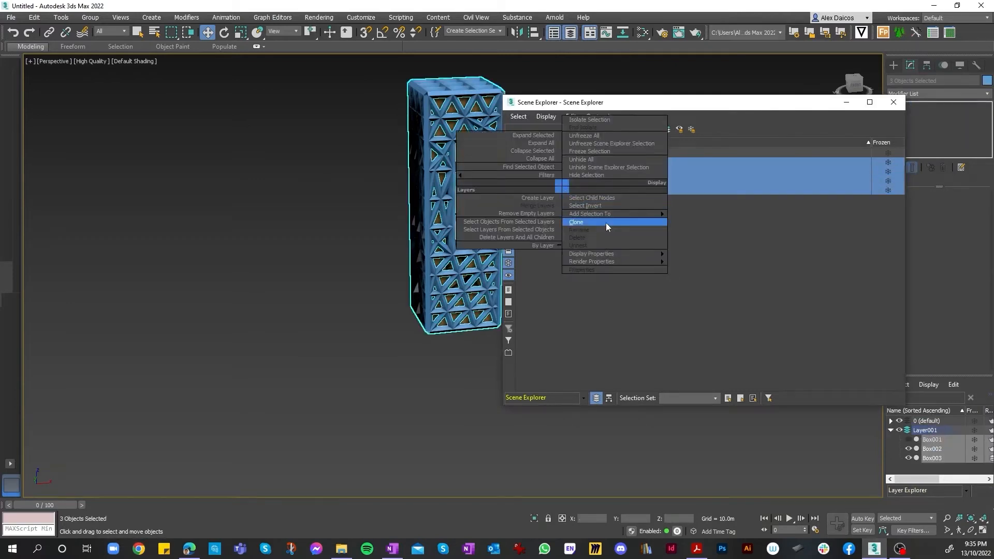
click(510, 151)
click(521, 162)
click(521, 162)
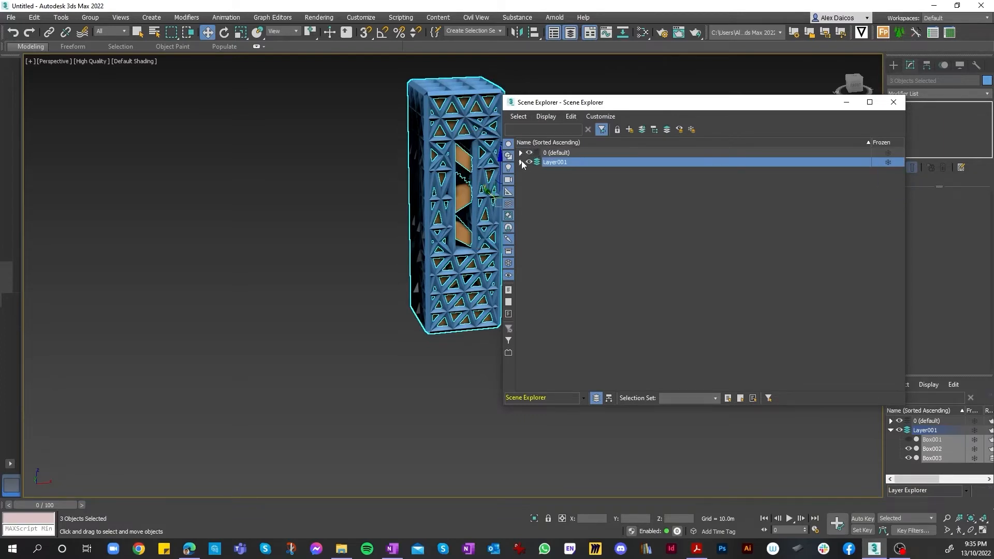
right_click(554, 161)
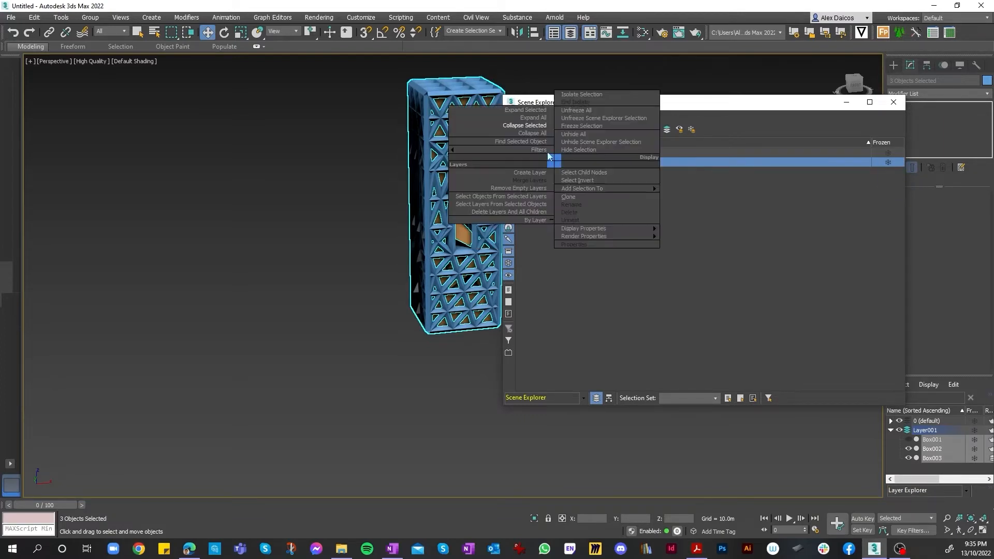
click(627, 172)
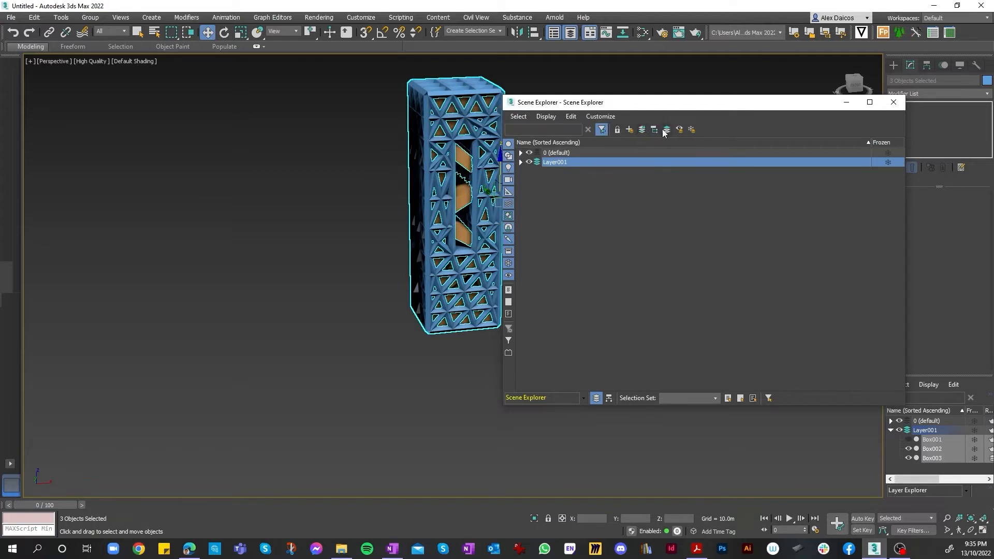
click(459, 142)
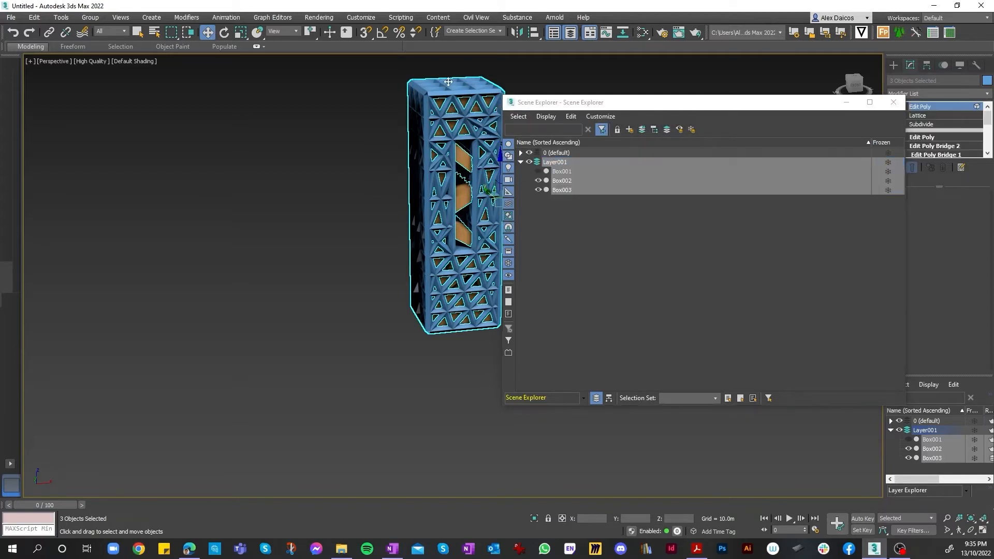
click(41, 18)
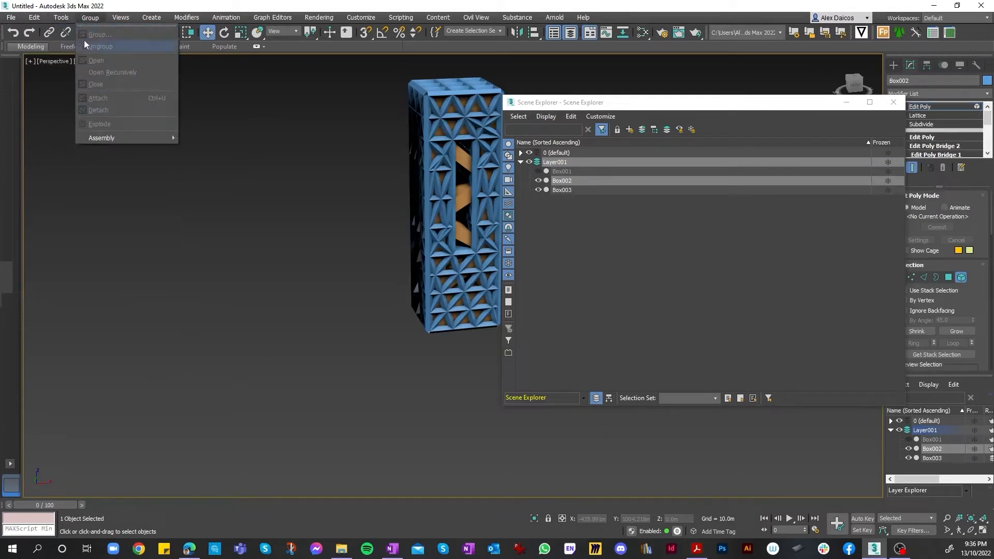
- Select Box001, Box002 and Box003 in the Scene Explorer and close it
click(590, 171)
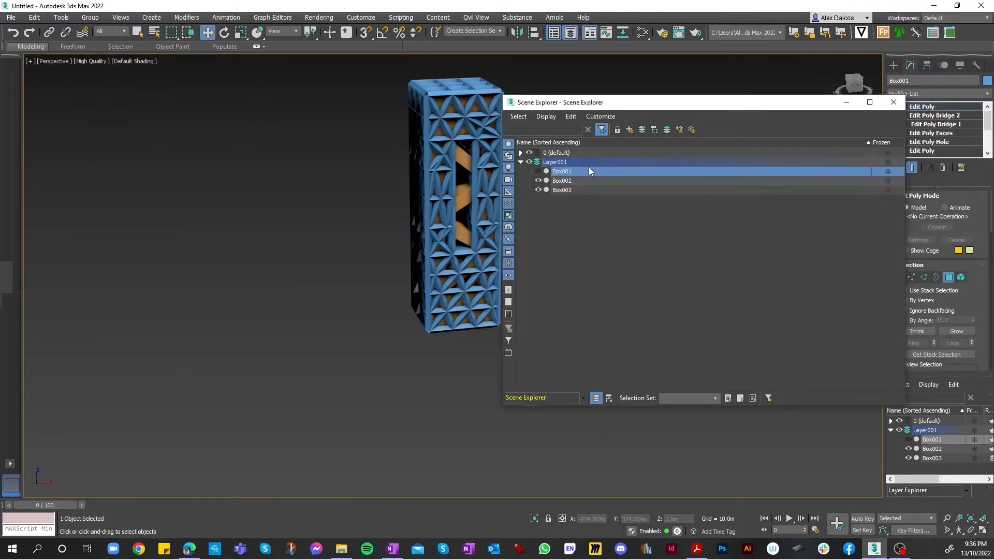
click(575, 188)
shift+click(575, 174)
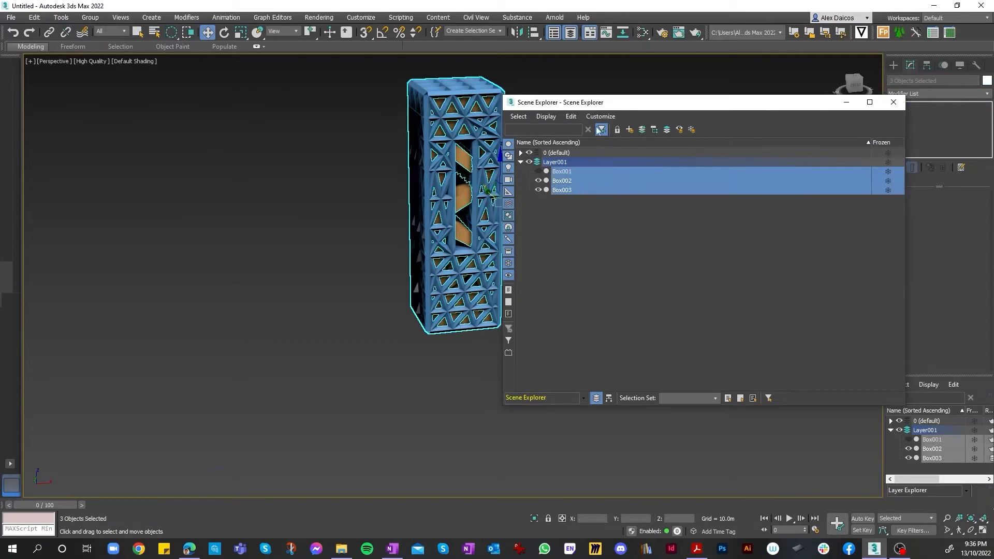
click(893, 104)
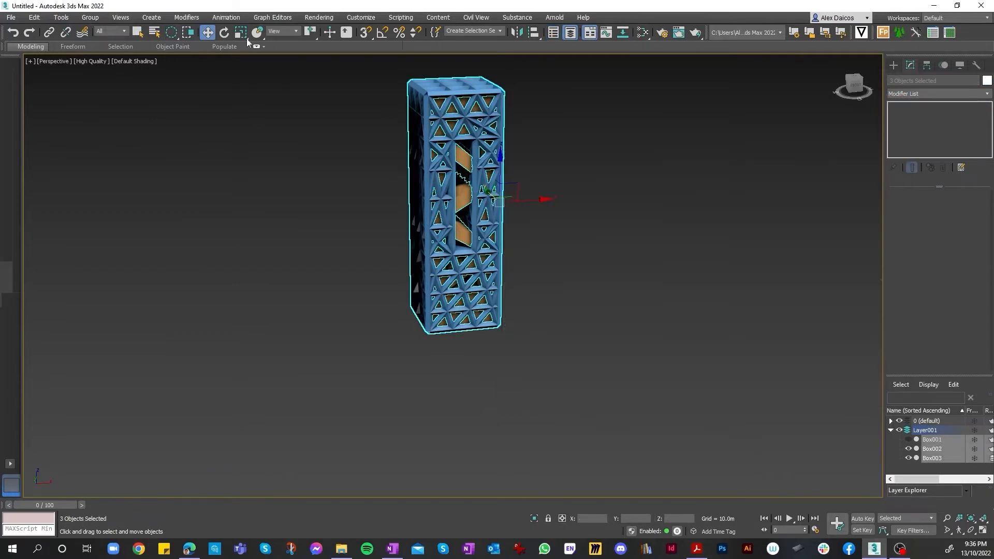
click(89, 18)
click(96, 30)
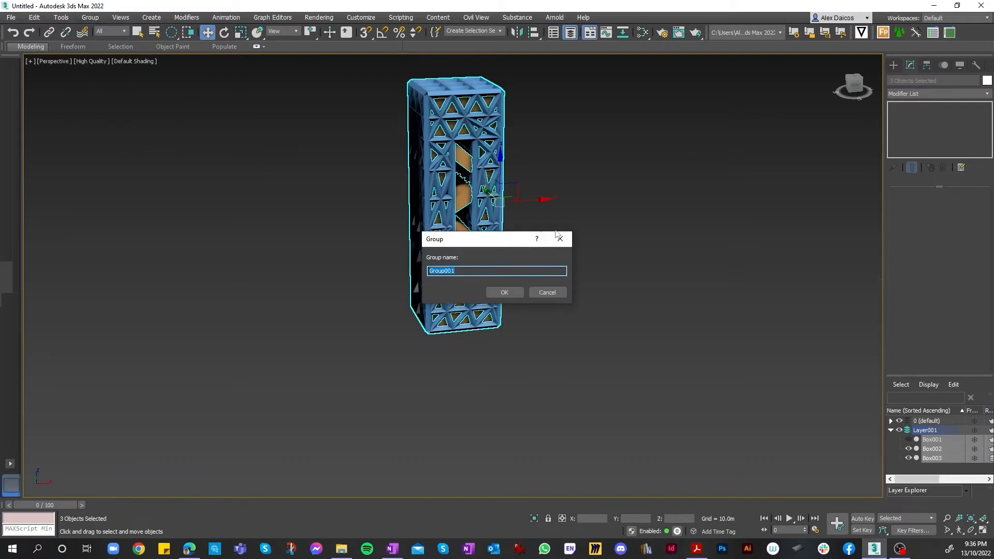
click(560, 238)
- Group the three selected boxes under the name Building Complete
click(98, 20)
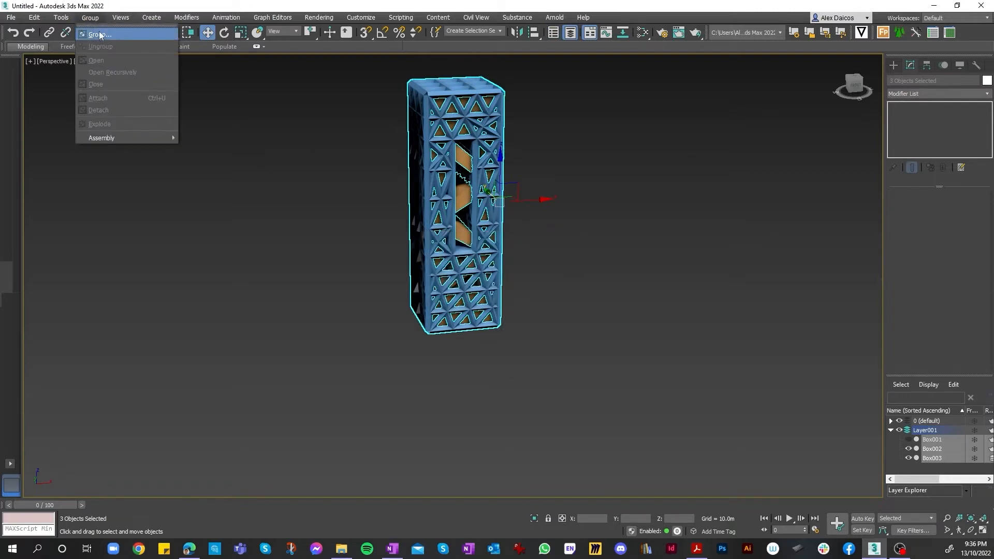
click(99, 31)
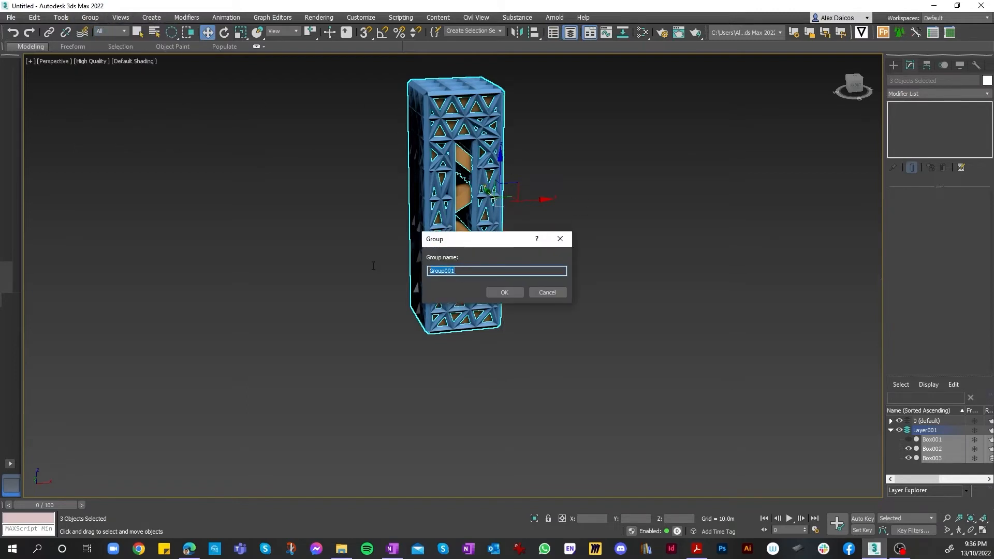
key(BackSpace)
key(Return)
- Move the Building Complete group along the X axis to about X 108 m, beside the city mesh
scroll(303, 174, down, 9)
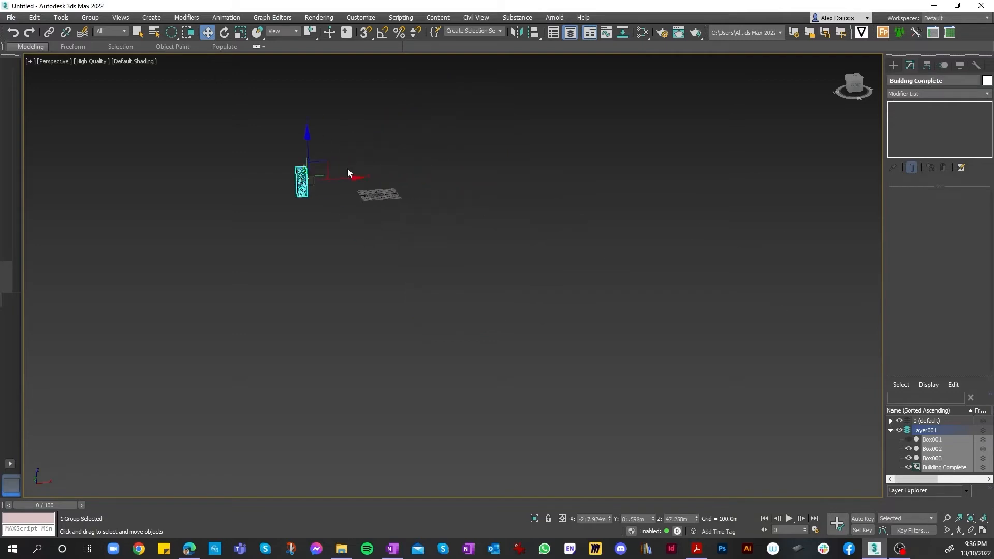
scroll(347, 170, up, 8)
scroll(455, 279, down, 4)
click(399, 275)
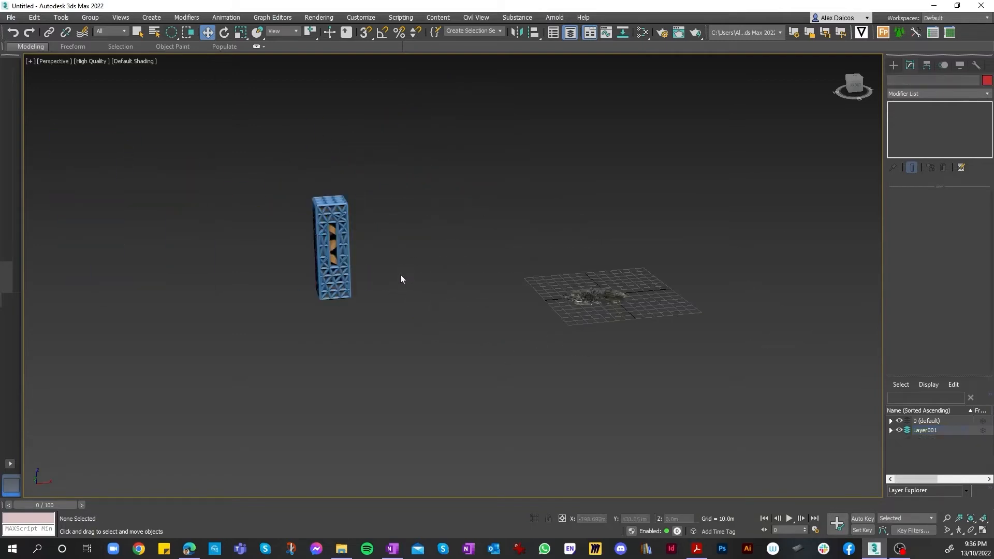
click(344, 250)
scroll(370, 221, up, 3)
drag(400, 261, 835, 246)
scroll(684, 246, down, 3)
key(z)
scroll(450, 134, down, 4)
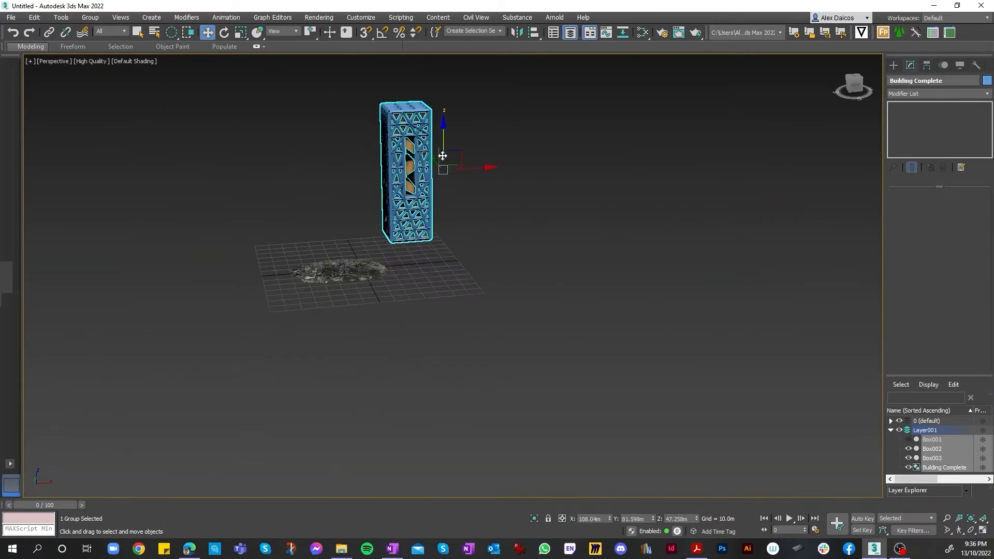
- Lower the Building Complete group to about Z 13.7 m and move it along X to about 41.4 m
drag(449, 134, 453, 228)
scroll(458, 227, up, 4)
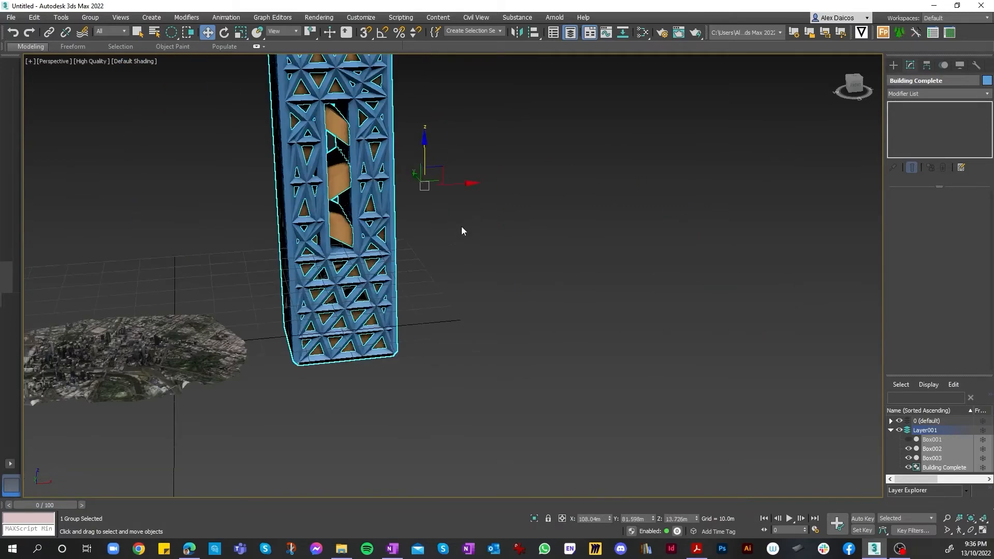
click(469, 188)
key(ctrl+z)
drag(459, 185, 264, 229)
scroll(264, 230, down, 5)
scroll(185, 256, up, 4)
drag(856, 94, 549, 59)
scroll(565, 122, down, 4)
scroll(594, 159, up, 5)
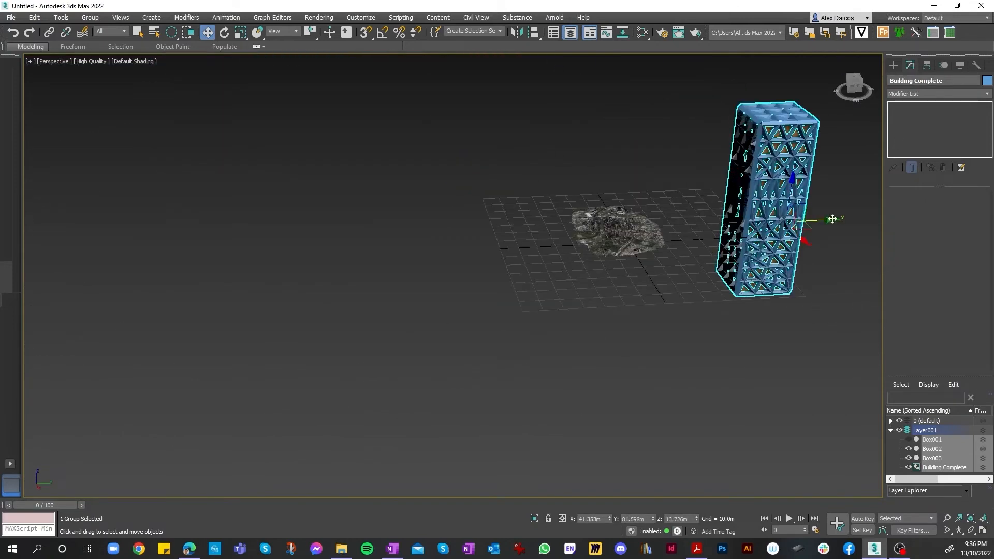
- Move the building over the city mesh to about Y -7.7 m and raise it to about Z 50.3 m
drag(832, 218, 652, 224)
scroll(651, 224, up, 4)
drag(575, 211, 568, 16)
drag(854, 87, 292, 35)
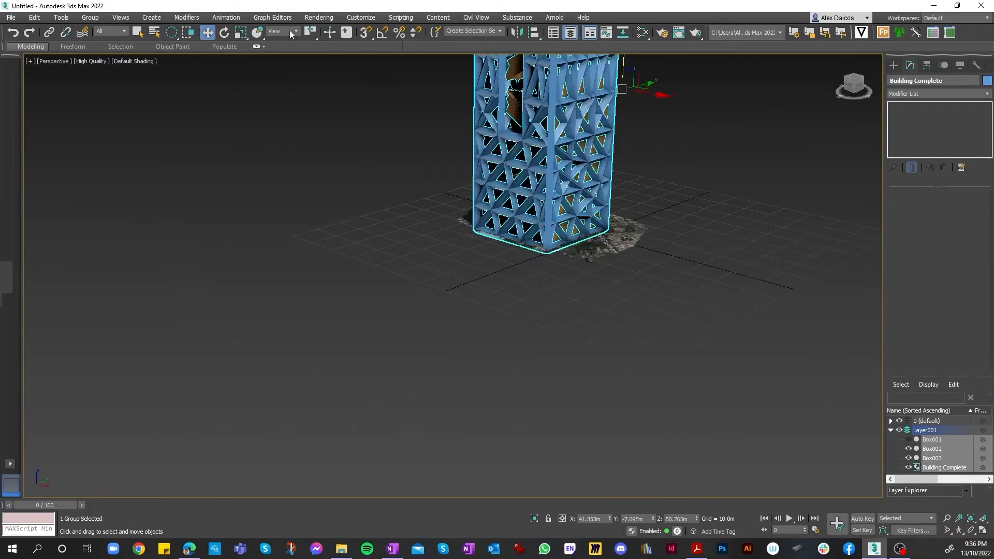
- Scale the Building Complete group down uniformly to a small fraction of its size relative to the city mesh
click(240, 32)
scroll(631, 115, up, 3)
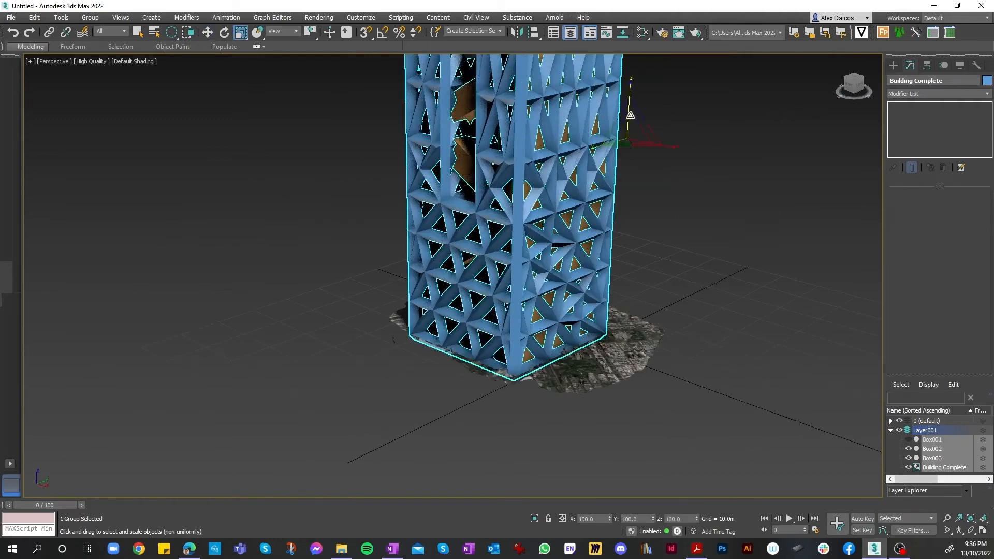
drag(631, 115, 645, 196)
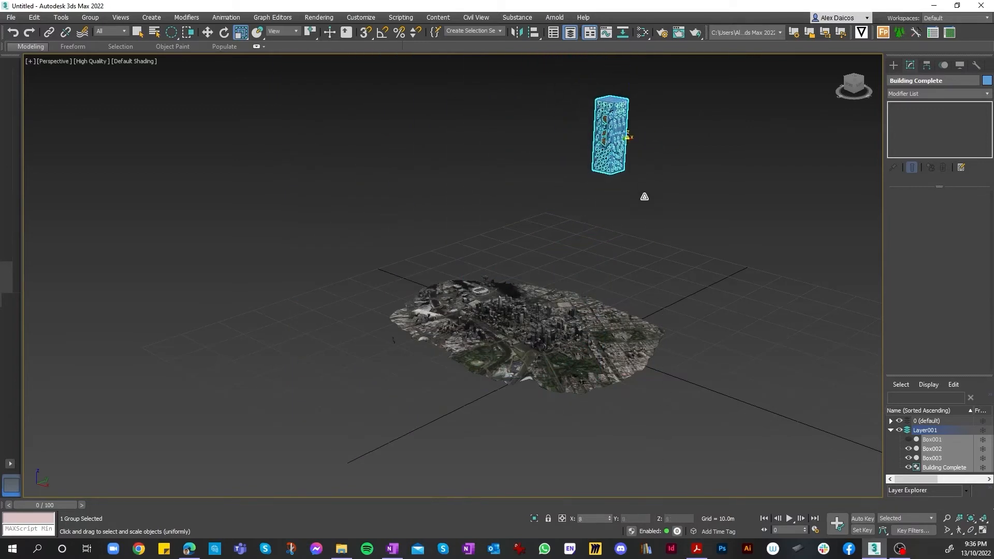
- Move the reduced building over the city centre and lower it by about 13.8 m onto the mesh
click(208, 32)
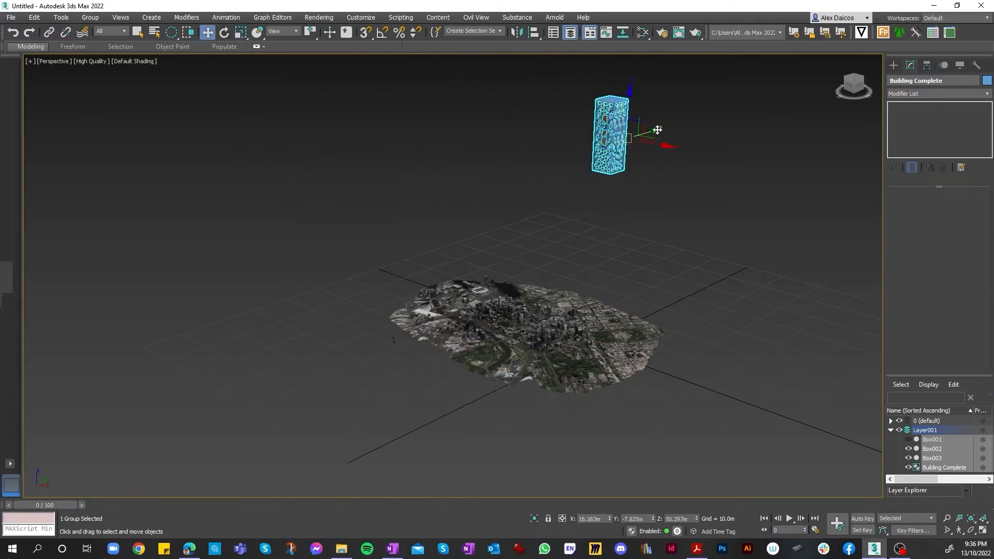
drag(658, 130, 599, 288)
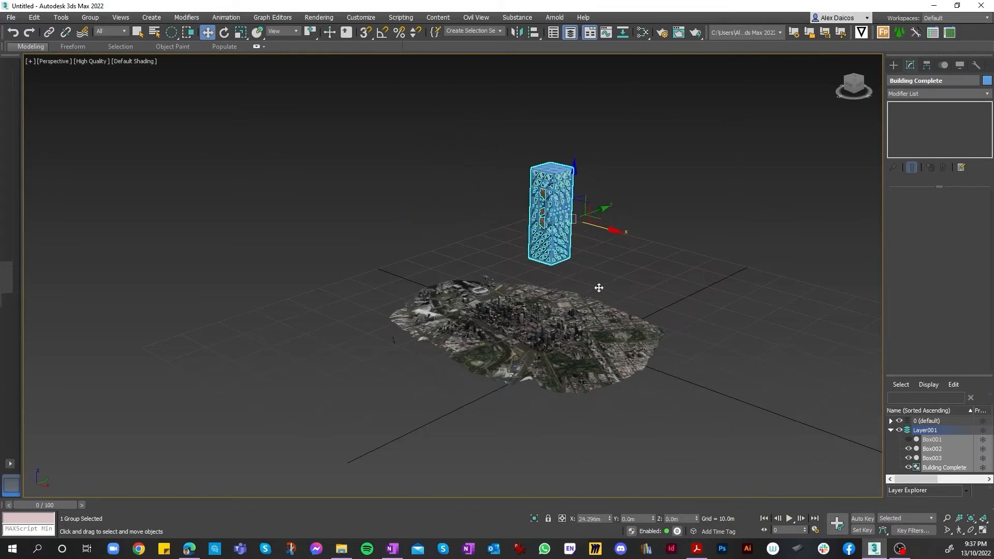
drag(575, 174, 577, 284)
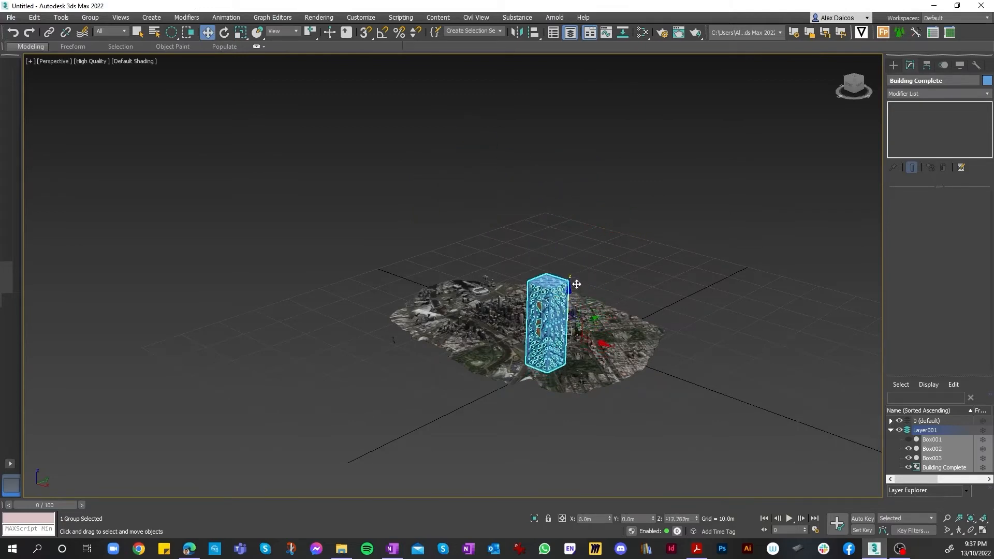
- From a top view, move the Building Complete group onto the city mesh at about X 0 m, Y -13.6 m
key(z)
click(856, 78)
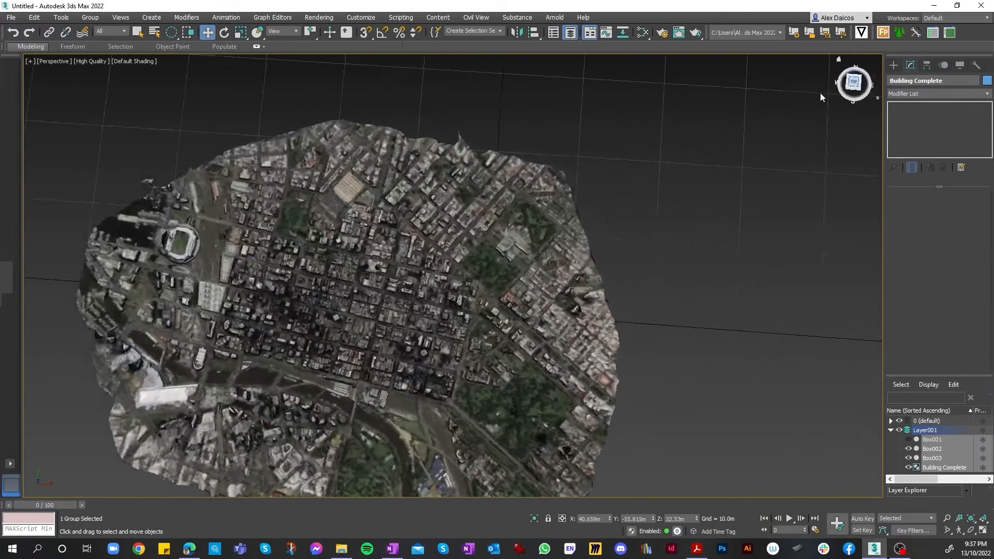
scroll(552, 133, down, 6)
scroll(548, 133, up, 6)
scroll(540, 250, down, 7)
scroll(600, 310, up, 3)
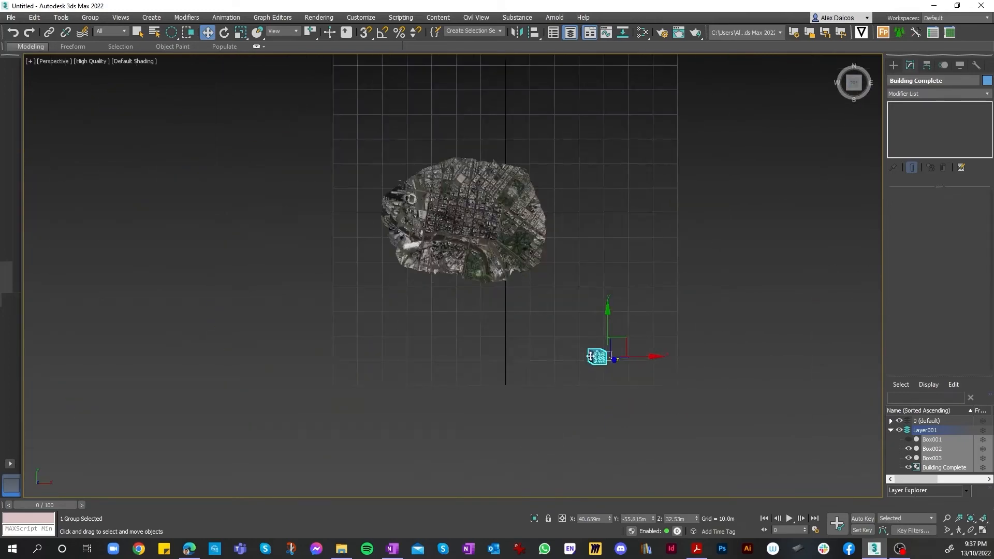
click(637, 394)
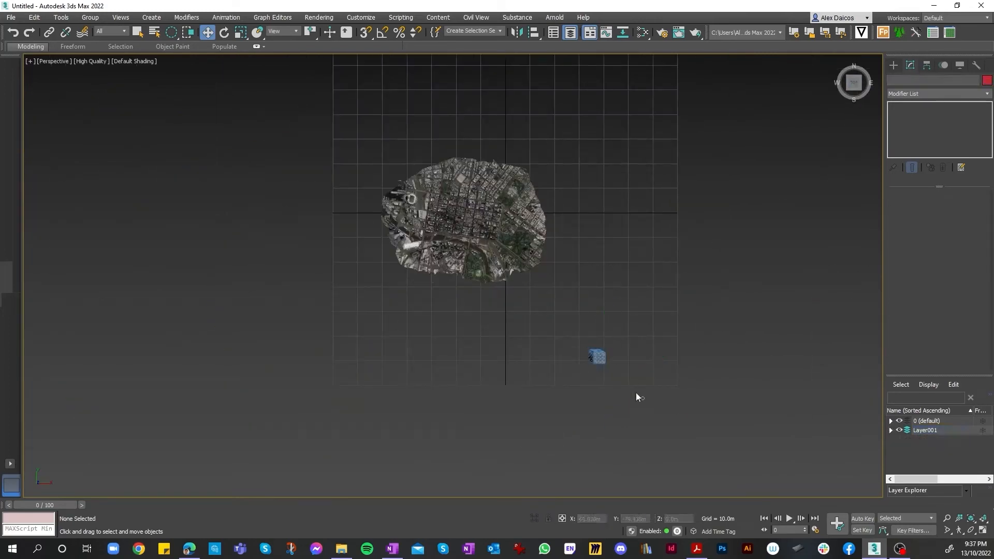
drag(640, 396, 610, 199)
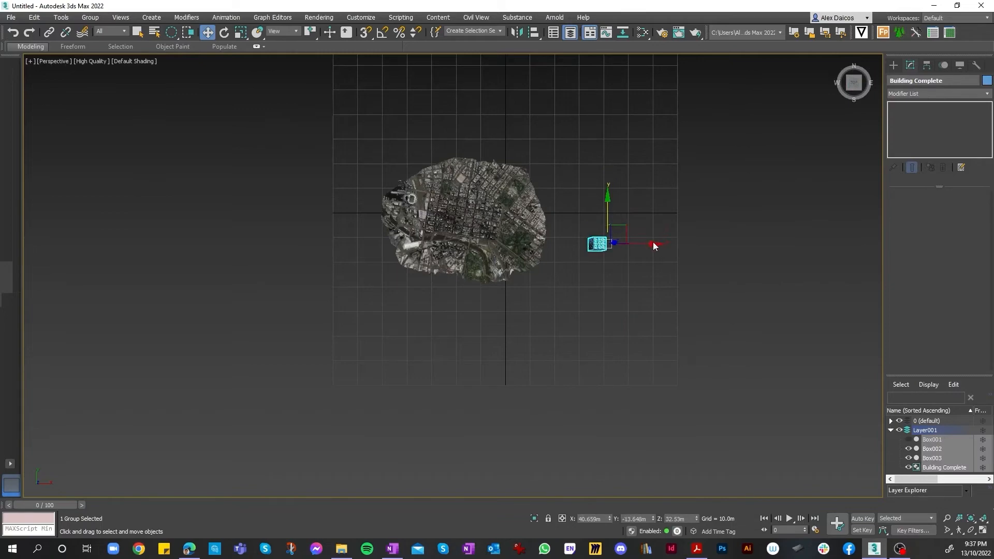
drag(656, 245, 541, 244)
- Nudge the building slightly along X and shift it along Y to about -11.1 m beside the river
scroll(497, 253, up, 5)
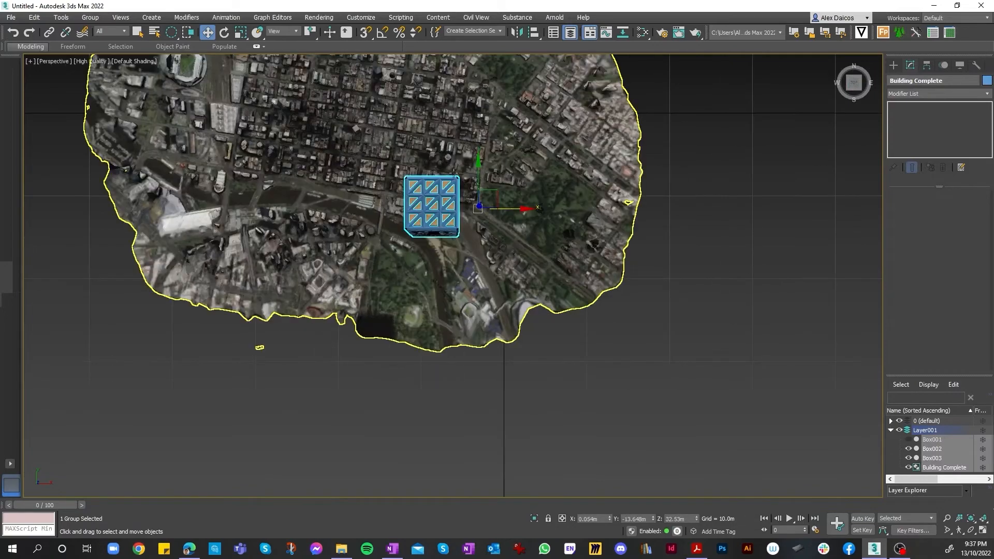
drag(527, 209, 515, 208)
scroll(487, 195, down, 3)
middle_drag(487, 186, 534, 244)
scroll(534, 244, up, 3)
drag(515, 254, 515, 222)
- Scale the building uniformly down to about 7.2% and shift it along X to about -4.7 m
click(242, 32)
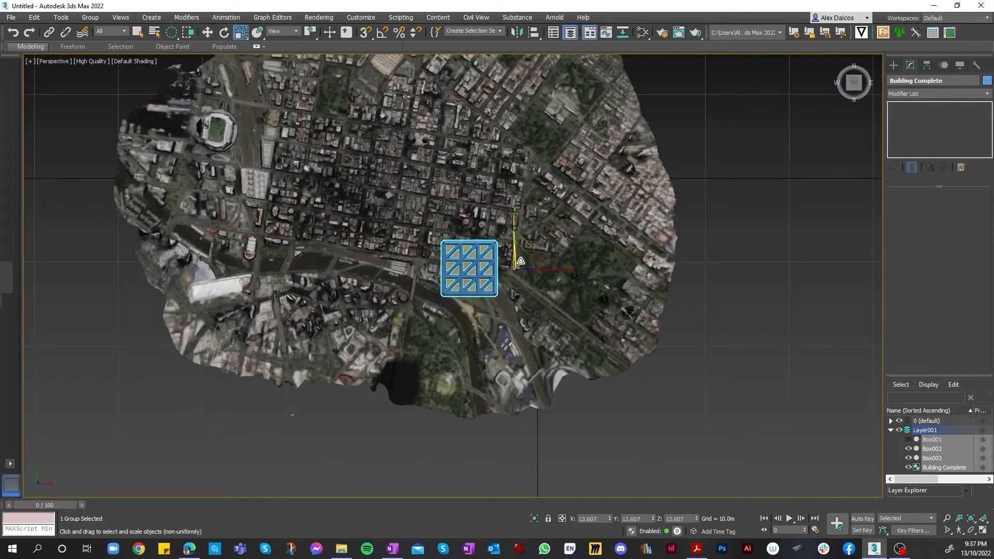
drag(523, 259, 504, 304)
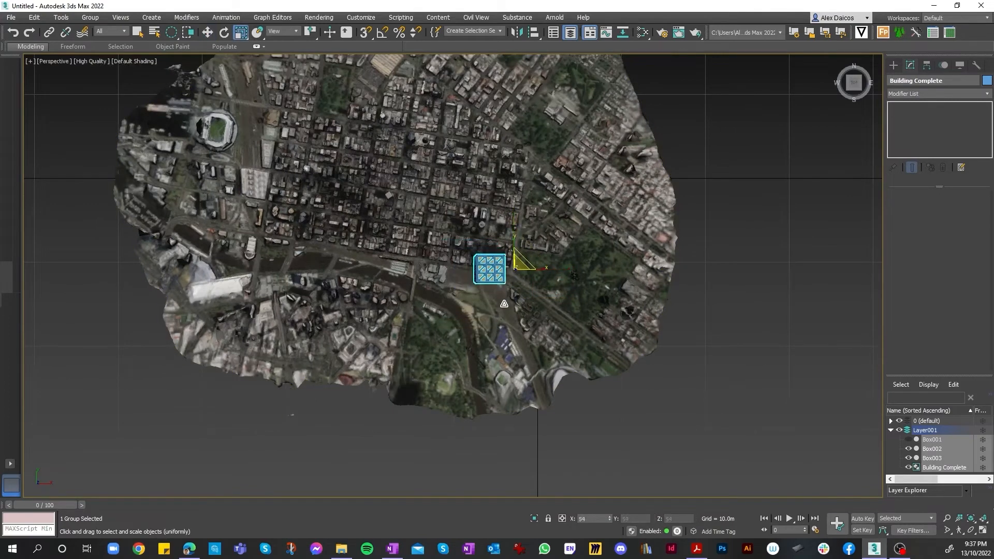
click(207, 32)
drag(560, 268, 538, 269)
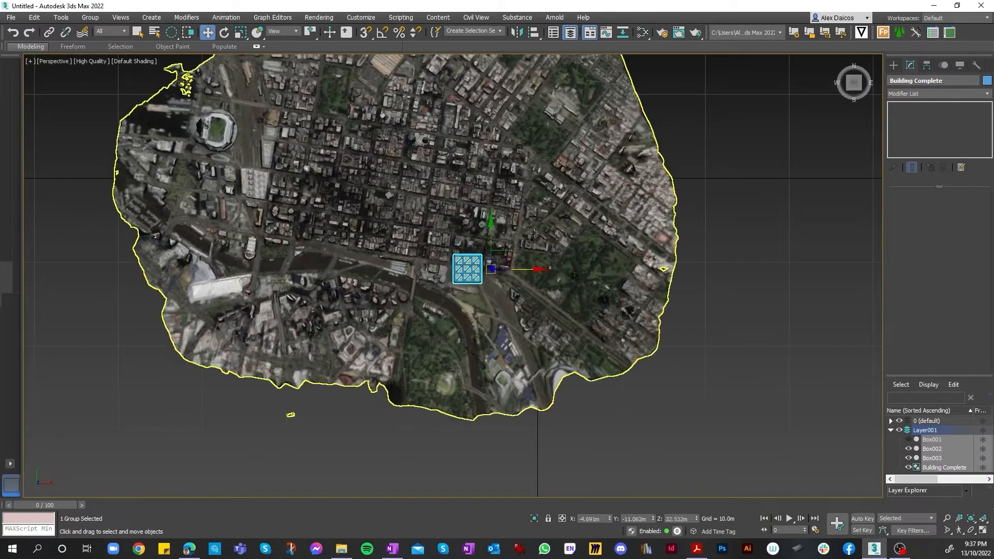
- Lower the building onto the city mesh to about Z 3.1 m
drag(854, 88, 854, 55)
scroll(576, 260, down, 3)
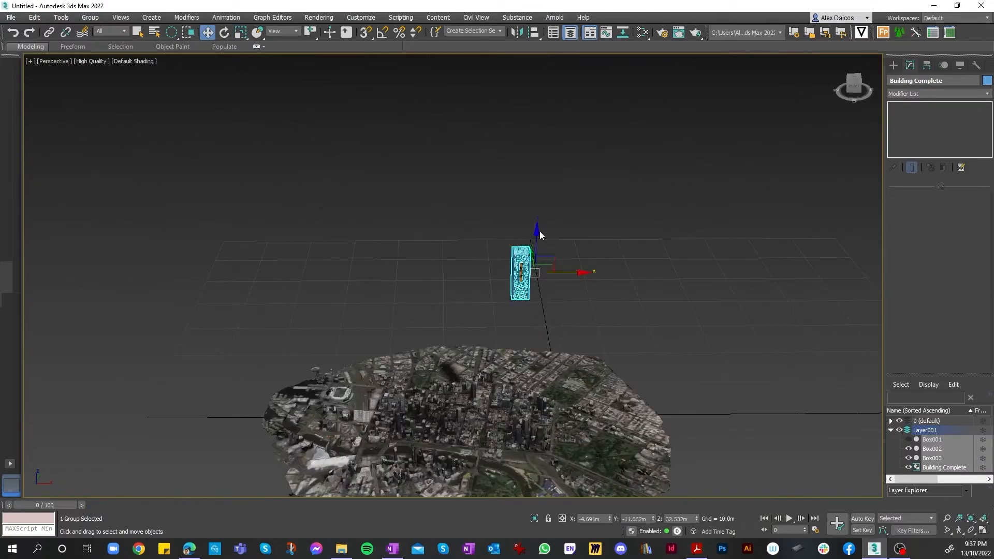
drag(540, 236, 537, 399)
scroll(550, 482, up, 3)
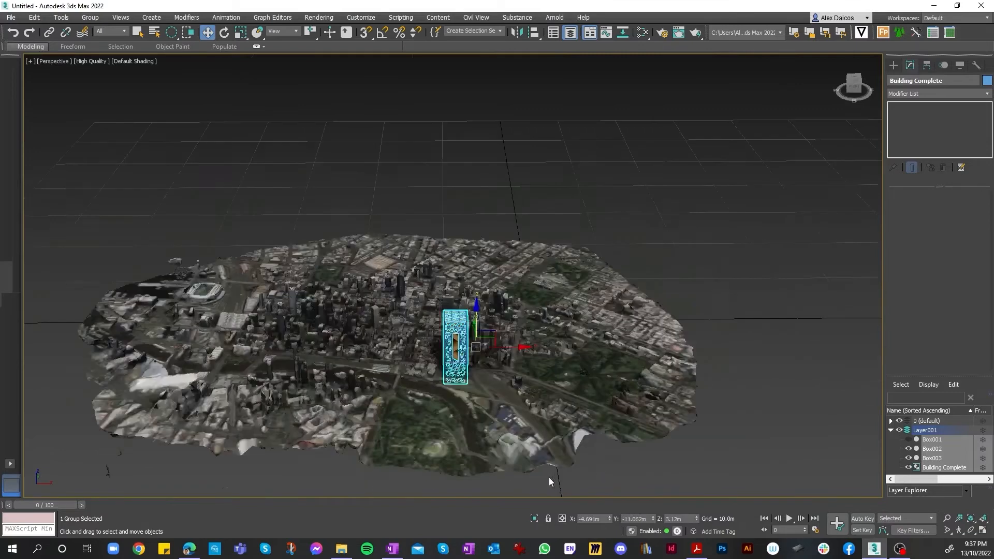
- Scale the building uniformly down to about 4.3% and move it to about X -6.0 m, Y -13.0 m
scroll(550, 481, up, 5)
click(240, 33)
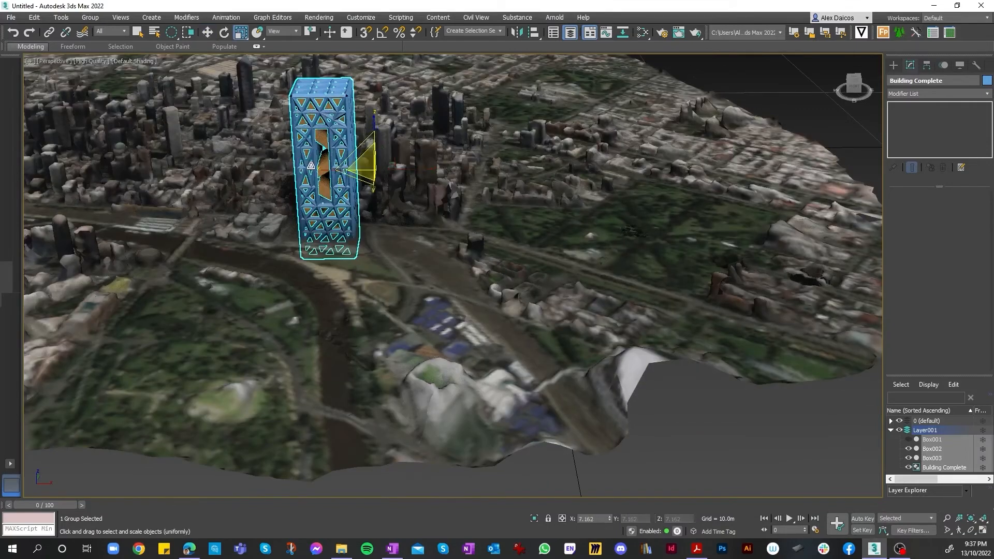
drag(370, 168, 382, 201)
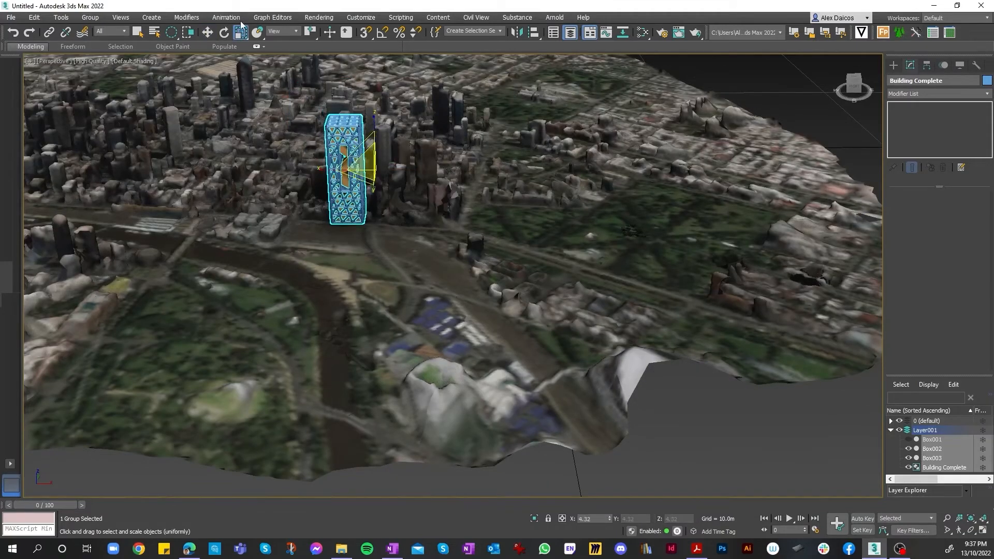
click(208, 32)
drag(396, 156, 412, 192)
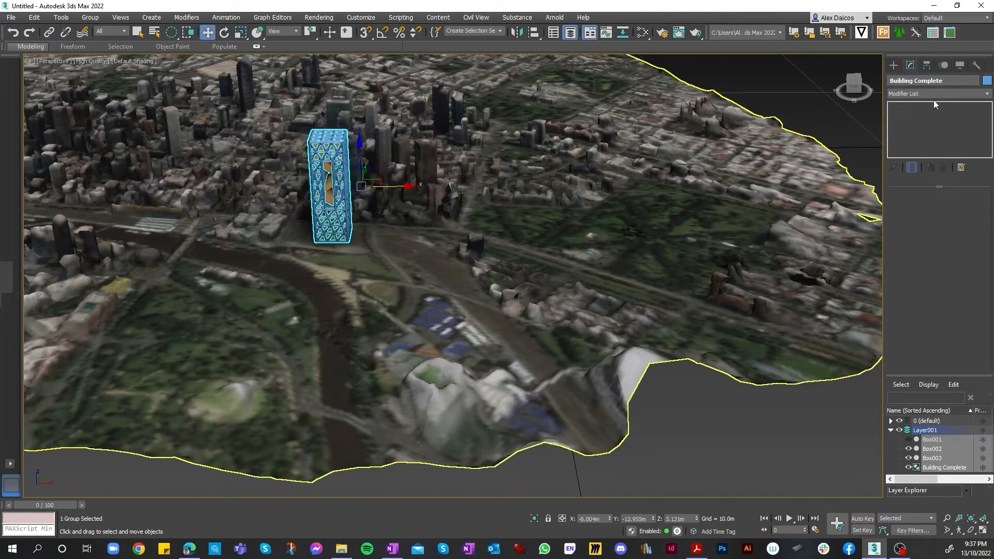
- Move the building along Y to about -11.7 m and lower it to about Z 2.6 m
drag(857, 83, 798, 88)
middle_drag(725, 249, 479, 238)
scroll(479, 238, up, 4)
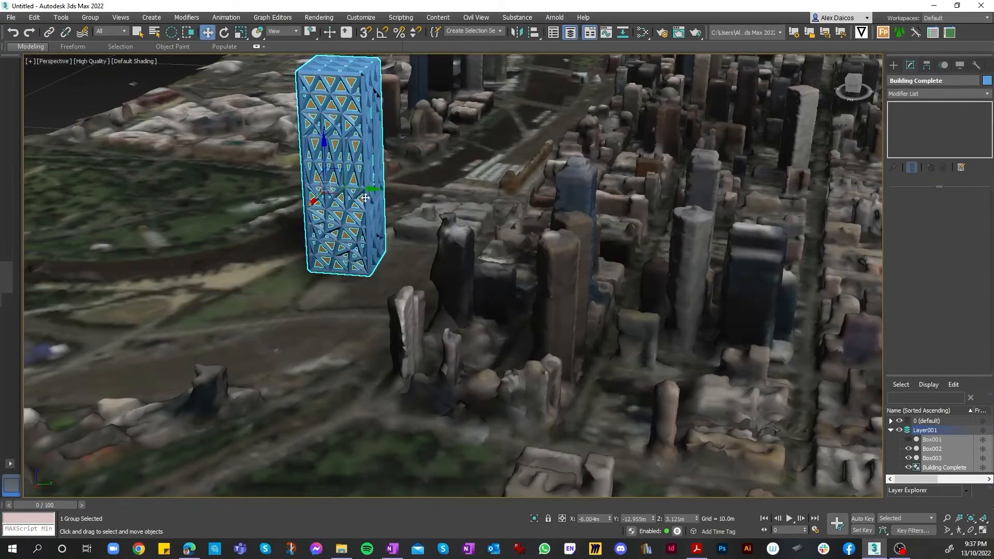
drag(371, 192, 430, 215)
scroll(348, 228, down, 4)
middle_drag(252, 150, 322, 189)
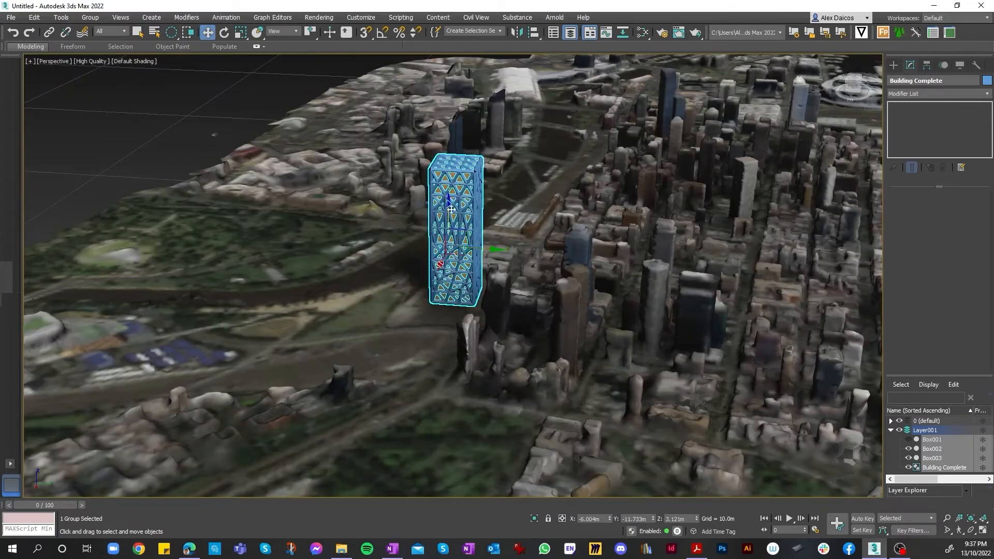
drag(447, 217, 448, 233)
- Scale the building uniformly down to about 3.2% and move it to about X -7.0 m, Z 1.8 m
alt+middle_drag(228, 179, 353, 113)
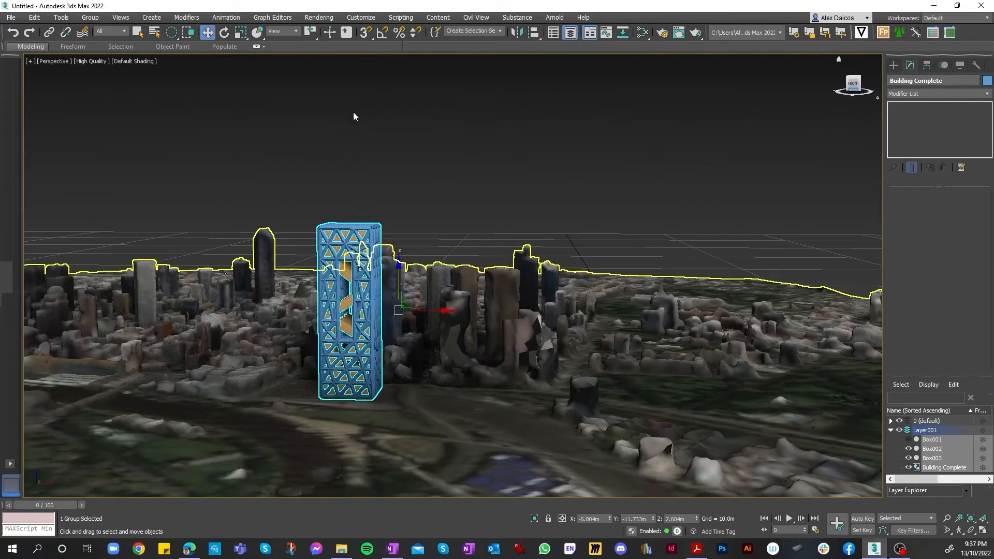
click(237, 33)
drag(401, 295, 401, 322)
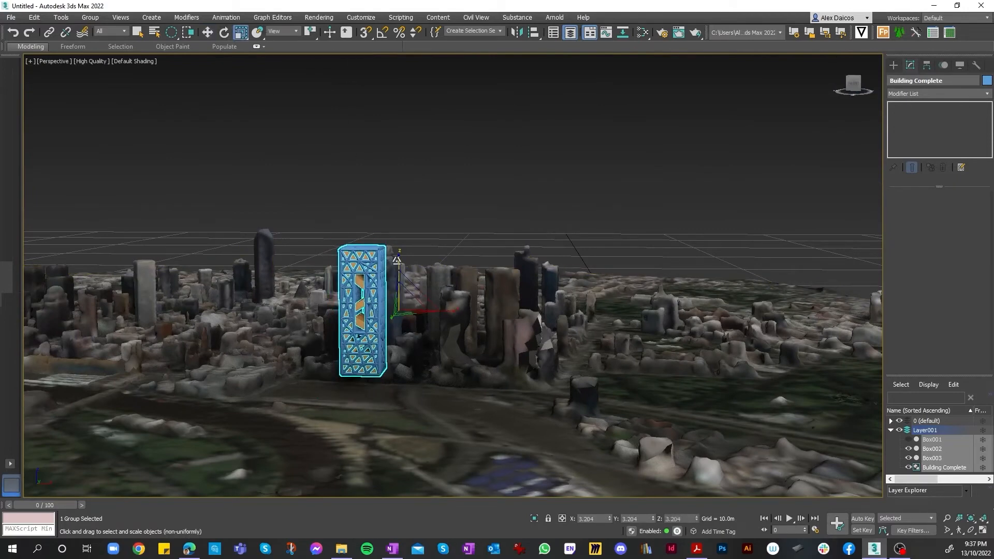
click(207, 33)
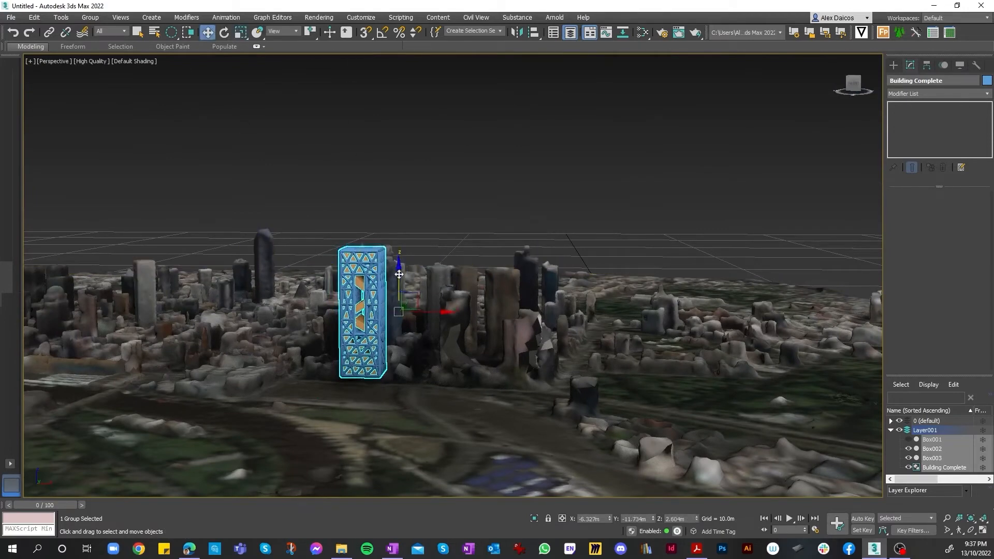
drag(399, 265, 399, 290)
drag(454, 342, 428, 342)
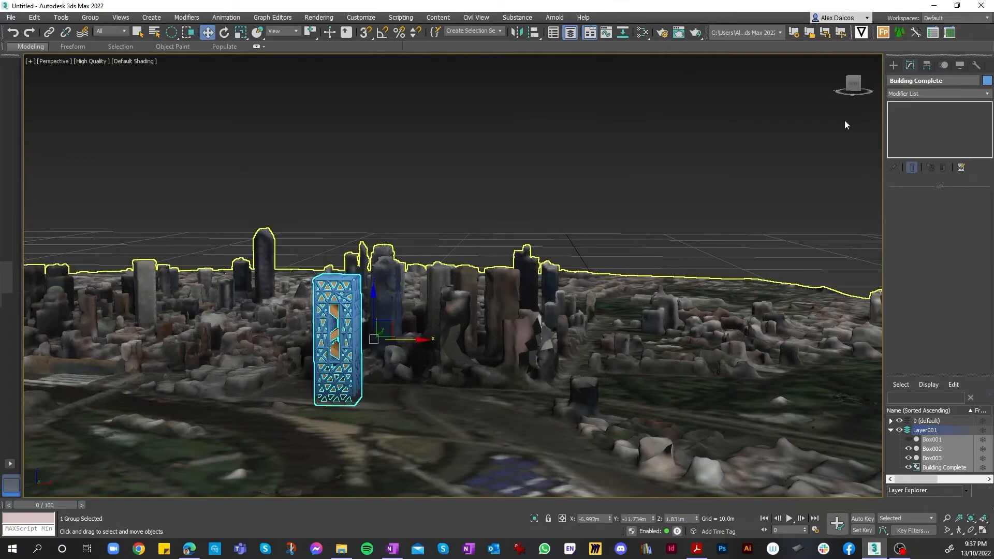
- Shift the building along X to about -7.7 m, adjust its position on the site and rotate it about -8.4° around Z
drag(855, 85, 829, 95)
alt+middle_drag(499, 306, 572, 326)
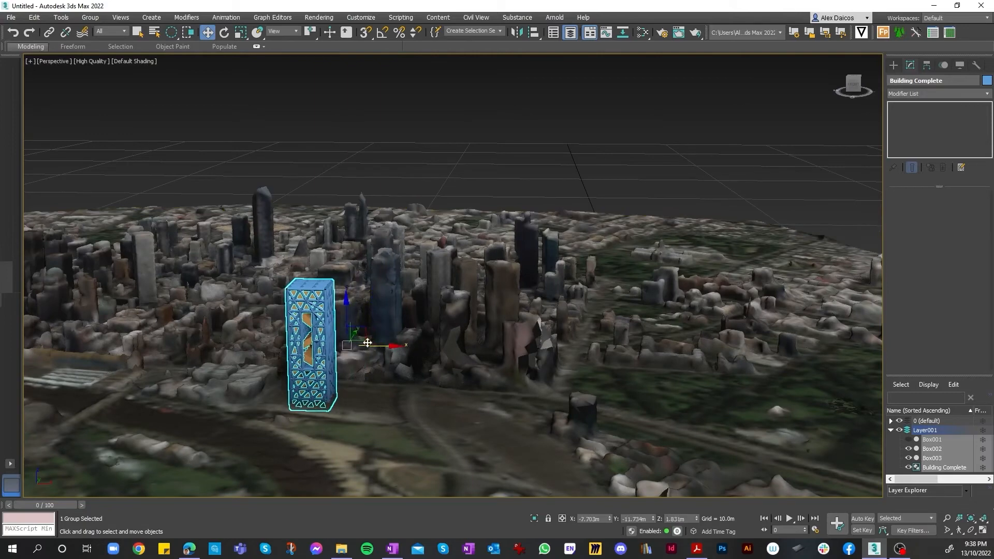
drag(358, 333, 361, 328)
key(e)
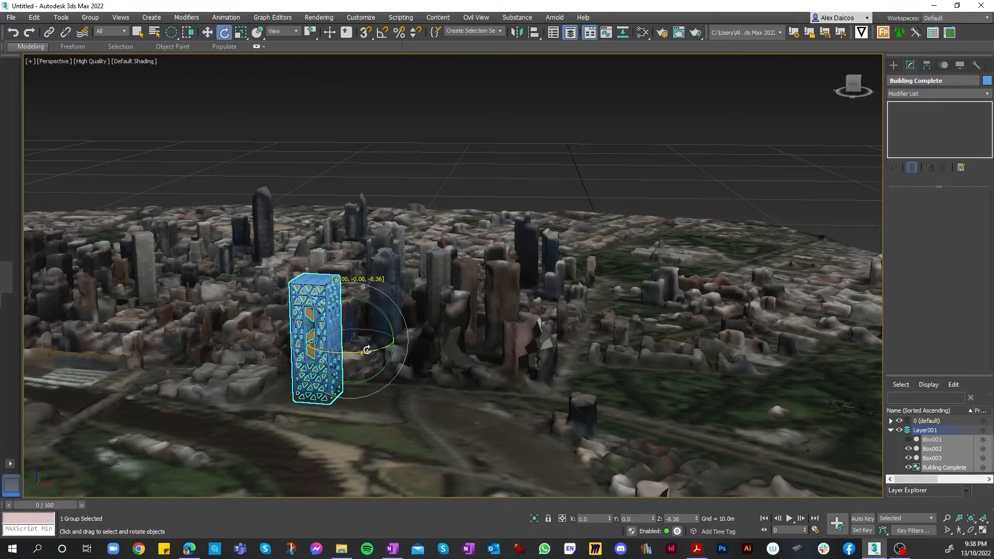
- Deselect the building and examine its size, height and placement against the surrounding city towers from near and far
mouse_move(854, 88)
mouse_down()
mouse_move(855, 75)
mouse_move(872, 75)
mouse_move(862, 103)
mouse_move(871, 77)
mouse_move(856, 83)
mouse_up()
scroll(399, 342, up, 4)
scroll(399, 342, down, 6)
click(470, 174)
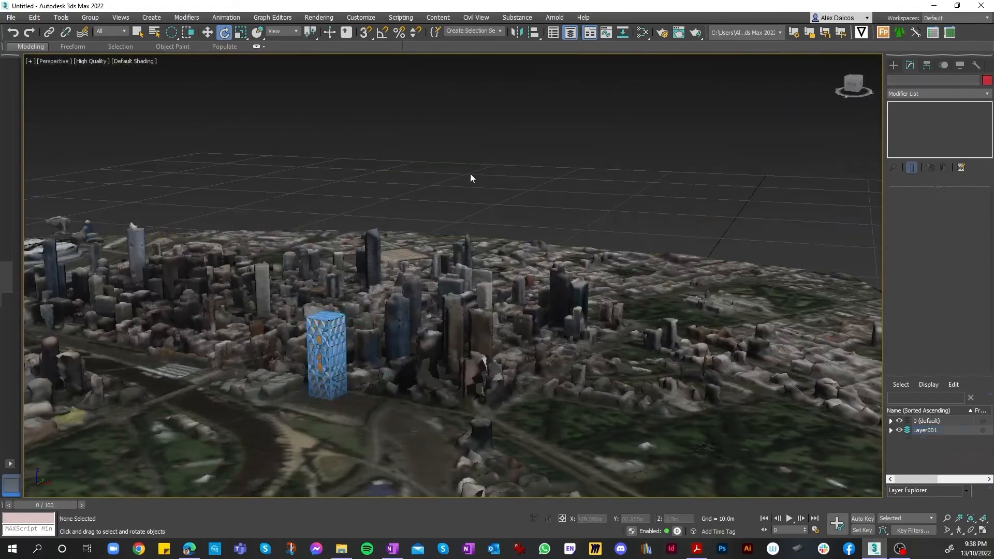
scroll(311, 333, up, 4)
scroll(311, 334, down, 6)
scroll(311, 334, up, 3)
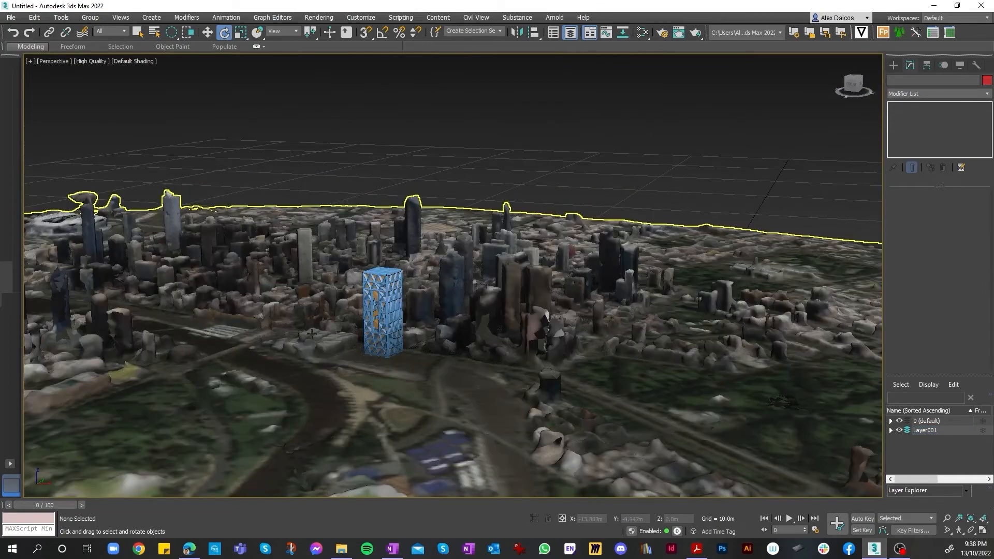
scroll(312, 333, up, 3)
scroll(545, 194, down, 6)
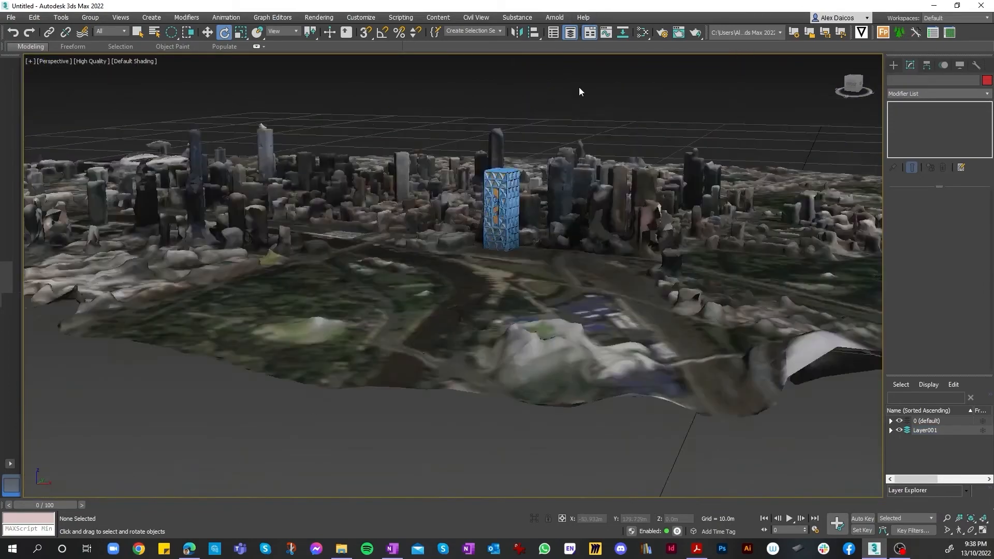
scroll(534, 157, up, 4)
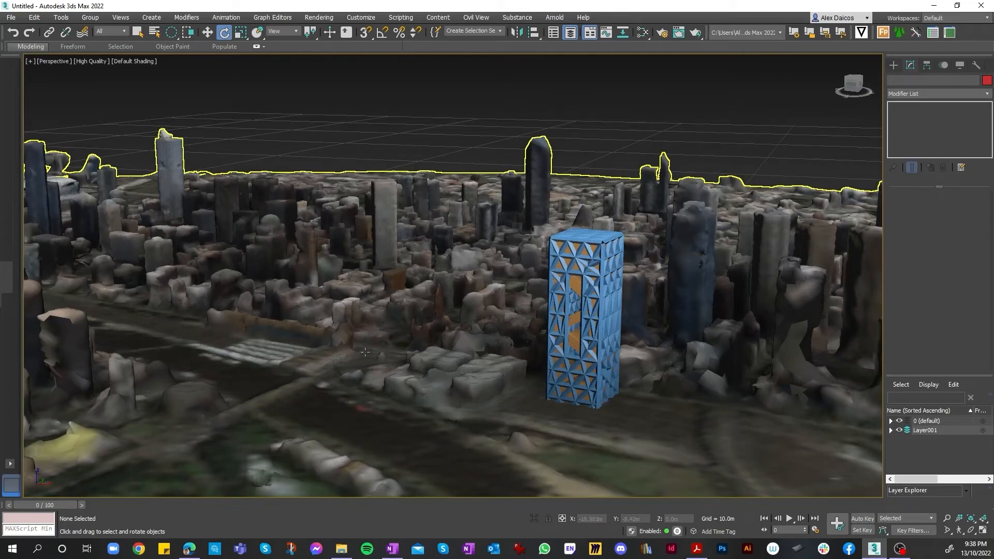
scroll(365, 352, down, 4)
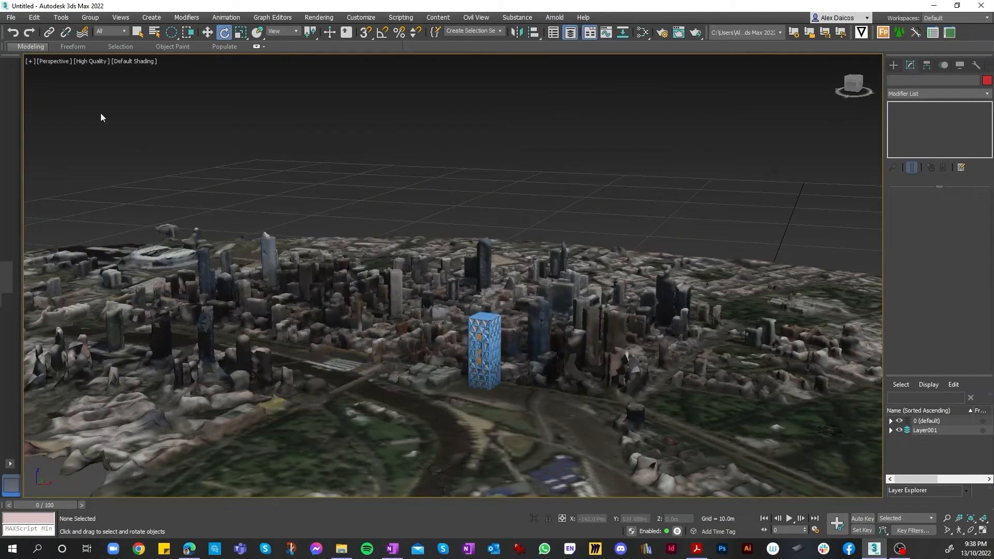
- Open the Cesium ion exporter for the scene
click(14, 19)
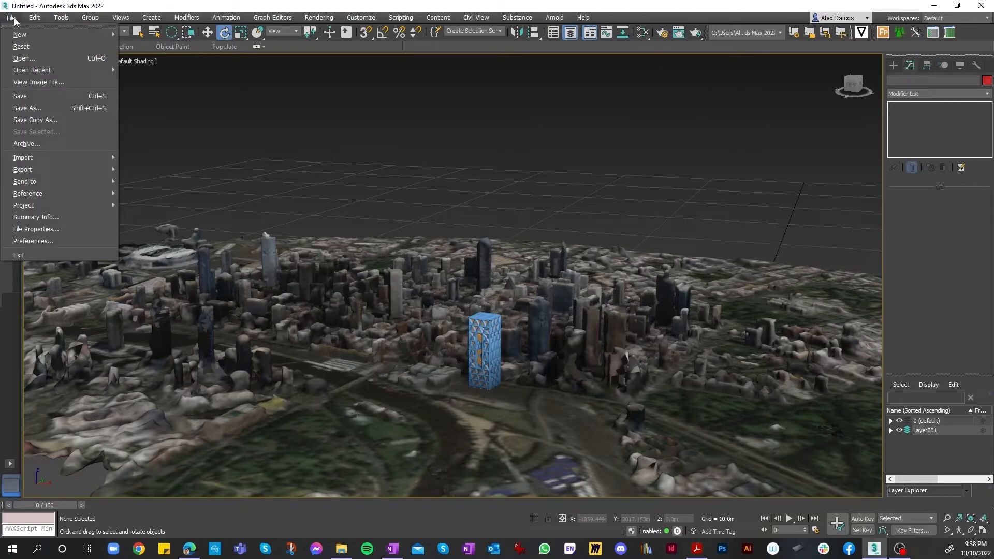
click(15, 20)
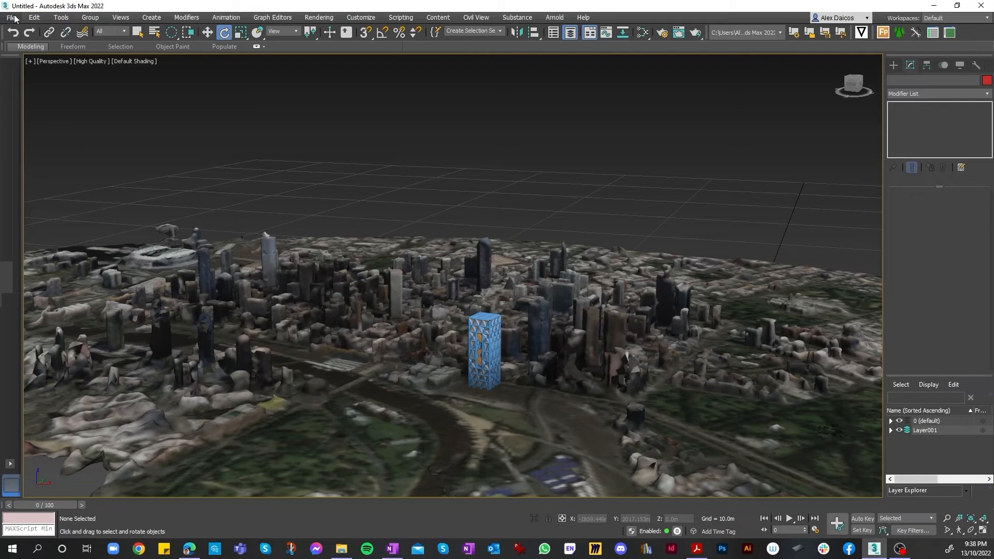
click(15, 19)
mouse_move(54, 154)
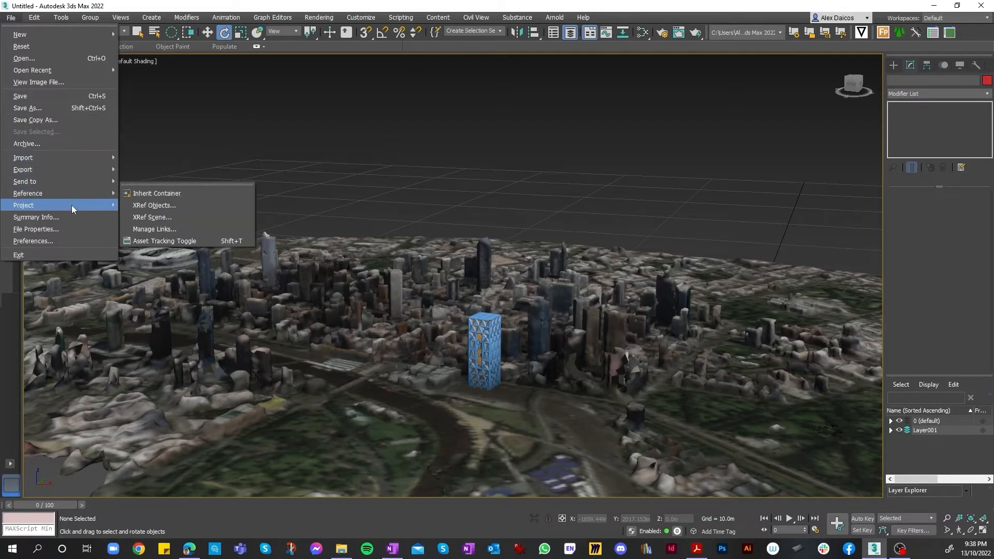
mouse_move(83, 170)
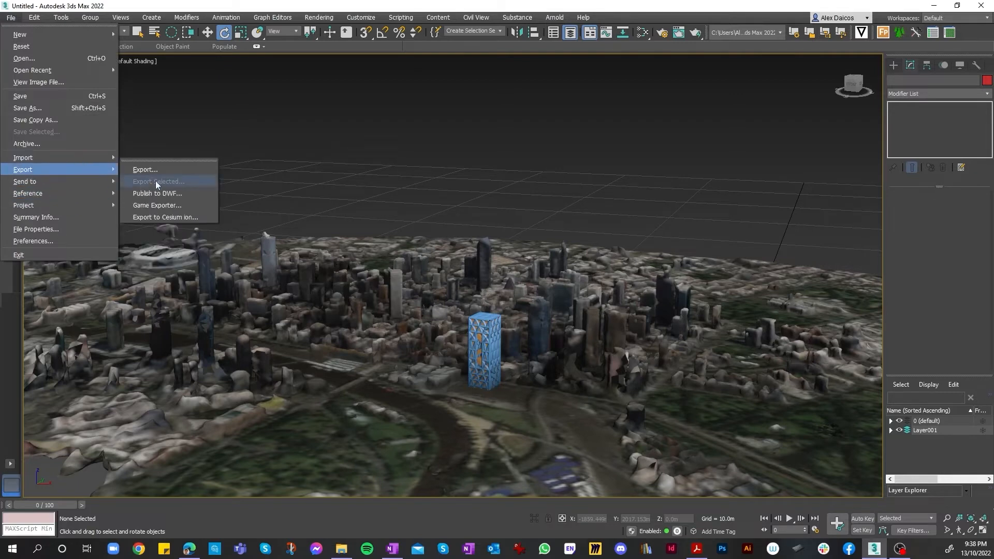
click(154, 219)
- Name the Cesium ion asset "FedSq East Tower Demo"
click(465, 230)
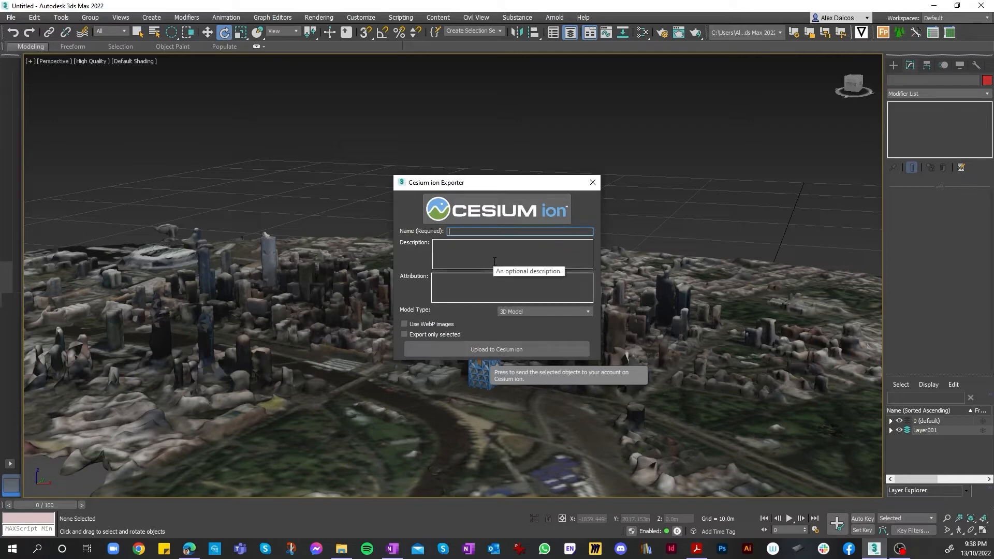
mouse_move(501, 184)
mouse_down()
mouse_move(543, 166)
mouse_move(496, 166)
mouse_move(486, 155)
mouse_move(495, 153)
mouse_move(492, 194)
mouse_up()
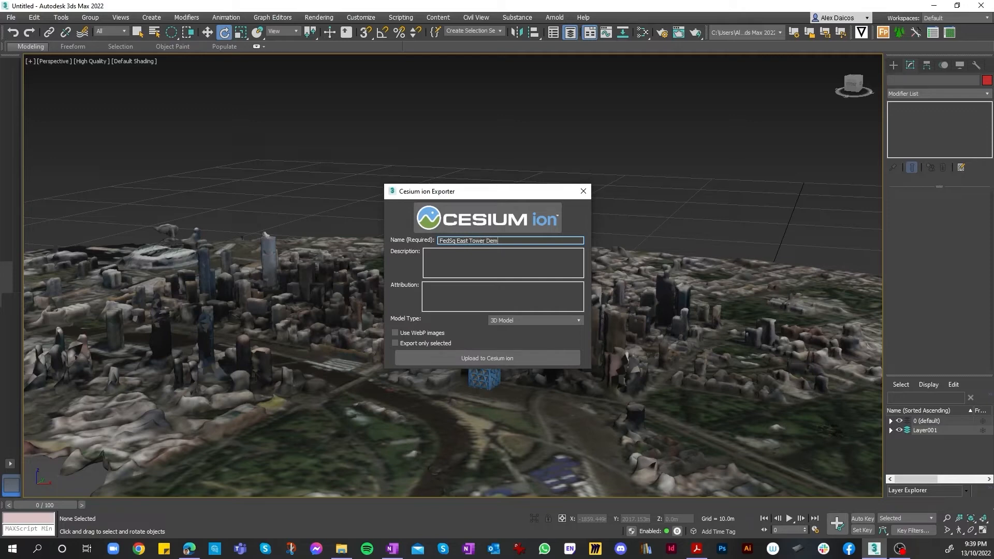
key(BackSpace)
key(Tab)
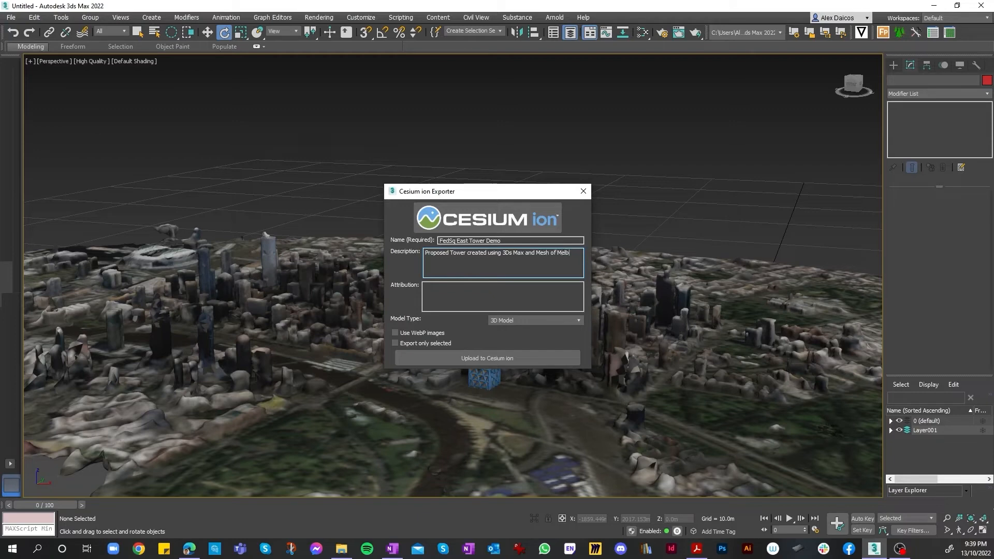
- Describe the asset as a proposed tower created using 3Ds Max and a Meshroom mesh of Melbourne, and attribute it to the creator's username and Google Maps
text(ne.)
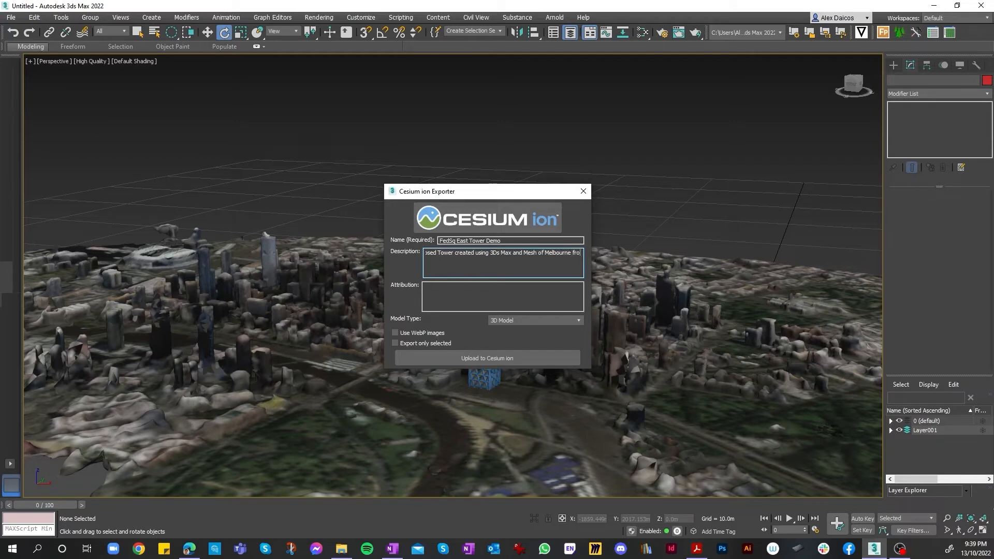
text(m Meshroo)
text(m)
text(are)
click(503, 284)
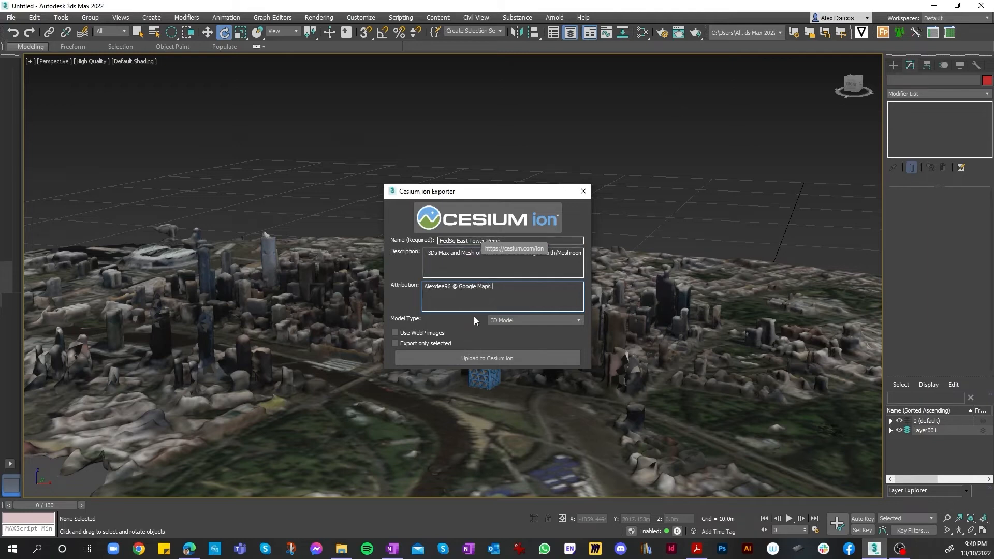
- Replace the @ sign in the attribution with "and" between the creator's username and Google Maps
click(459, 289)
key(BackSpace)
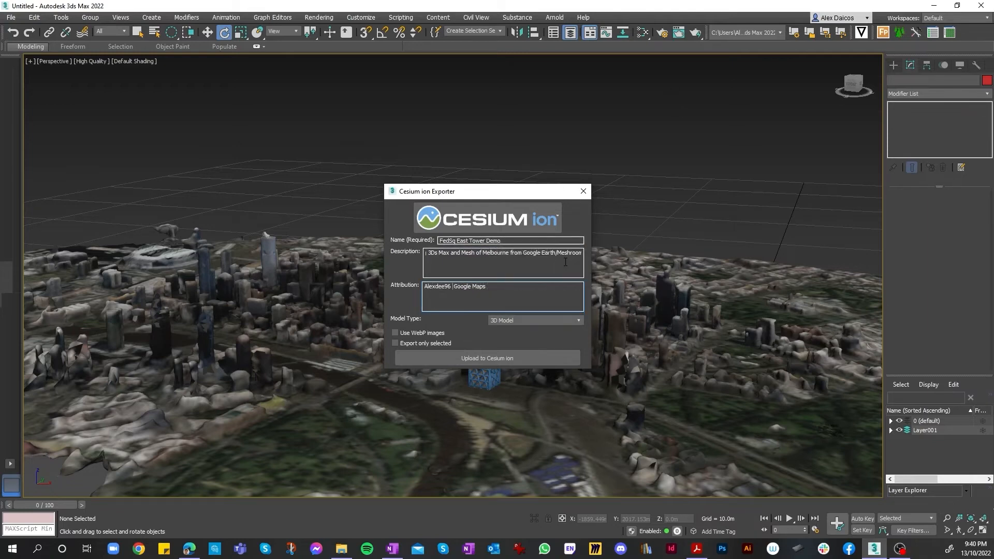
text(anm)
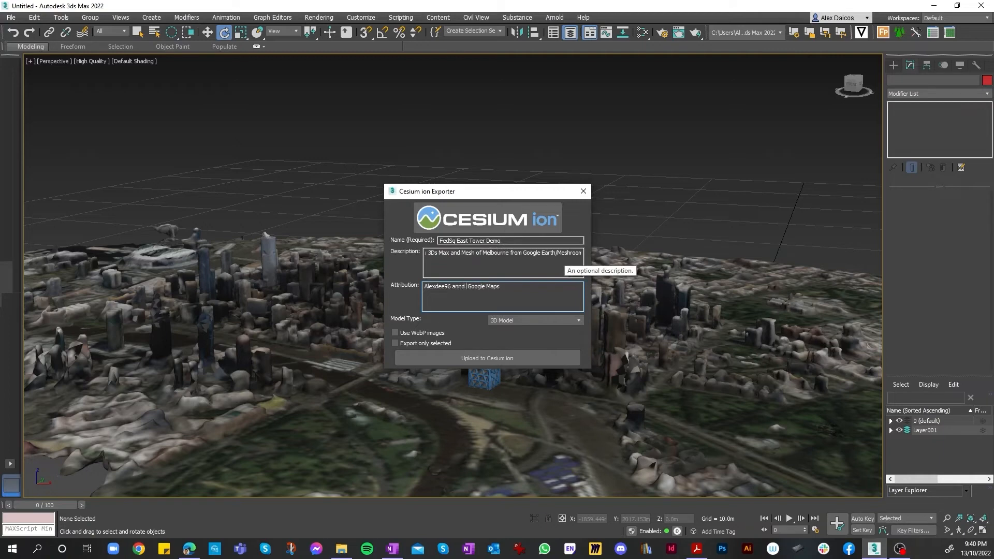
key(BackSpace)
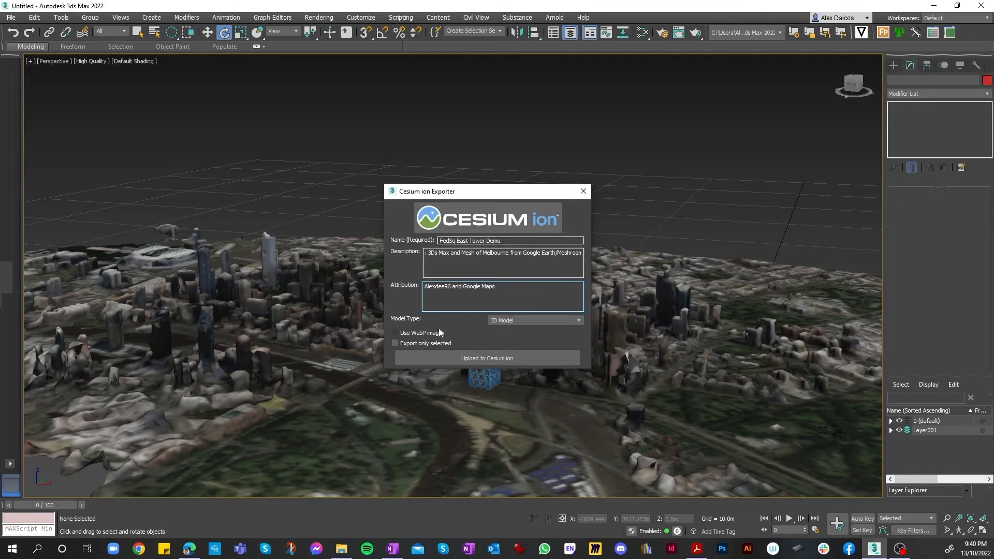
- Keep the model type as 3D Model and upload the scene to Cesium ion
click(521, 321)
click(523, 321)
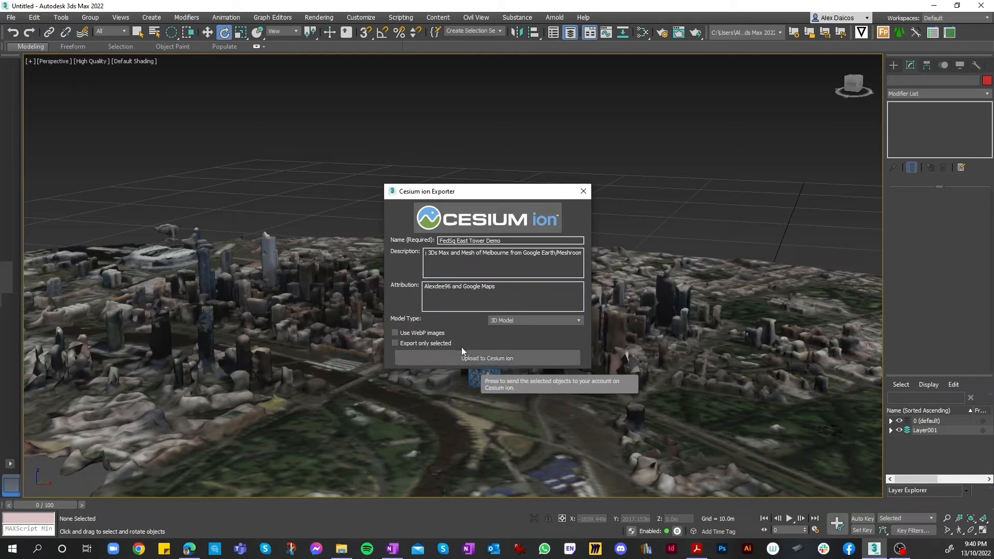
click(477, 358)
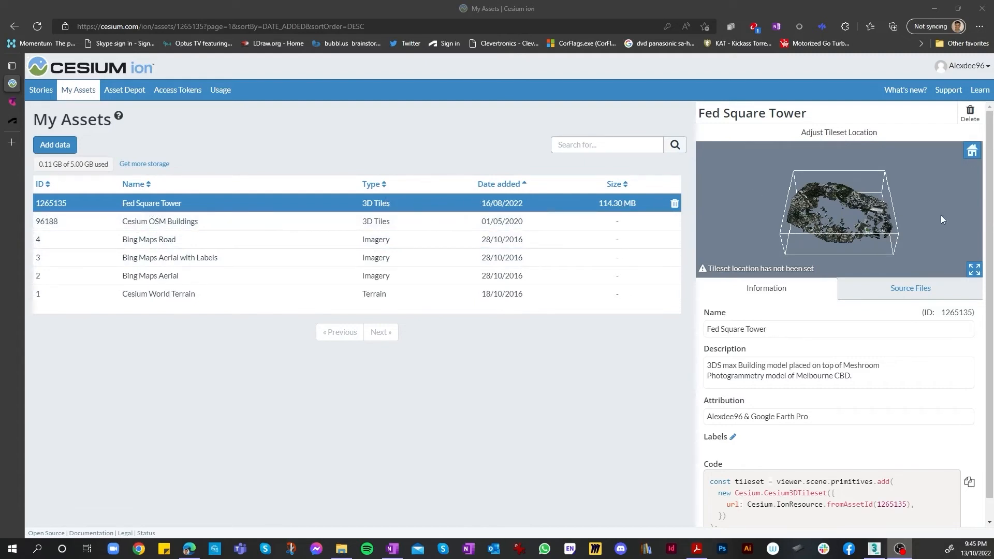
- Examine the Fed Square Tower asset's preview, checking the tower and surrounding Melbourne mesh from near and far
scroll(798, 226, up, 5)
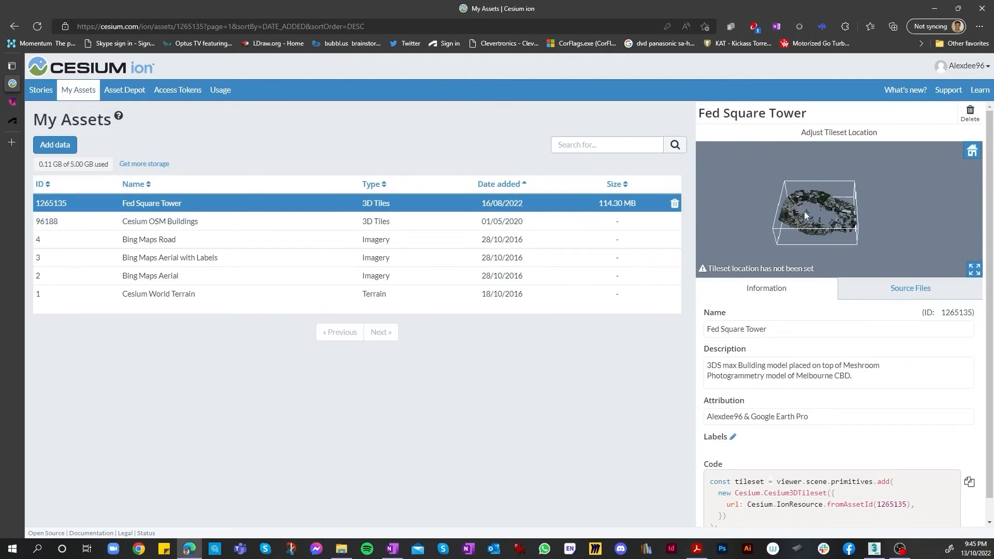
scroll(806, 220, down, 5)
scroll(775, 214, up, 4)
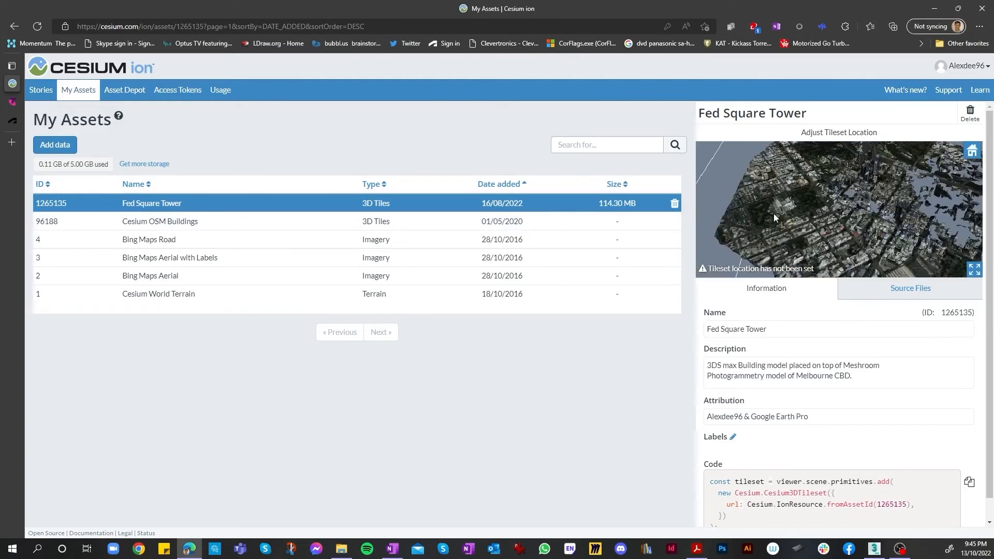
scroll(827, 186, down, 3)
scroll(846, 168, up, 4)
scroll(828, 178, down, 4)
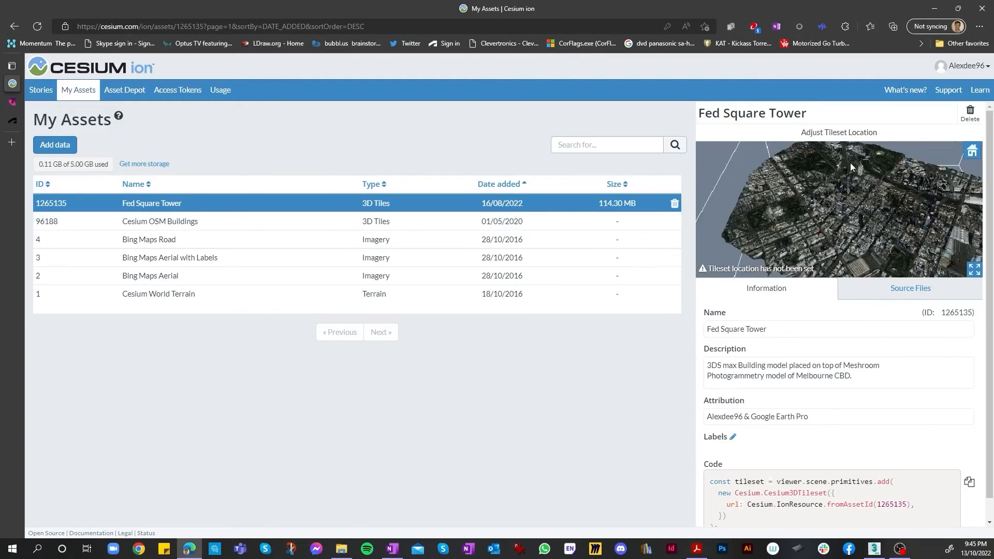
scroll(850, 163, up, 4)
scroll(850, 179, up, 3)
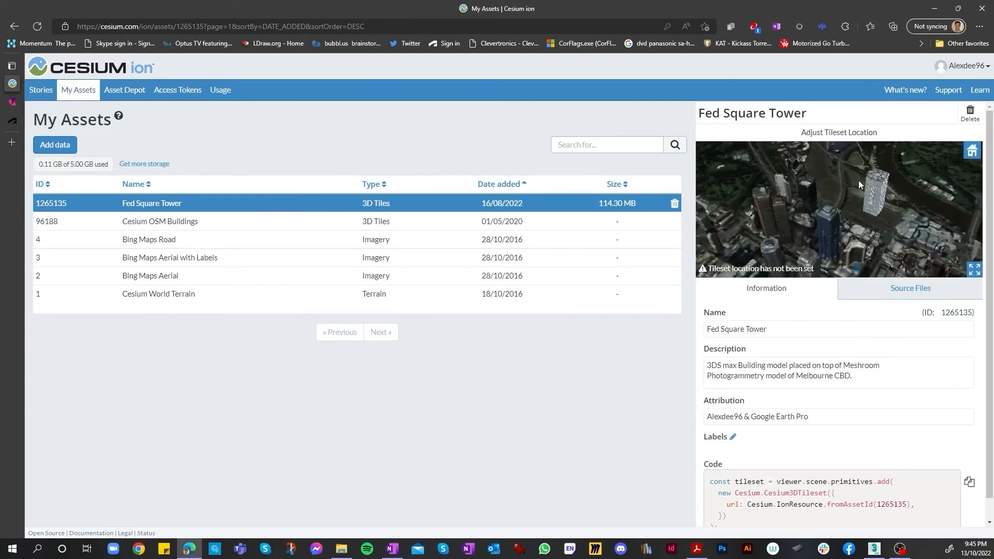
scroll(841, 208, up, 3)
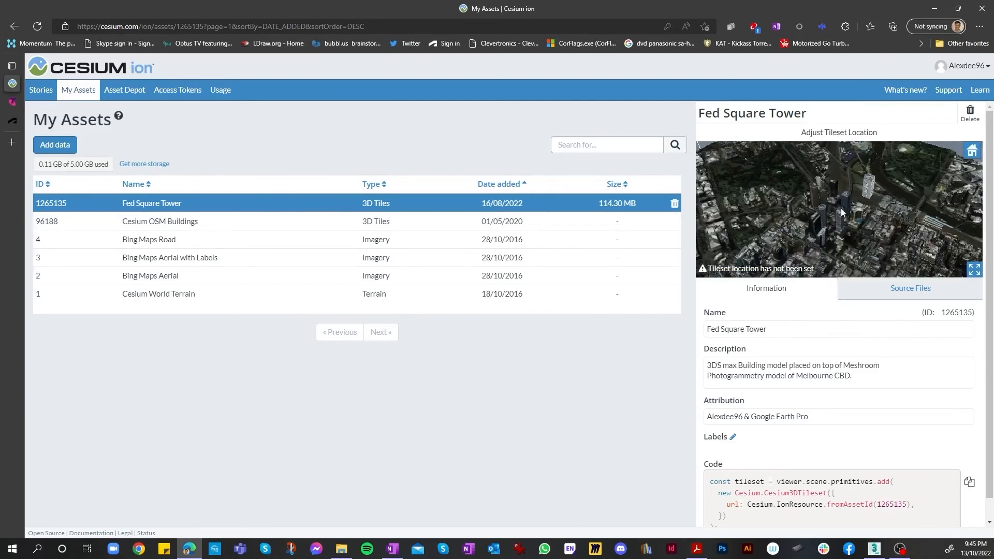
scroll(874, 196, up, 2)
drag(874, 195, 863, 241)
scroll(837, 236, down, 5)
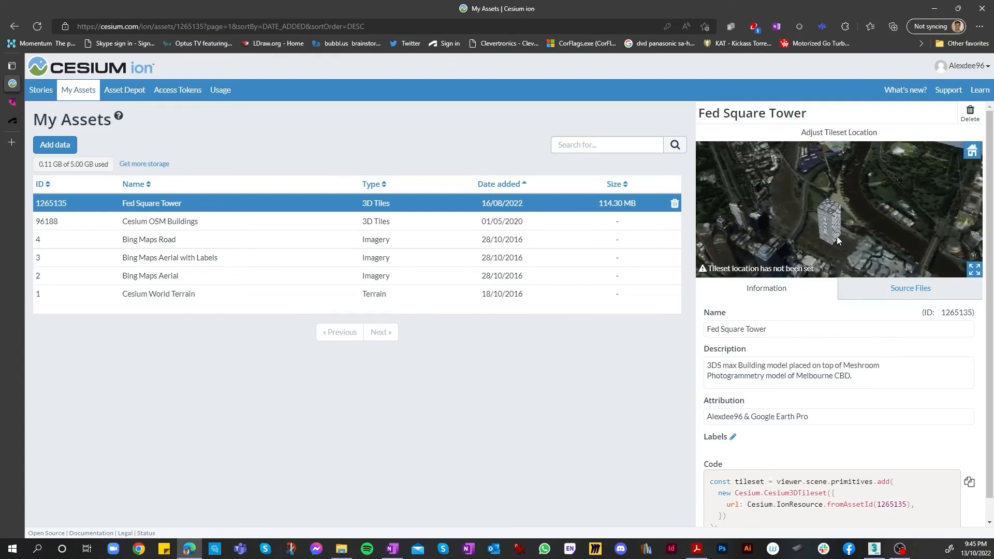
scroll(813, 223, up, 5)
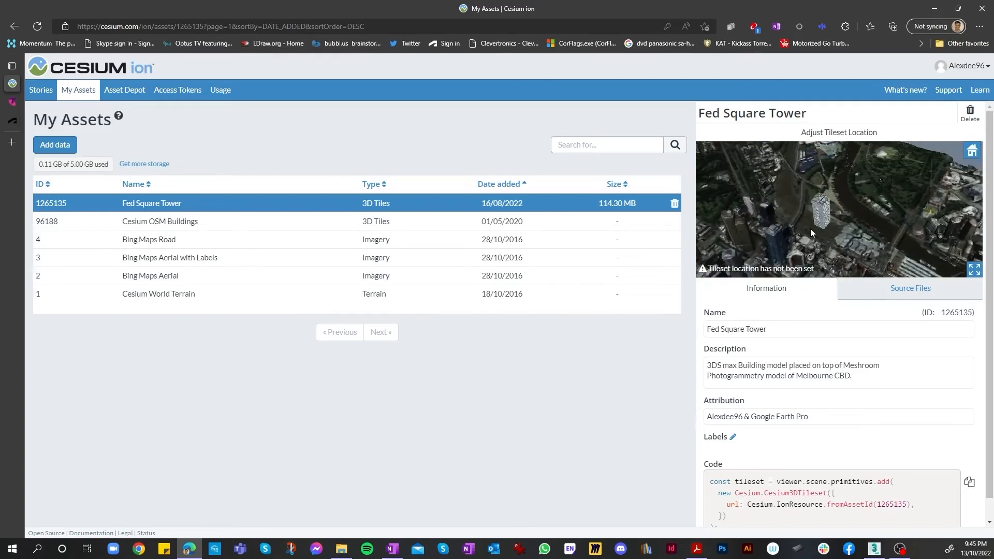
scroll(823, 239, up, 3)
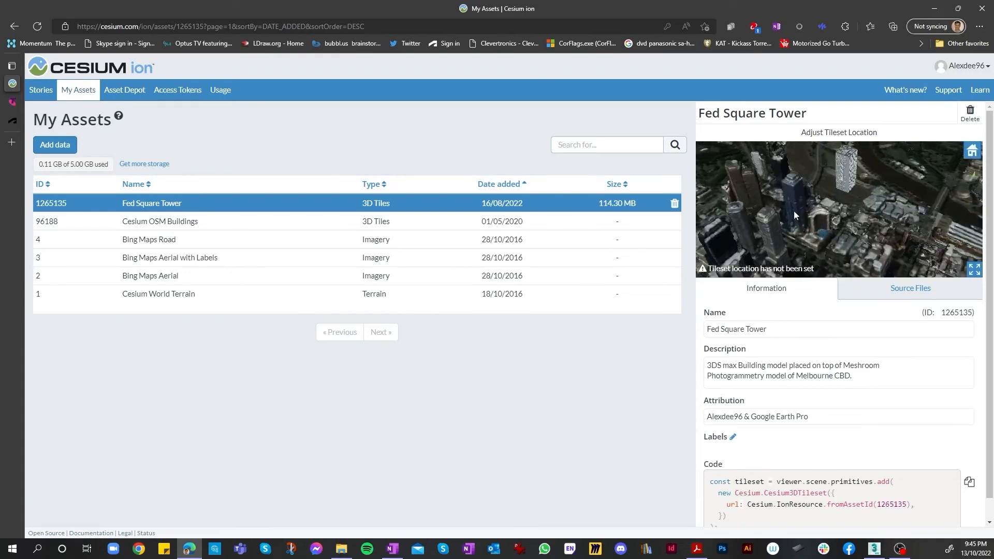
drag(794, 211, 869, 197)
scroll(818, 158, down, 4)
scroll(826, 189, up, 4)
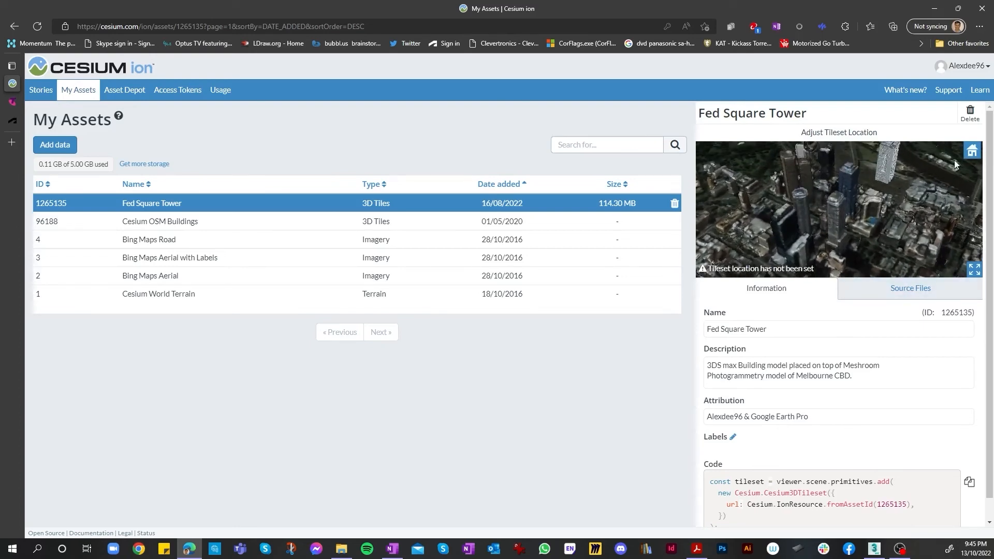
drag(918, 218, 853, 205)
scroll(776, 229, down, 5)
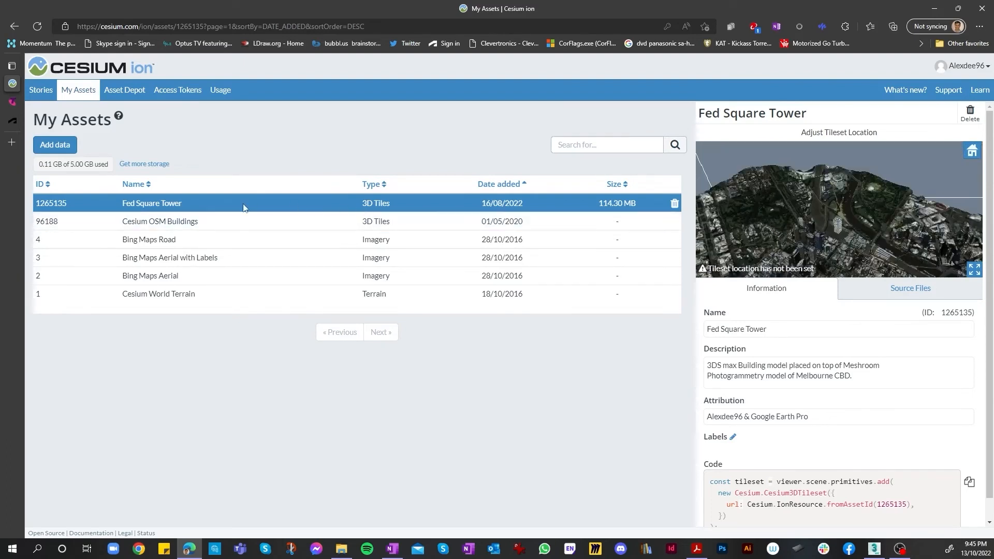
- Open the complete code example for the Fed Square Tower asset and view its tower within the city
click(170, 208)
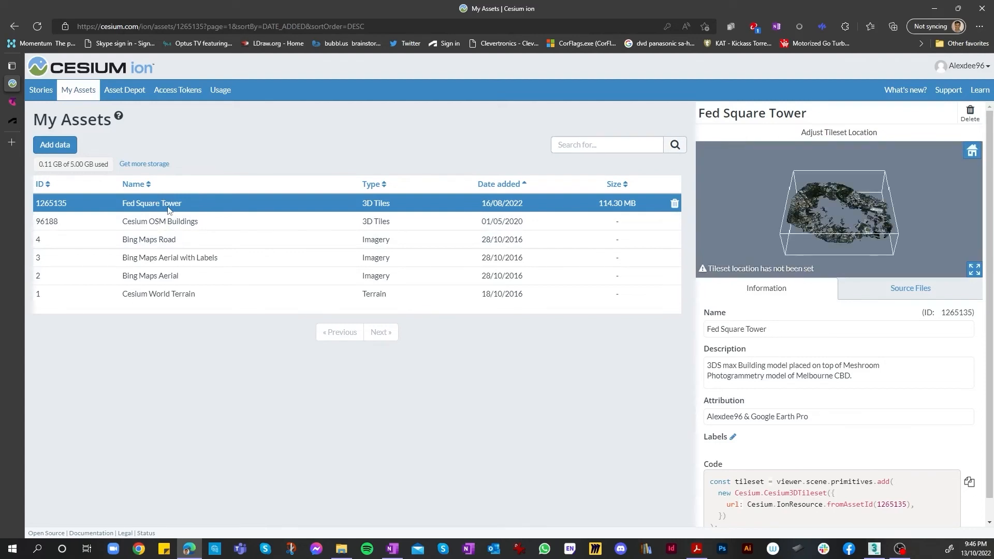
scroll(812, 393, down, 1)
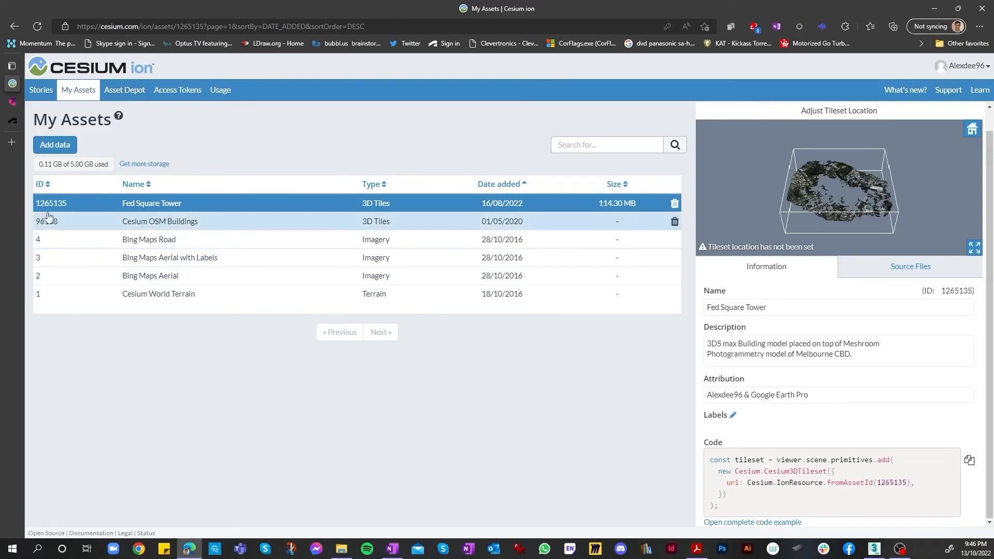
click(66, 203)
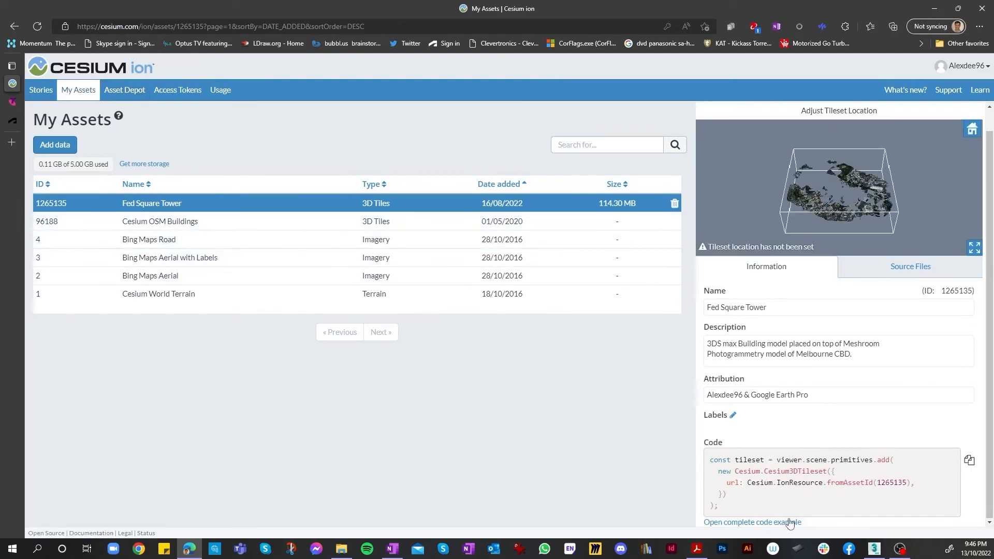
click(788, 522)
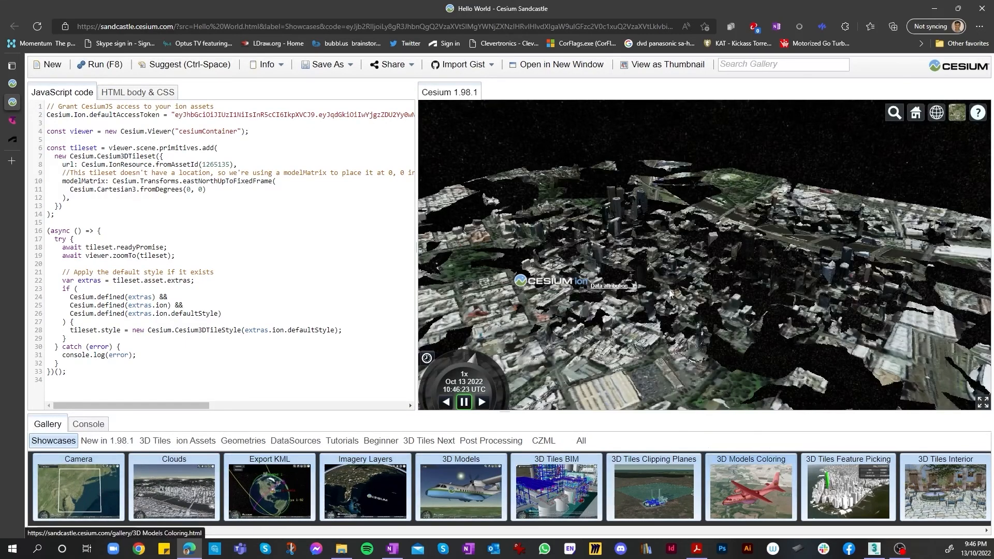
scroll(670, 294, up, 8)
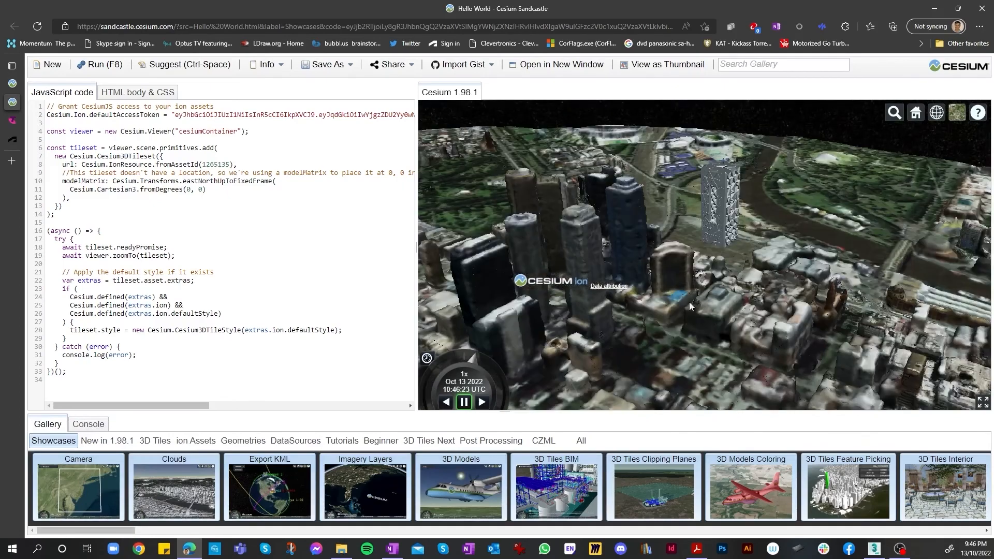
scroll(648, 388, down, 4)
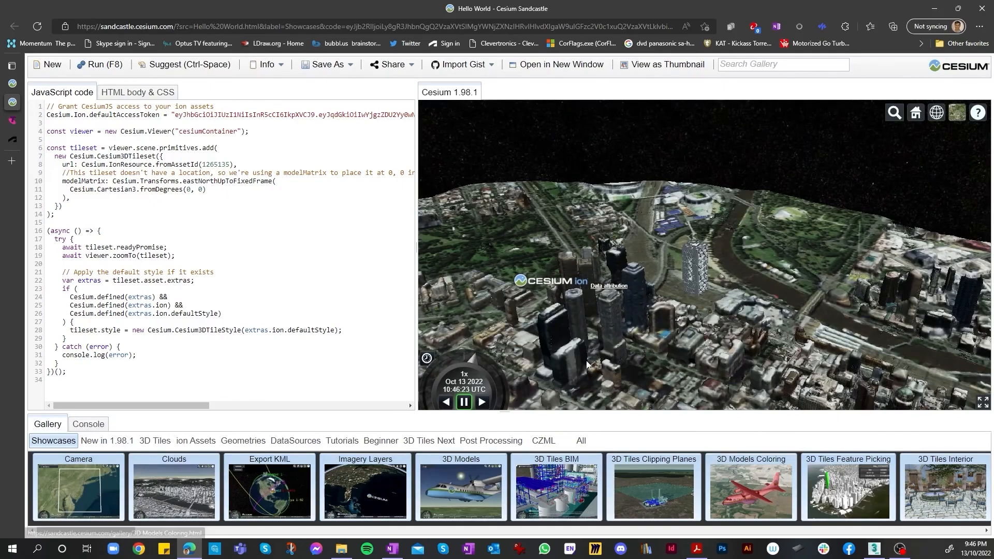
- Look at the 3D Tiles BIM and Camera showcases and show the available imagery choices for the Camera globe
click(584, 487)
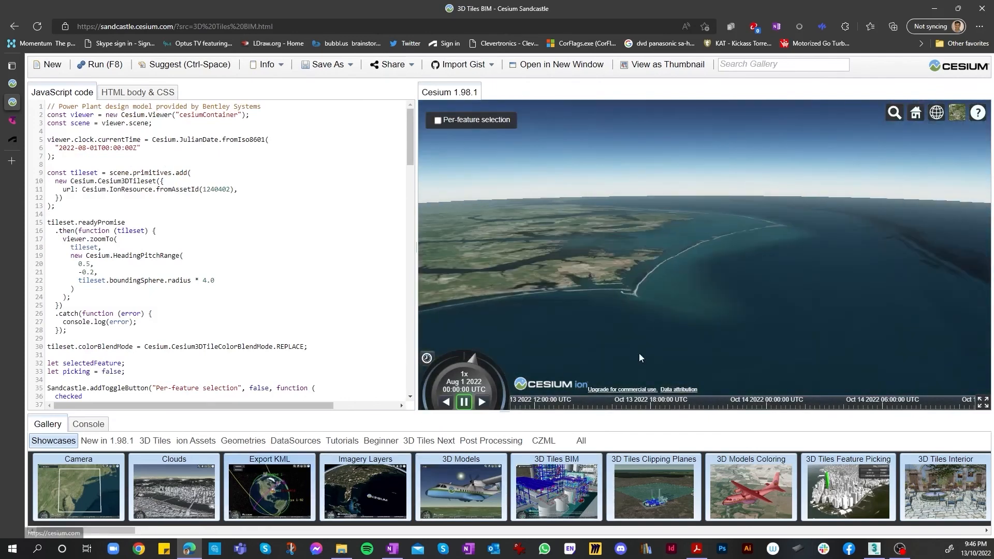
click(110, 462)
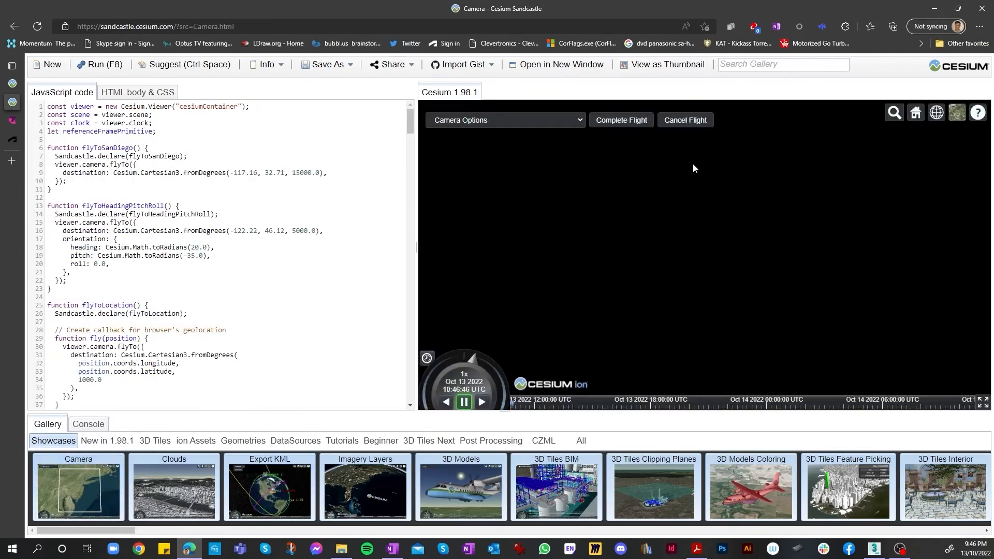
click(957, 112)
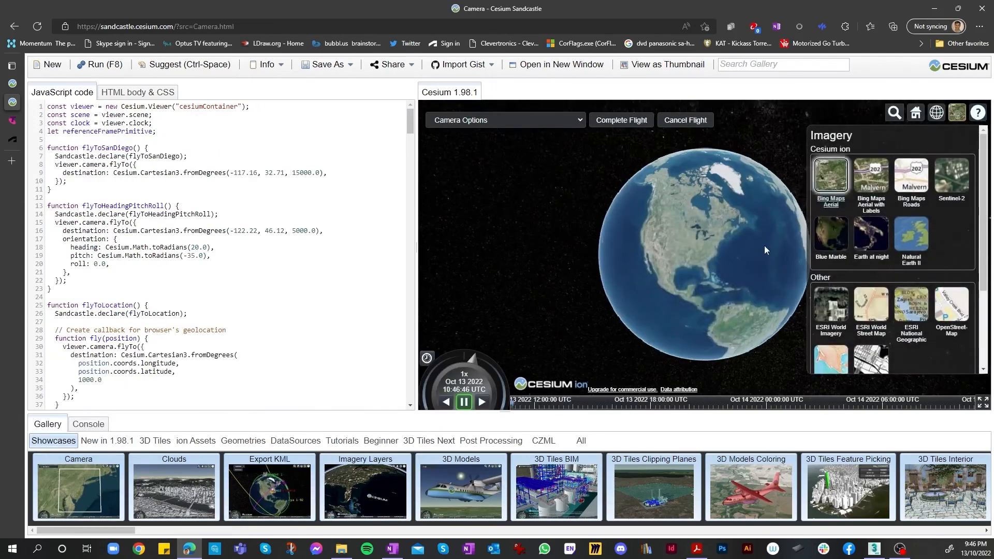
- Examine central Melbourne's aerial imagery around Federation Square on the globe, then return to the whole-globe home view
mouse_move(749, 253)
mouse_down()
mouse_move(657, 208)
mouse_move(607, 225)
mouse_move(736, 248)
mouse_up()
scroll(682, 253, up, 8)
scroll(625, 238, up, 5)
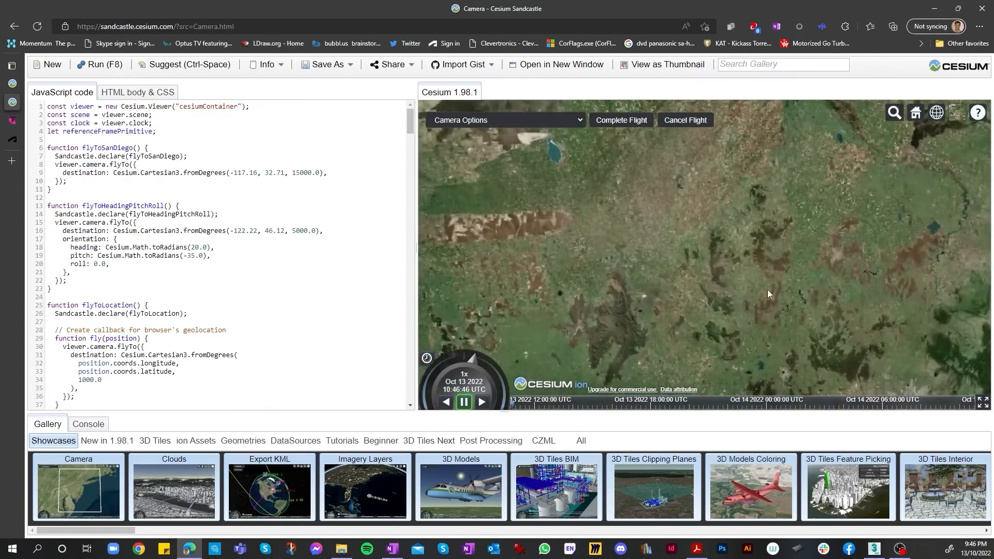
scroll(835, 280, down, 3)
scroll(698, 204, up, 10)
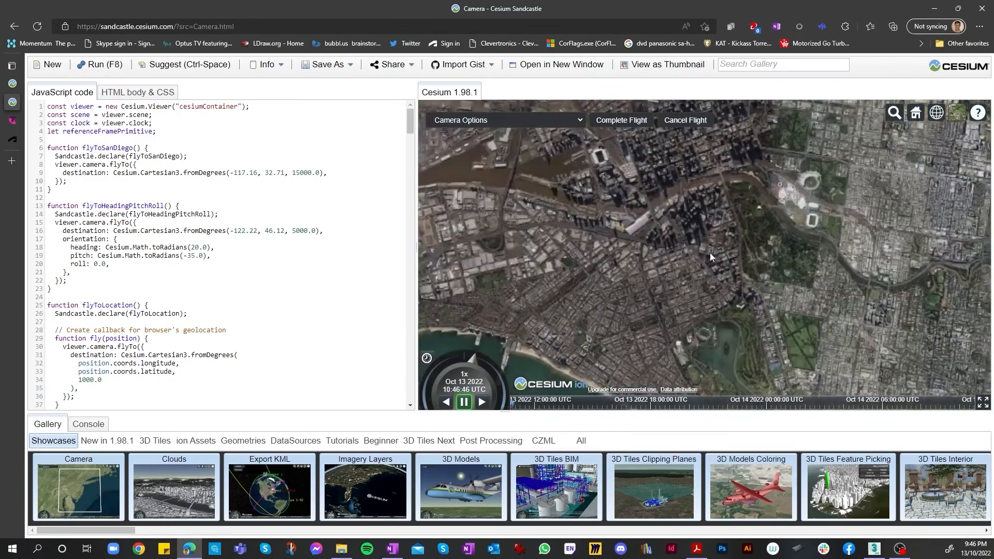
scroll(738, 231, up, 6)
scroll(754, 281, up, 3)
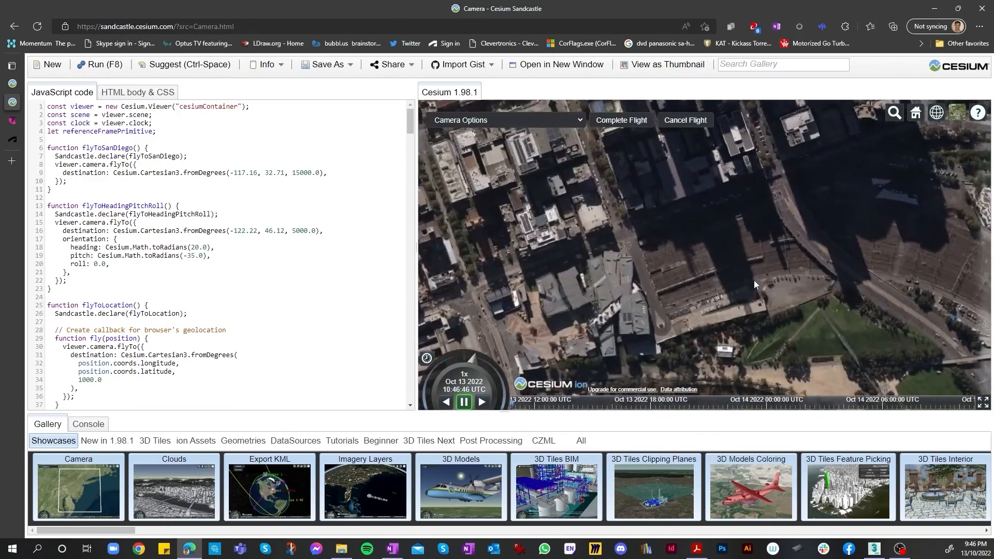
click(915, 113)
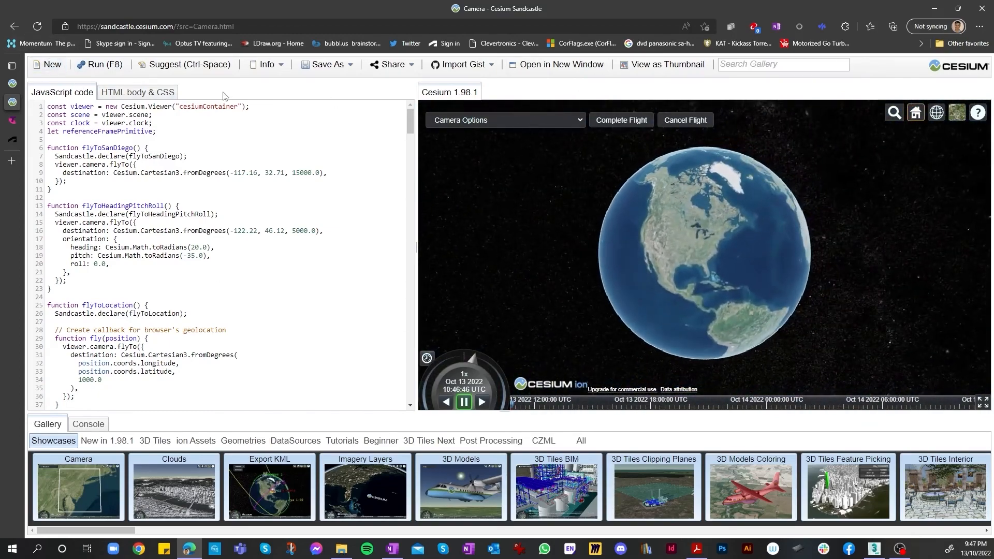
- Reopen the complete code example from the Fed Square Tower asset and slow its clock to about 0.72x
click(12, 26)
click(12, 26)
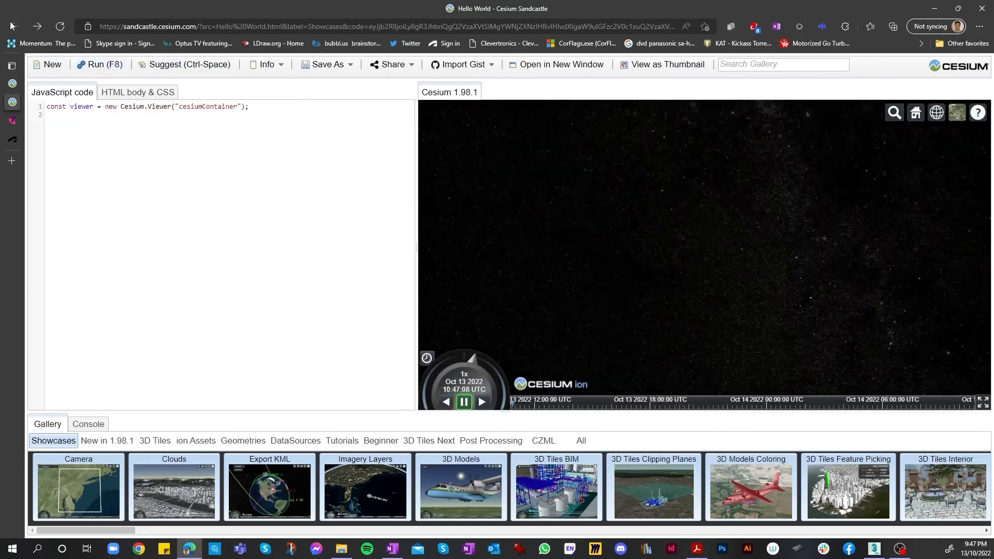
click(13, 84)
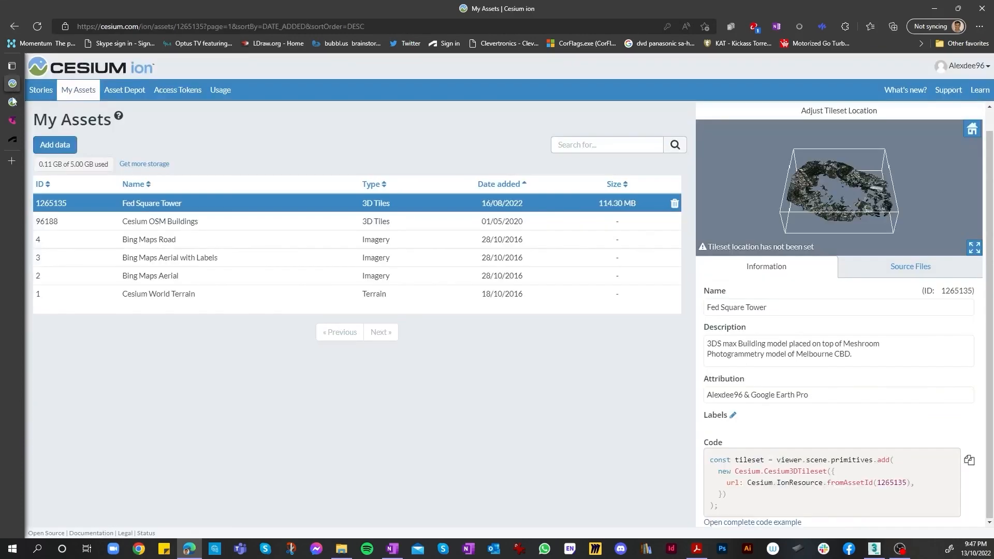
click(769, 522)
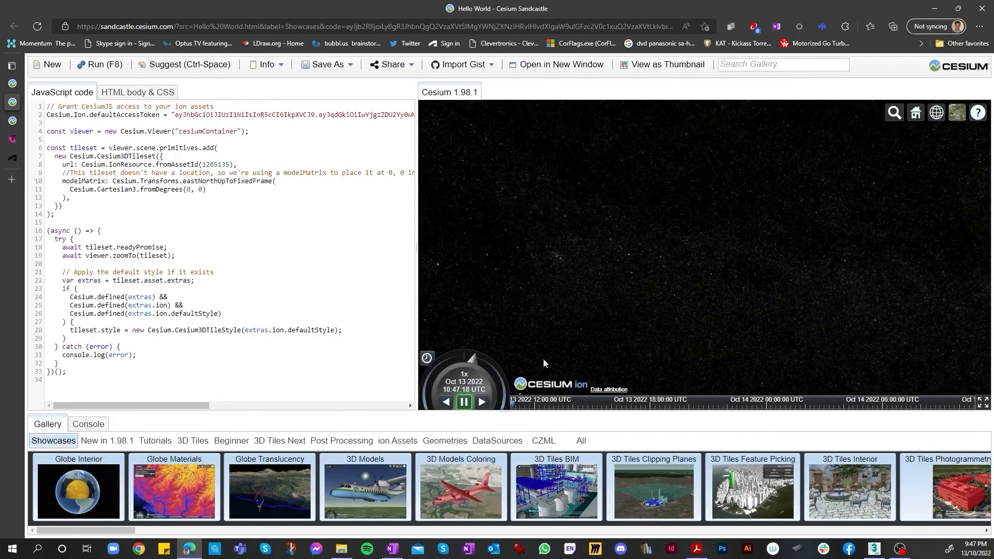
mouse_move(472, 359)
mouse_down()
mouse_move(459, 362)
mouse_move(473, 365)
mouse_up()
- Examine the tower's facade and its position beside the river and city towers, both up close and from afar
scroll(655, 208, up, 6)
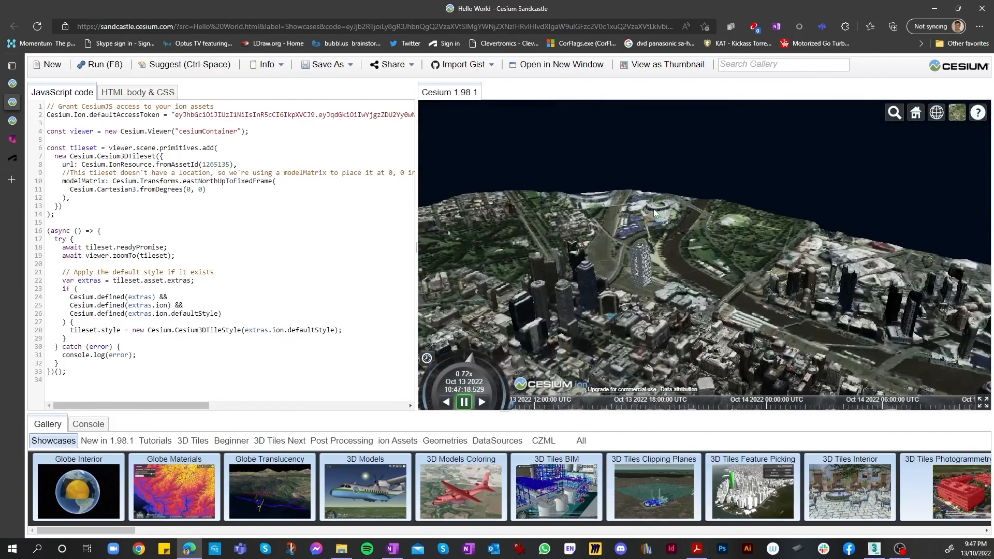
scroll(652, 290, down, 3)
mouse_move(661, 276)
middle_down()
mouse_move(549, 228)
mouse_move(771, 193)
mouse_move(659, 287)
middle_up()
scroll(562, 308, up, 5)
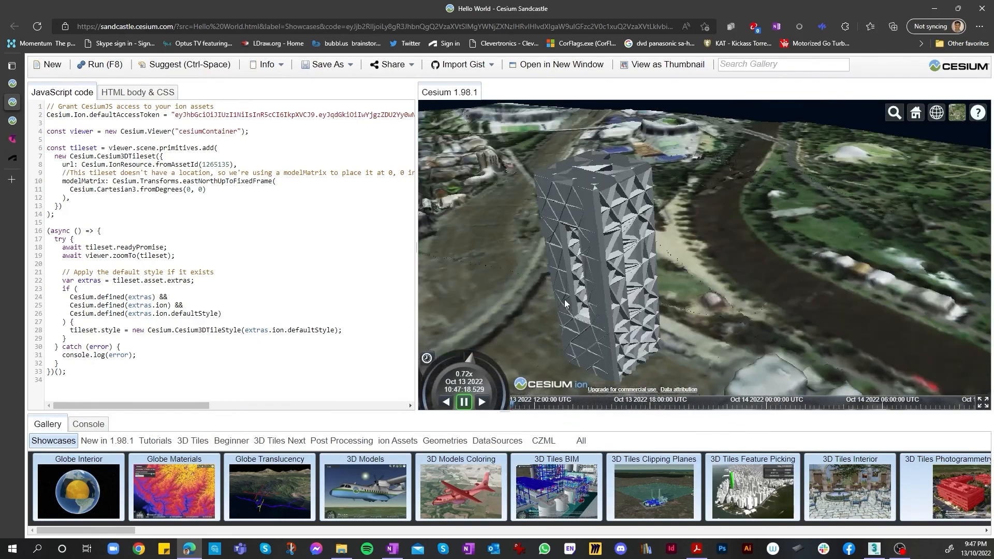
scroll(565, 304, down, 5)
scroll(510, 291, up, 3)
drag(629, 280, 703, 257)
scroll(703, 256, down, 3)
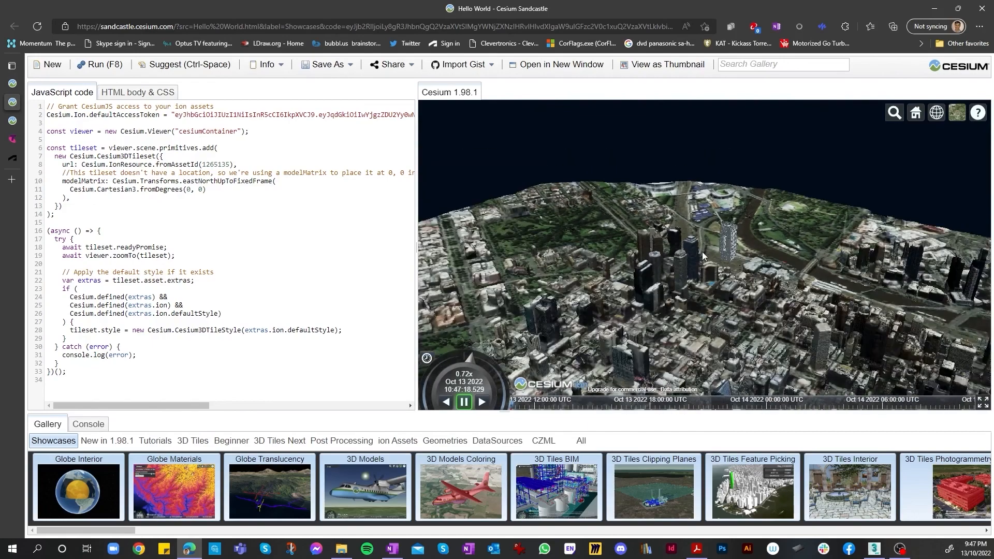
scroll(703, 257, up, 4)
drag(835, 262, 730, 304)
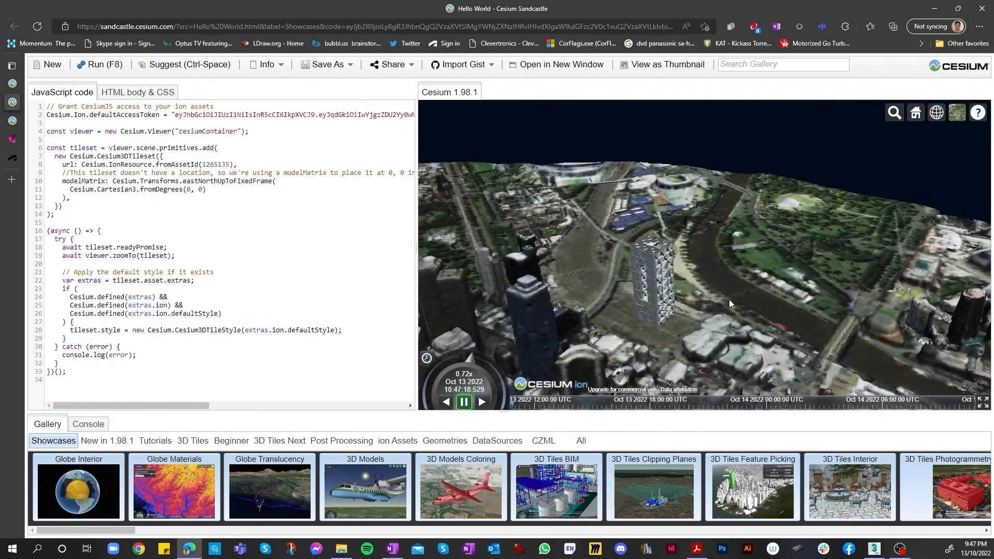
- Examine the tower against the surrounding skyscrapers, rail yards, river and parkland from several angles and distances
scroll(730, 304, down, 5)
drag(694, 248, 756, 259)
scroll(674, 233, up, 4)
drag(642, 197, 489, 248)
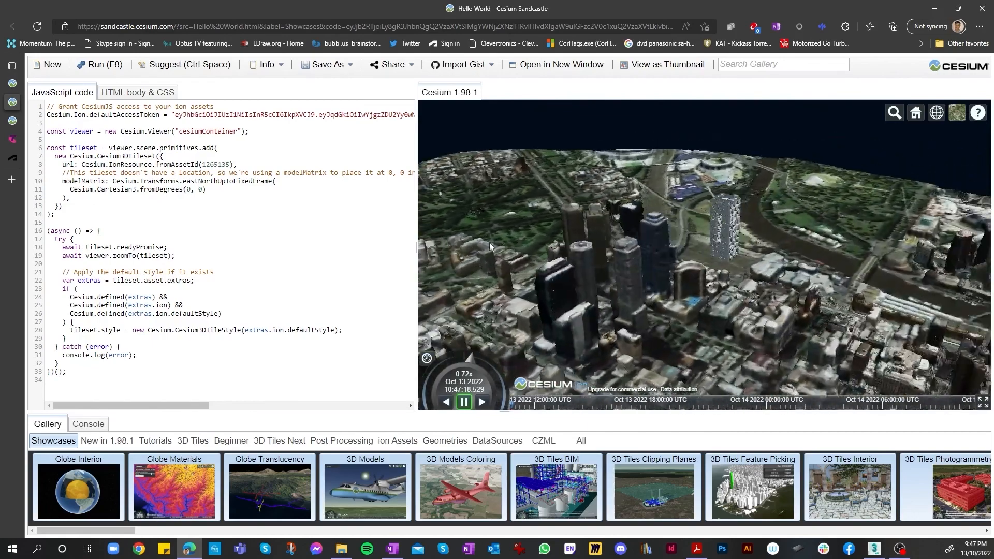
scroll(655, 247, up, 3)
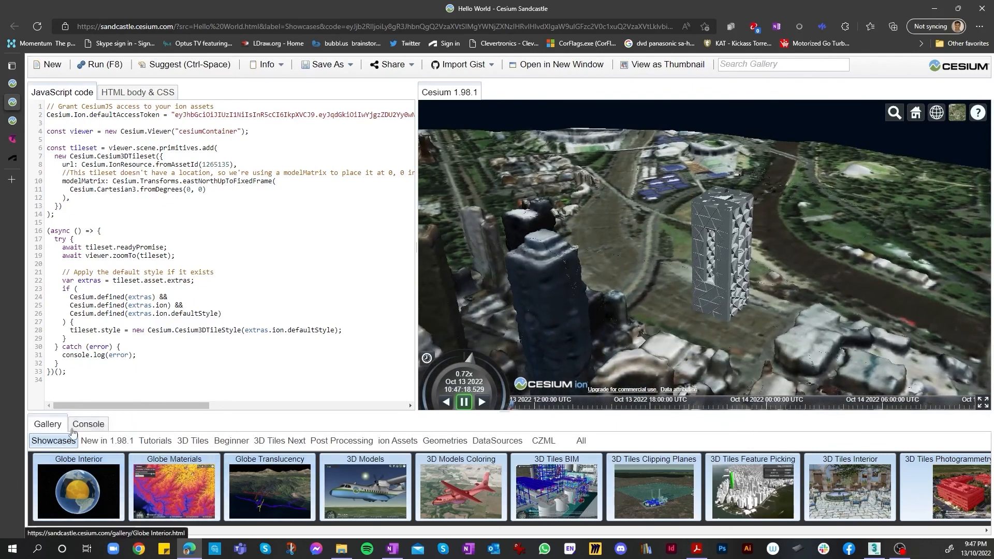
drag(784, 252, 647, 271)
scroll(518, 279, down, 4)
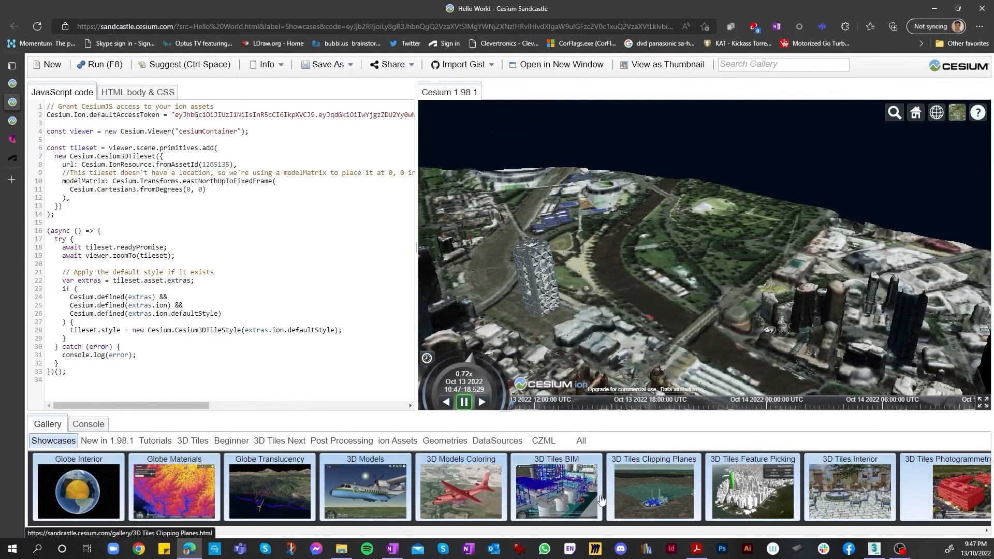
- Look through the Showcases examples as far as Callback Property and check the console output before returning to the gallery
scroll(668, 517, down, 1)
scroll(667, 517, down, 7)
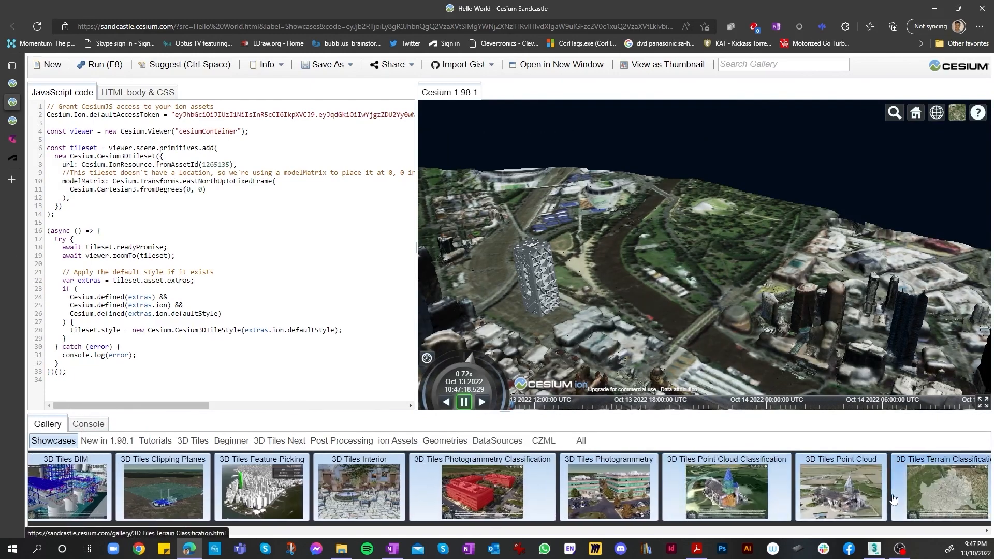
scroll(835, 488, down, 6)
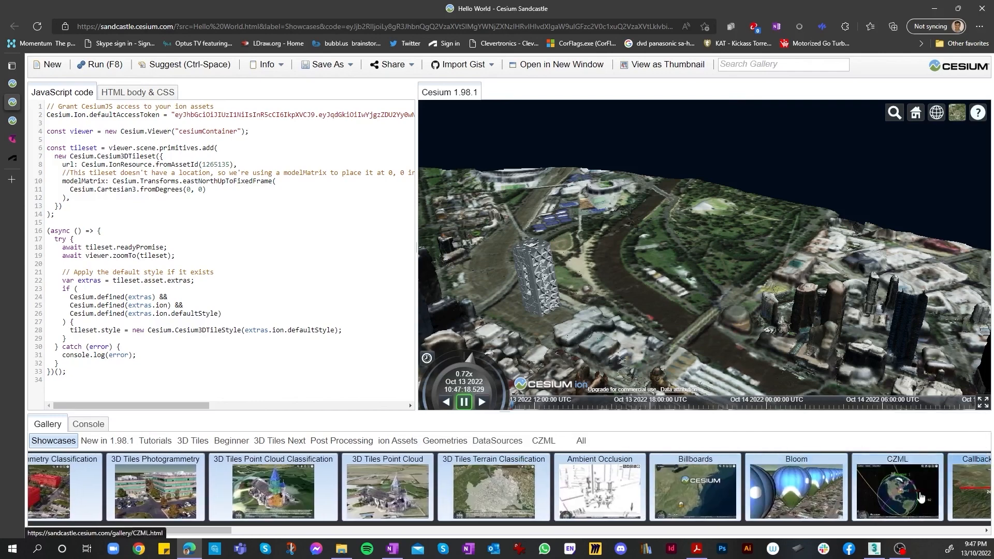
click(77, 425)
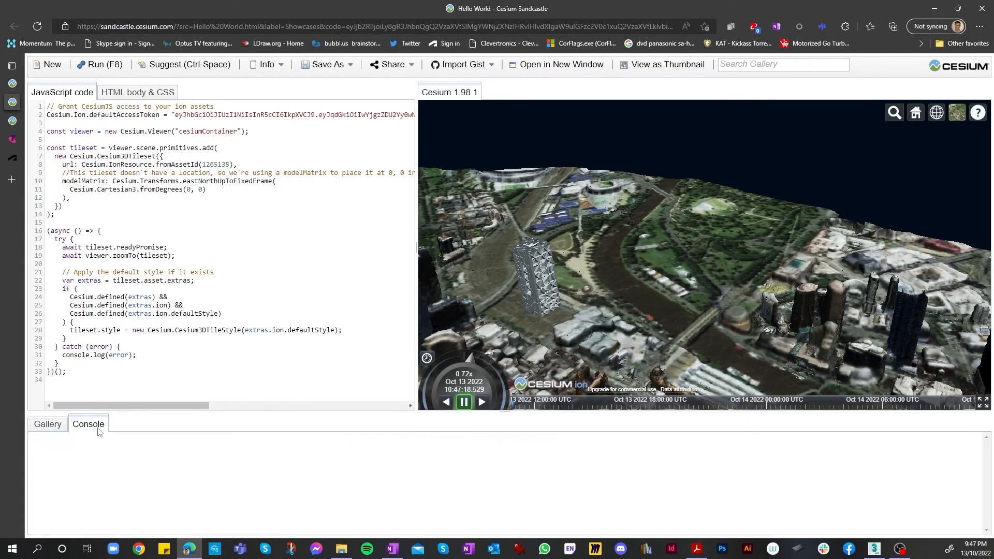
click(54, 426)
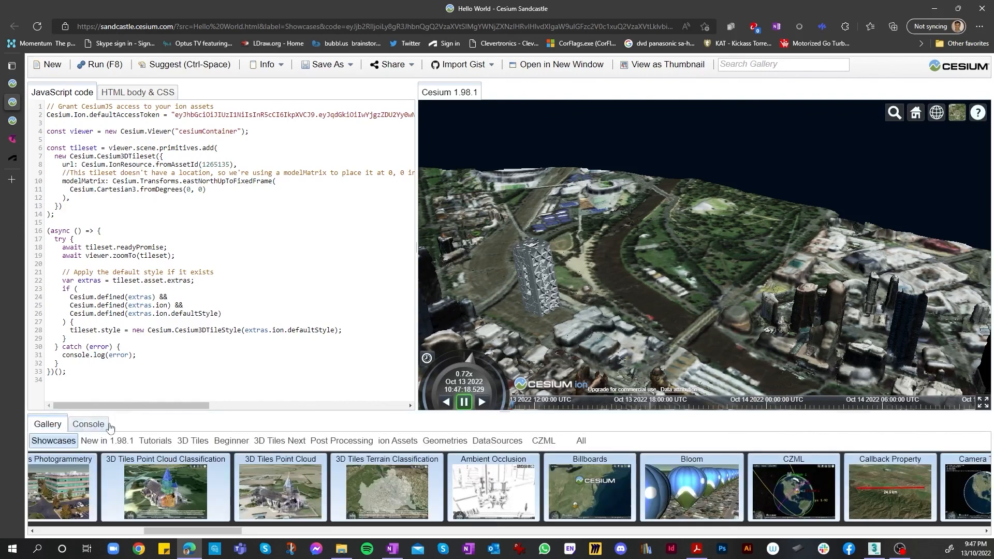
- Look at the 3D Tiles and Beginner example categories in the gallery, finishing on Beginner
click(225, 444)
click(184, 440)
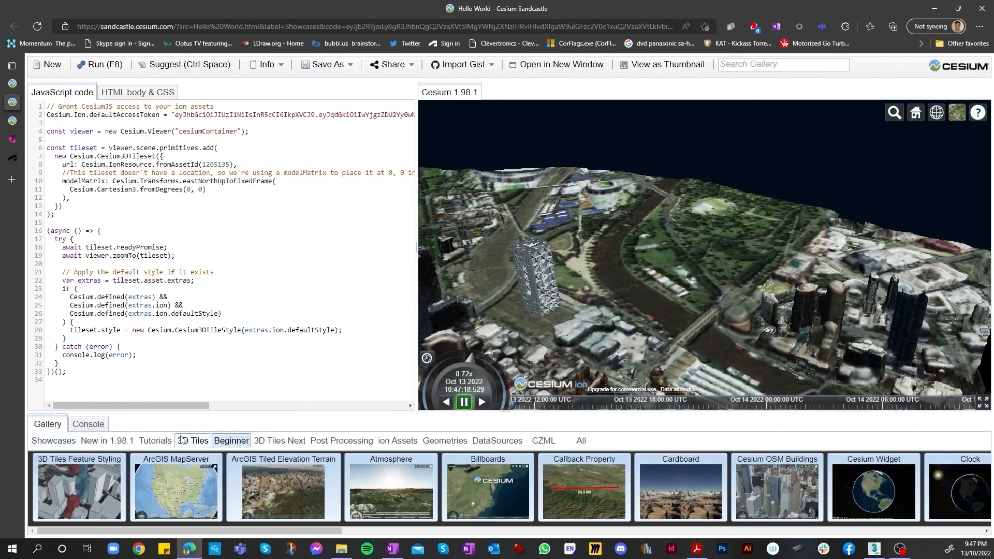
click(234, 440)
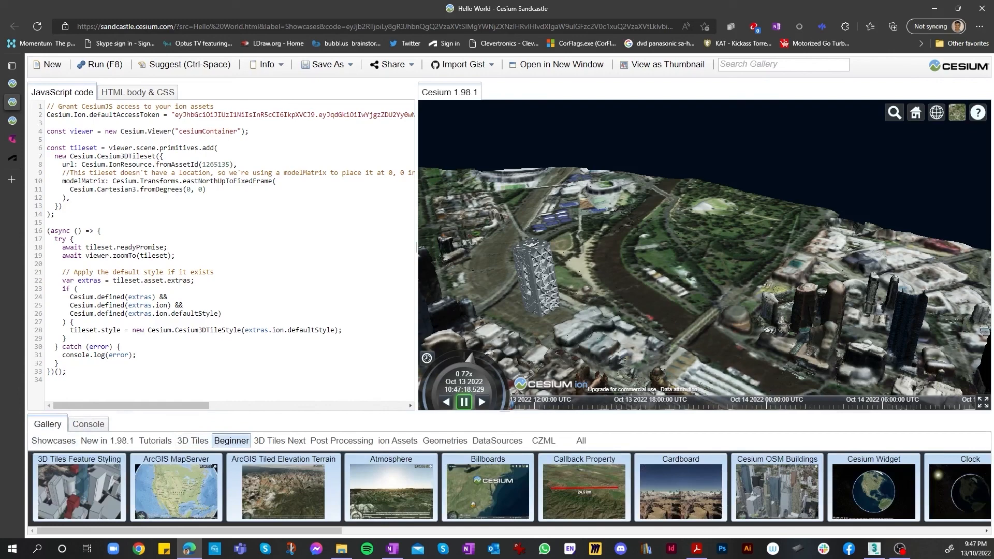